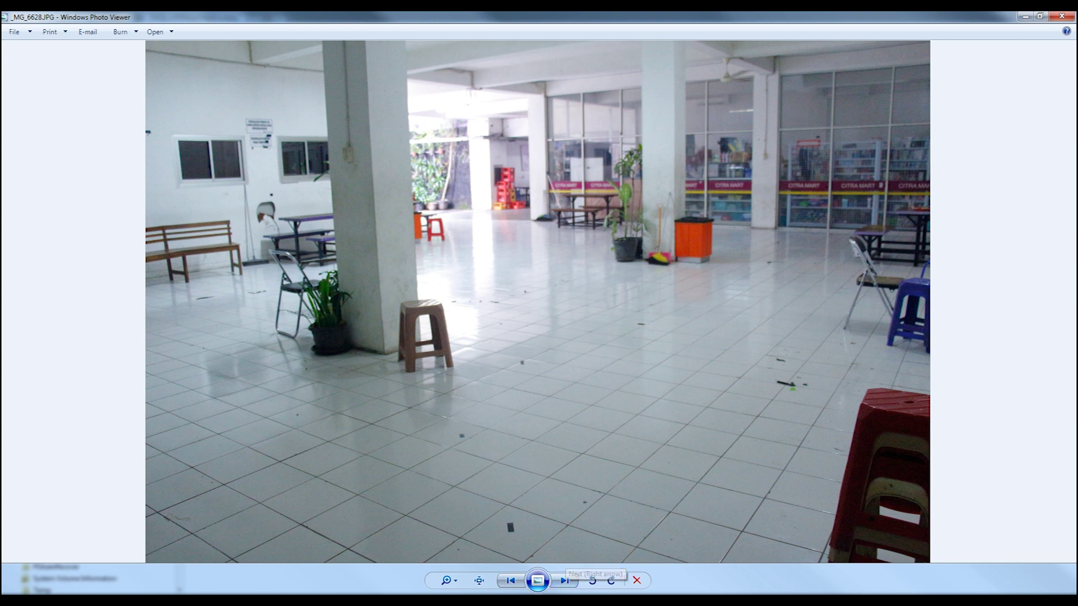
- Page through the stop-motion photos from _MG_6628.JPG to _MG_6692.JPG, examining how the subjects' positions change, and close the viewer
click(563, 581)
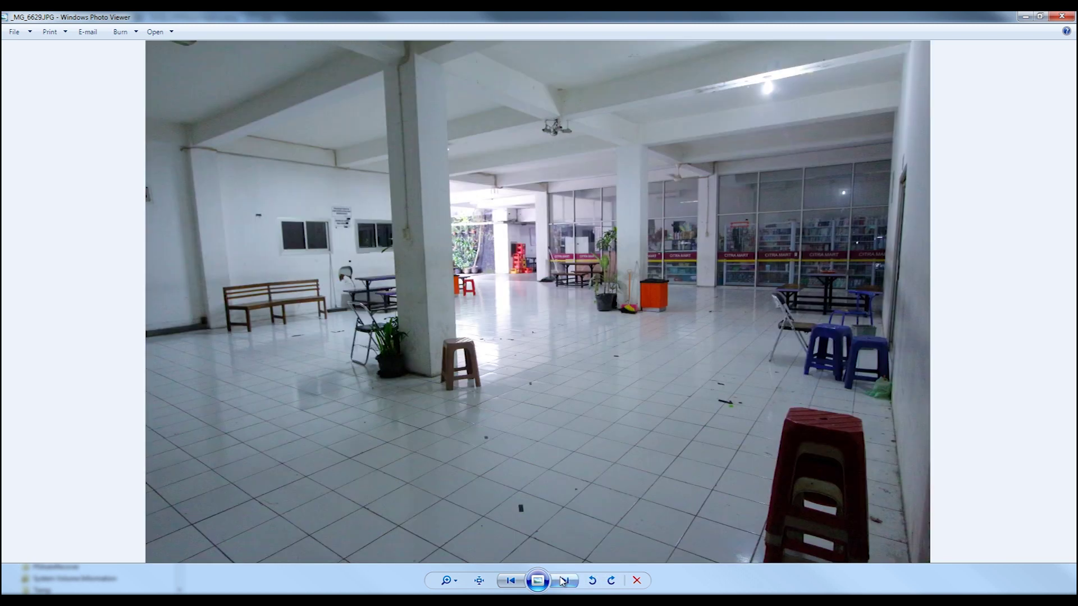
click(563, 582)
click(563, 582)
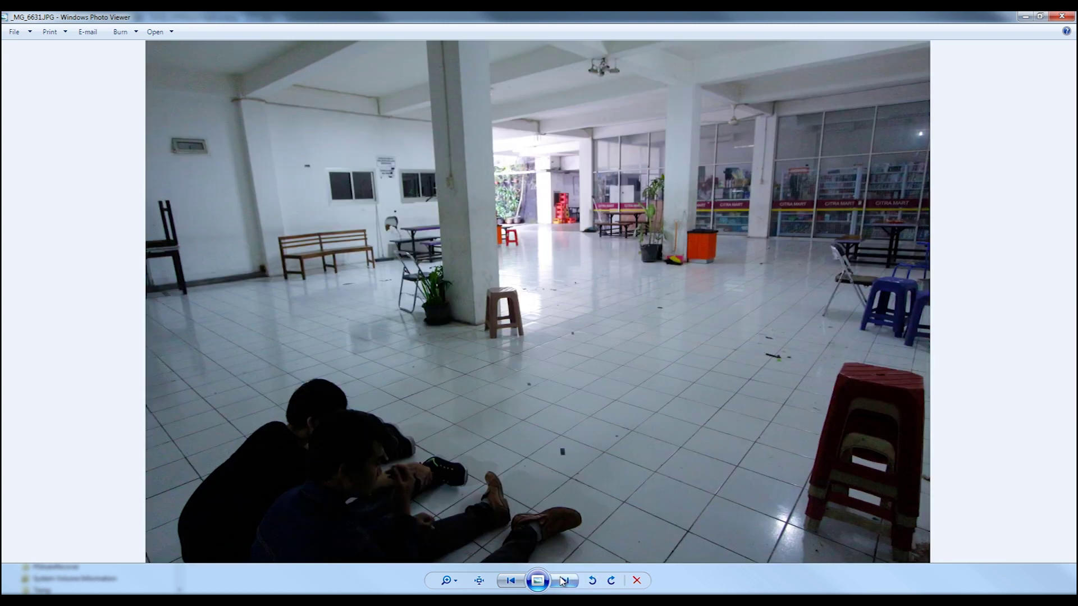
click(563, 581)
click(562, 582)
click(563, 581)
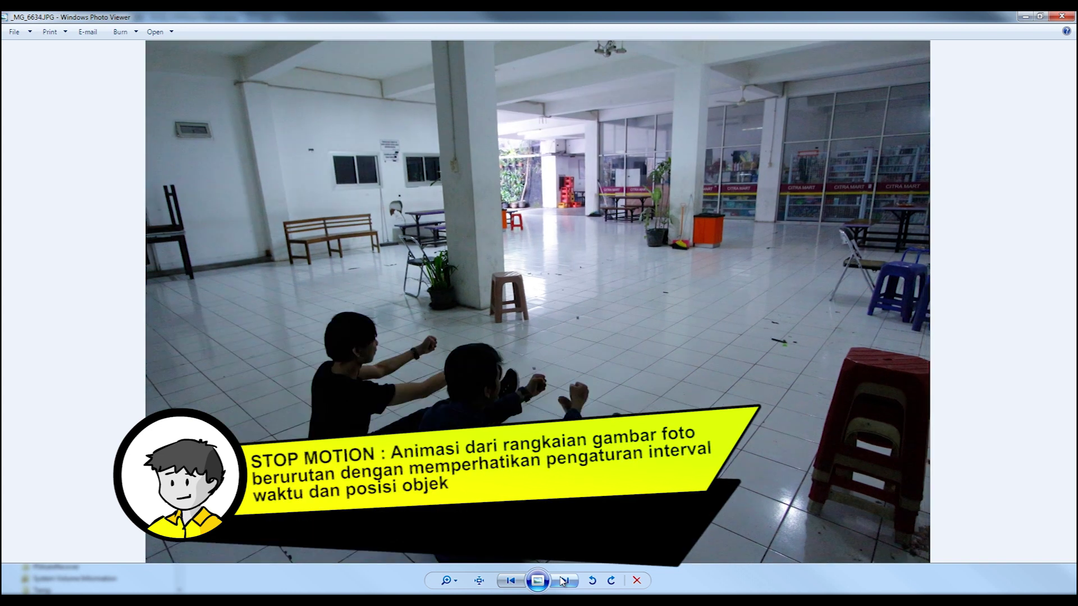
click(562, 581)
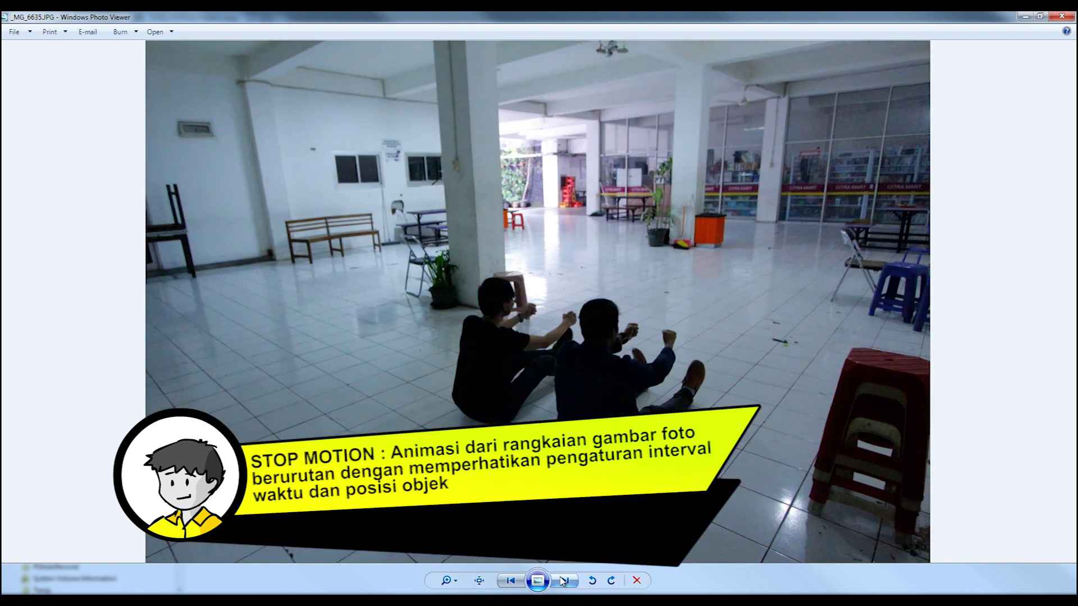
click(563, 581)
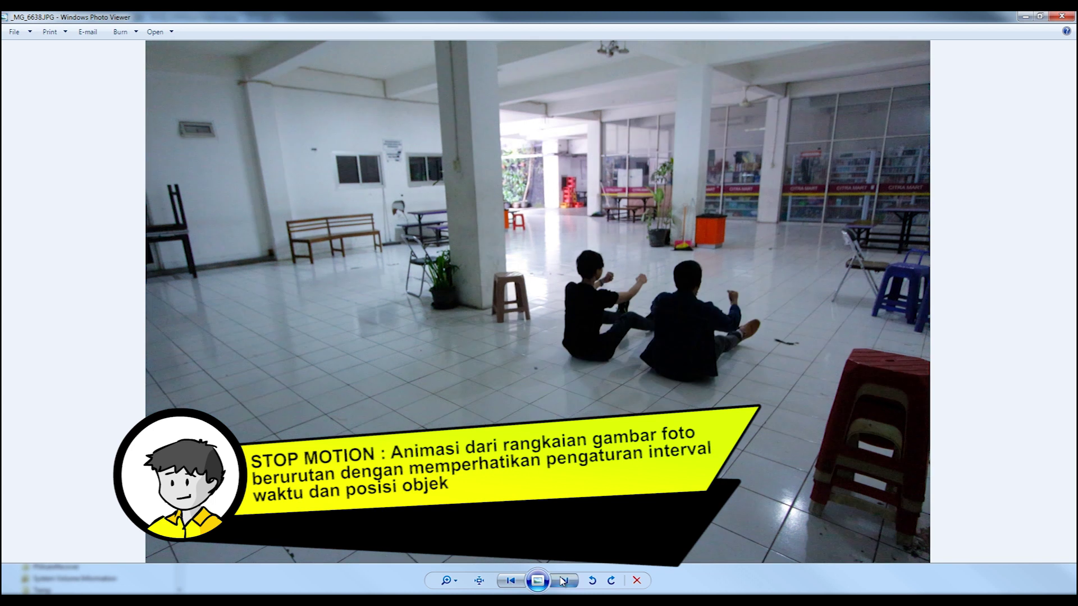
click(562, 582)
click(563, 581)
click(562, 582)
click(563, 582)
click(563, 582)
click(562, 582)
click(563, 582)
click(563, 581)
click(563, 582)
click(563, 581)
click(563, 582)
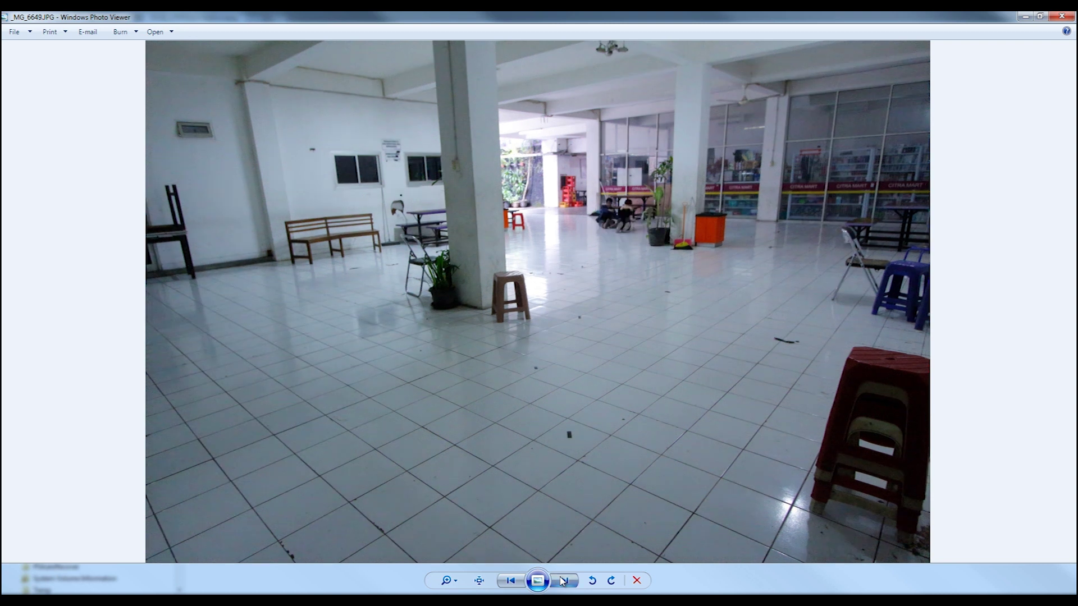
click(563, 582)
click(562, 581)
click(563, 582)
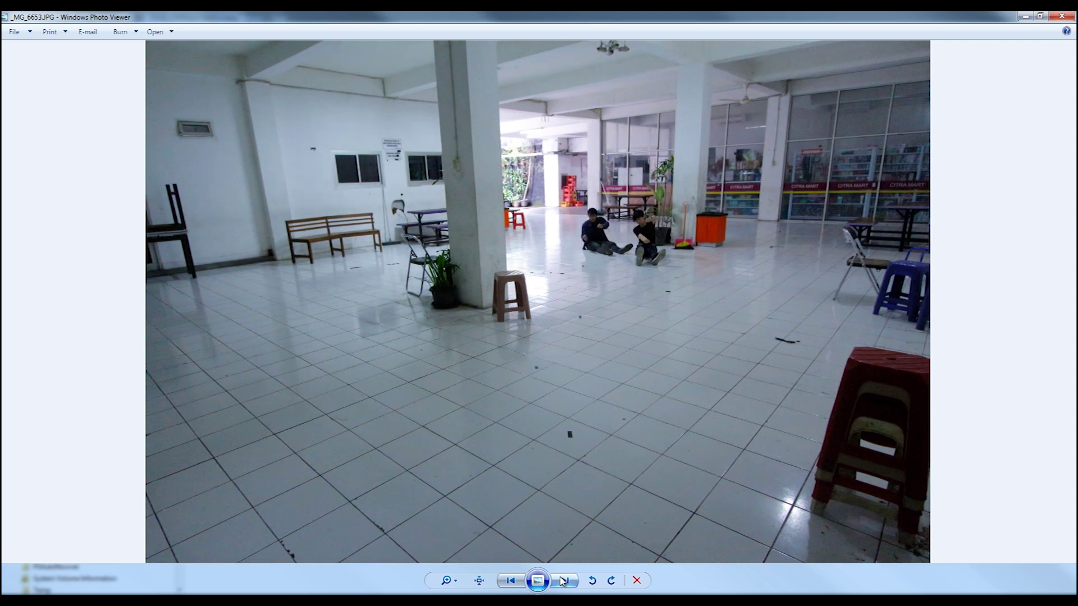
click(562, 582)
click(563, 582)
click(562, 581)
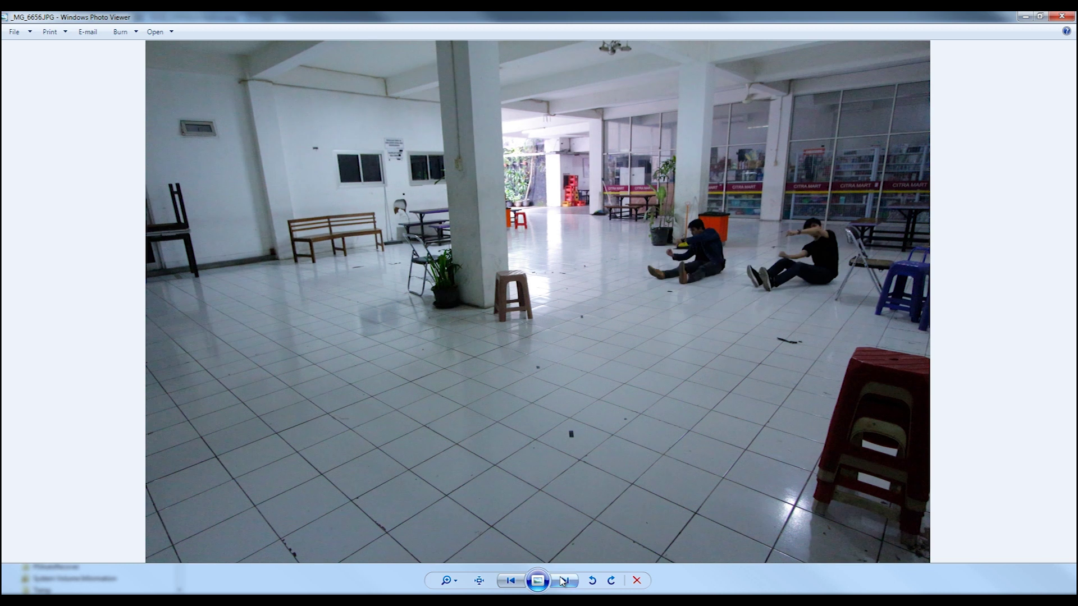
click(563, 582)
click(562, 582)
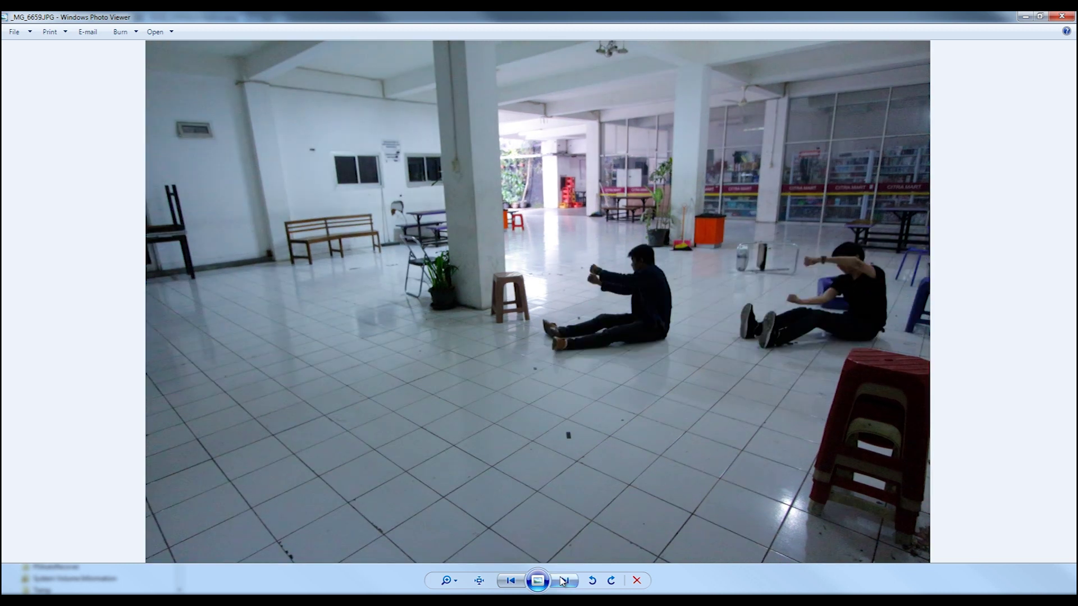
click(563, 582)
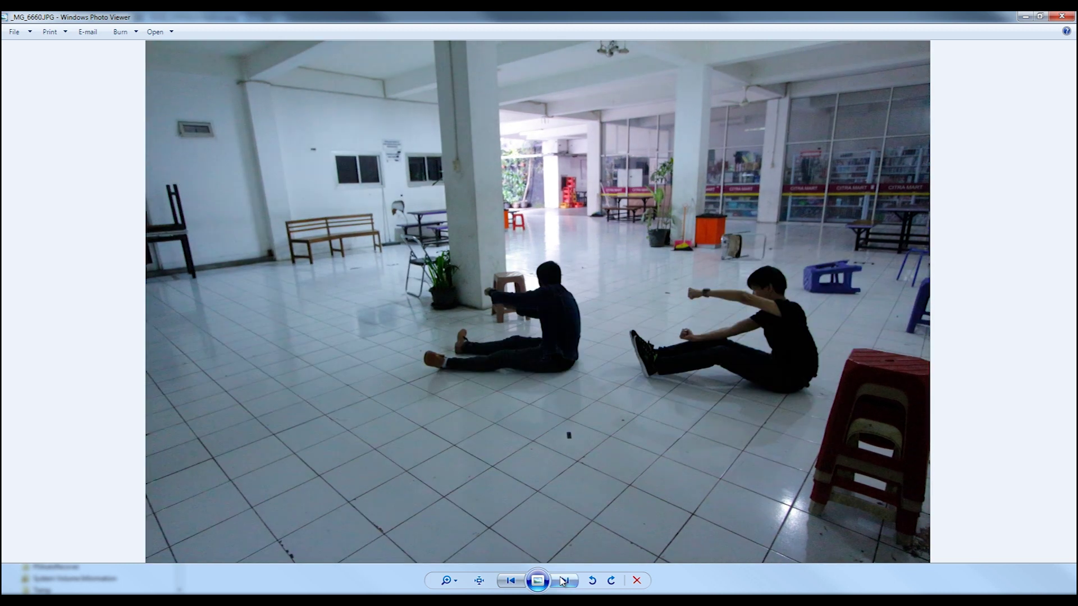
click(562, 582)
click(563, 582)
click(562, 581)
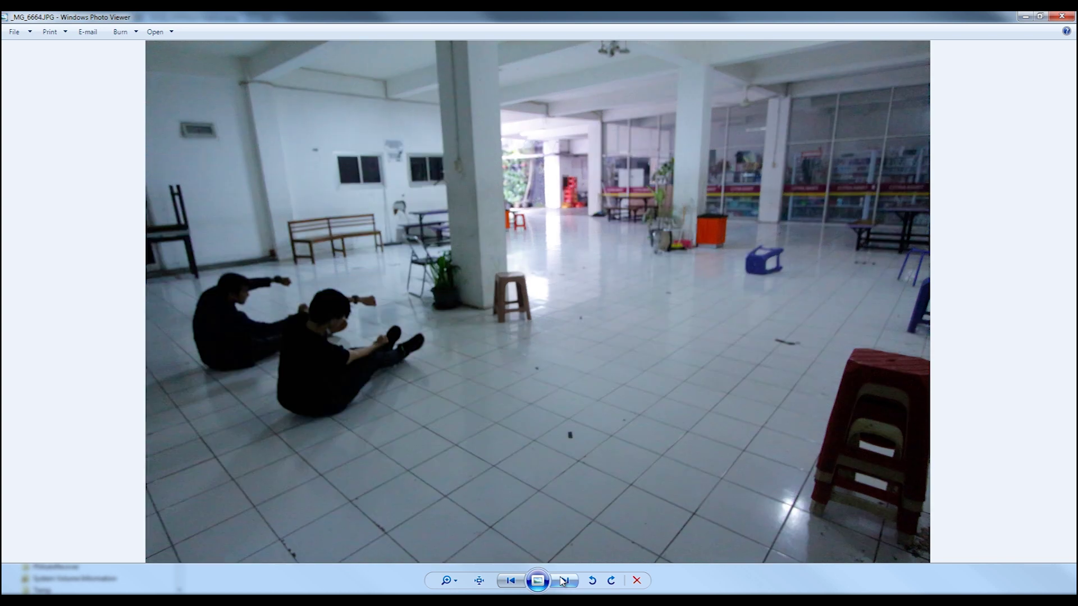
click(563, 582)
click(562, 582)
click(562, 582)
click(562, 582)
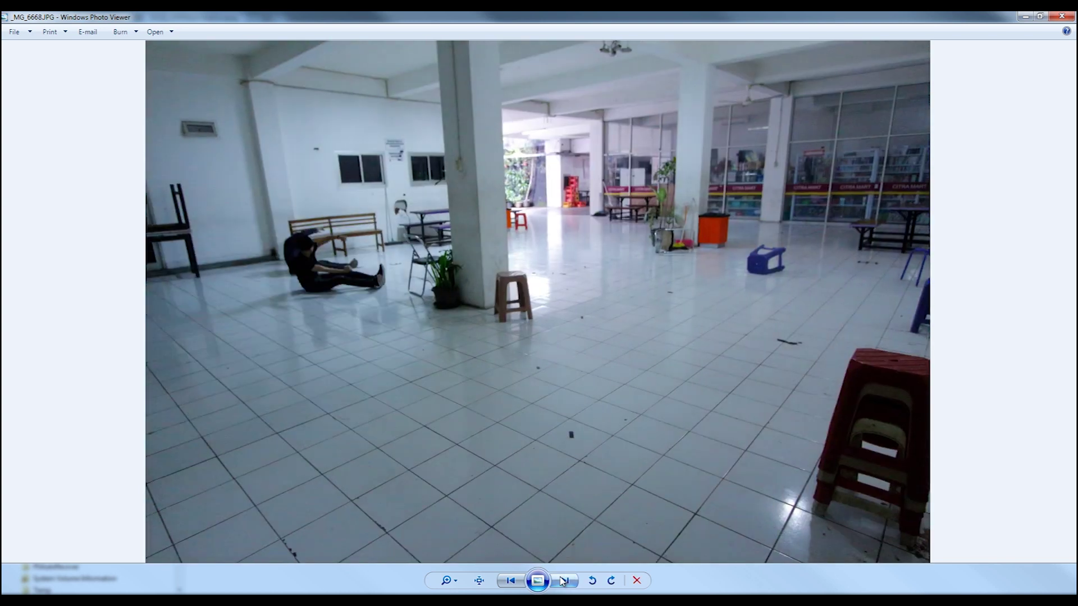
click(563, 582)
click(562, 581)
click(563, 582)
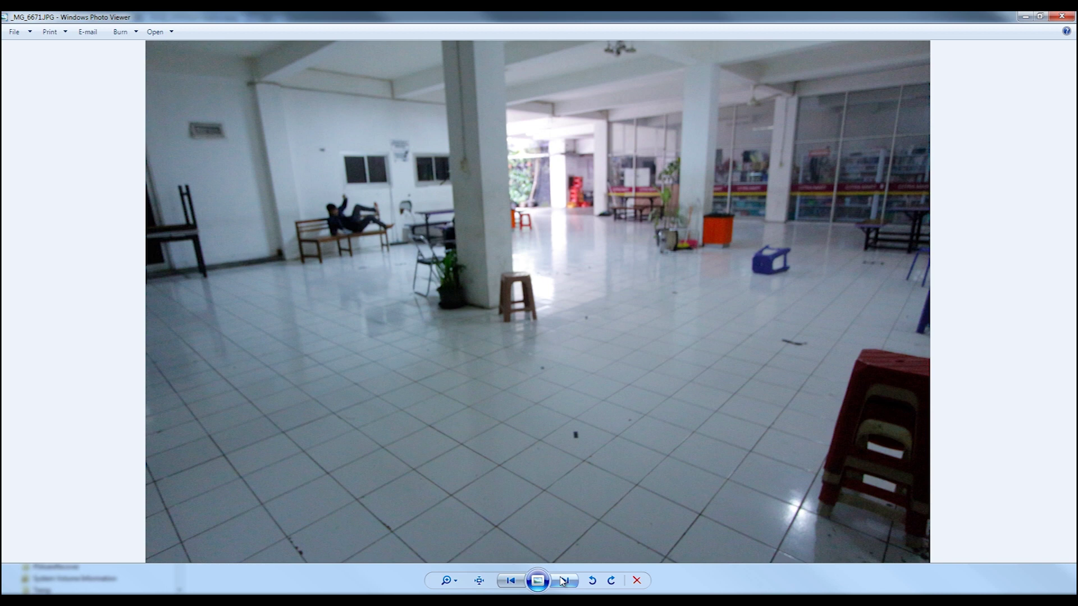
click(563, 582)
click(562, 582)
click(563, 582)
click(562, 582)
click(563, 582)
click(563, 582)
click(563, 582)
click(563, 582)
click(562, 581)
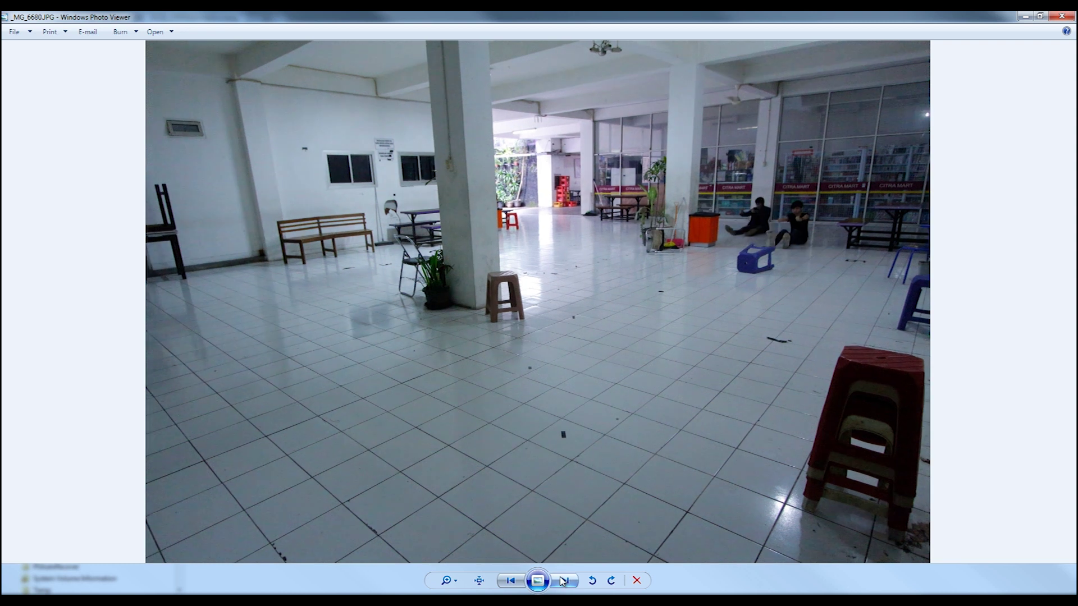
click(562, 582)
click(563, 581)
click(563, 582)
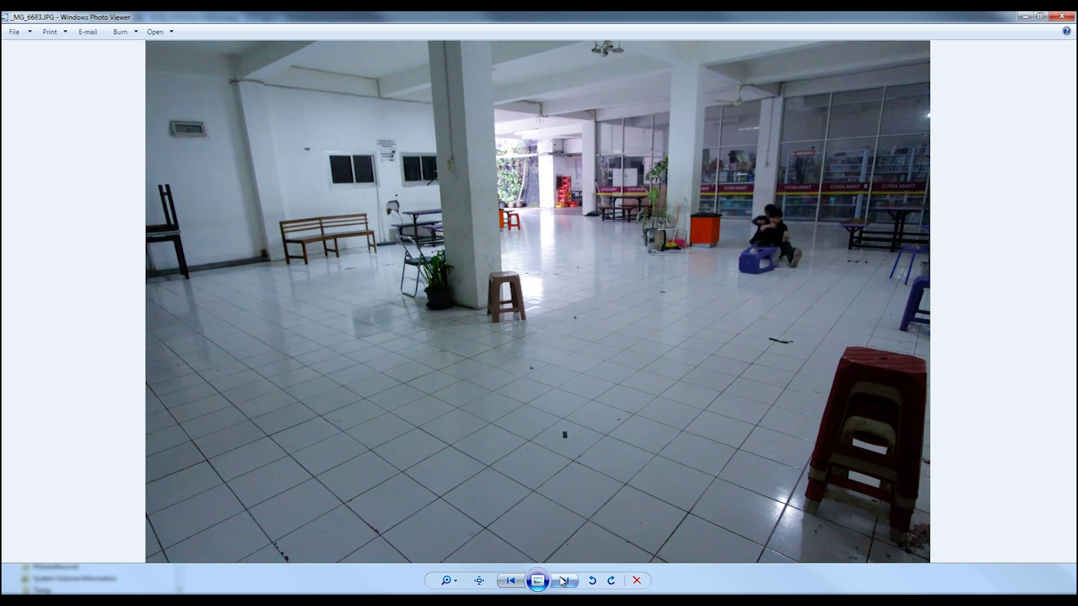
click(562, 581)
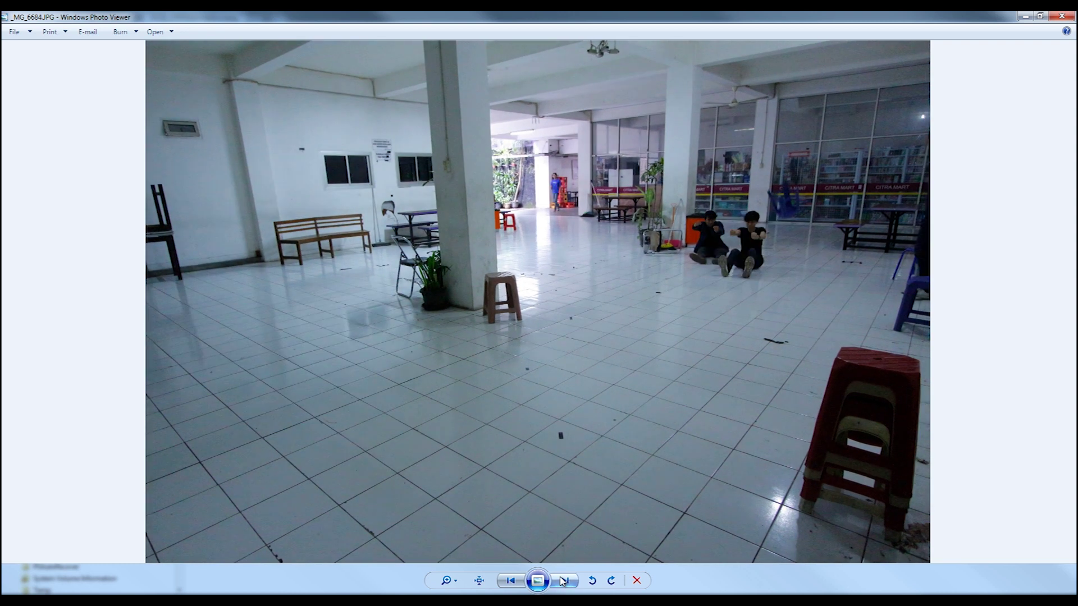
click(562, 582)
click(563, 582)
click(562, 582)
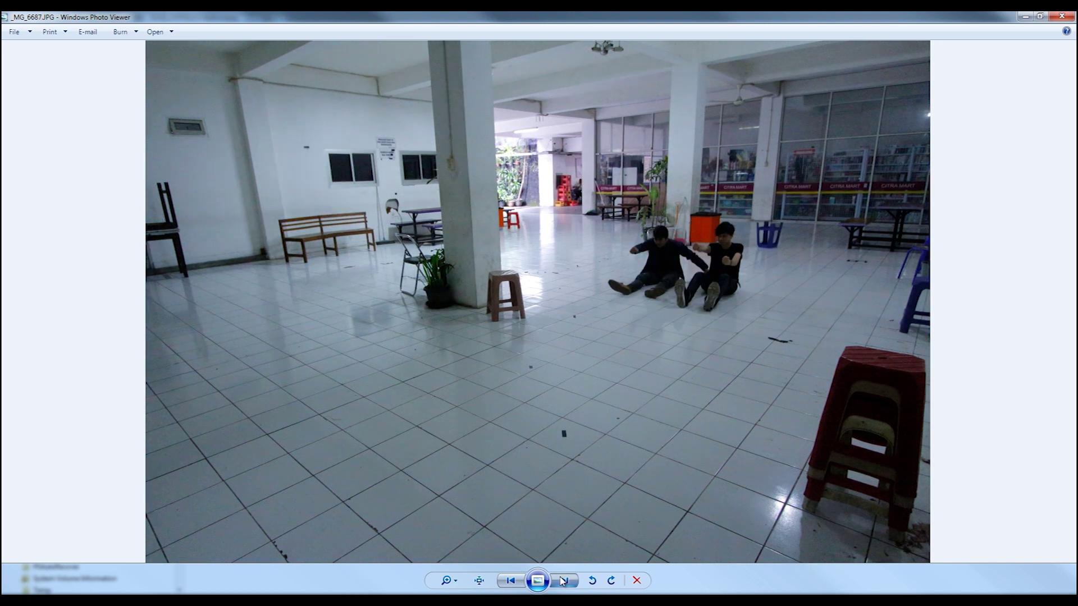
click(562, 582)
click(562, 582)
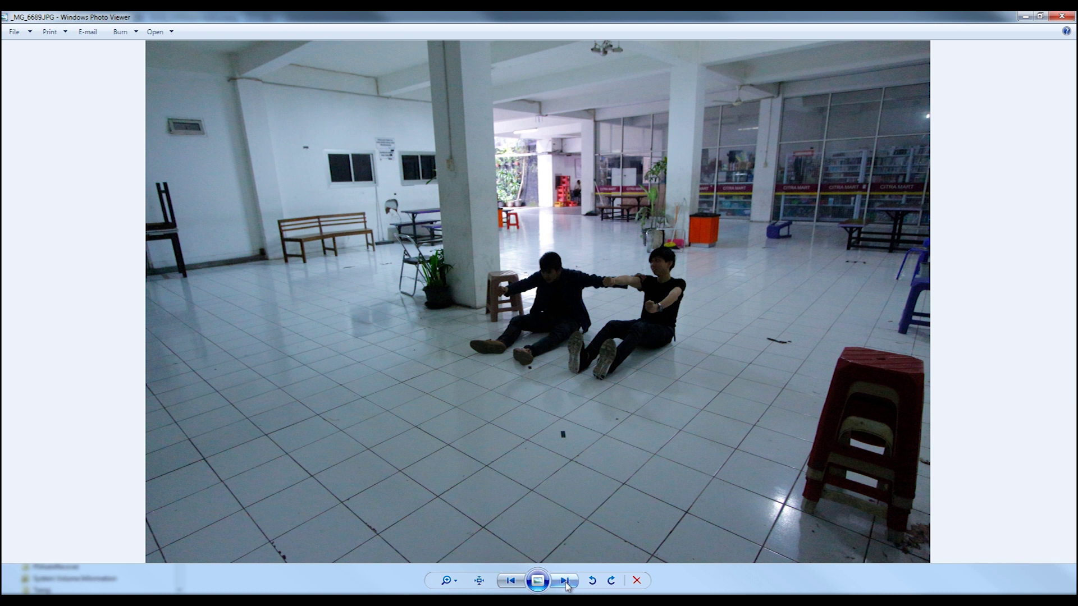
click(569, 586)
click(569, 585)
click(570, 585)
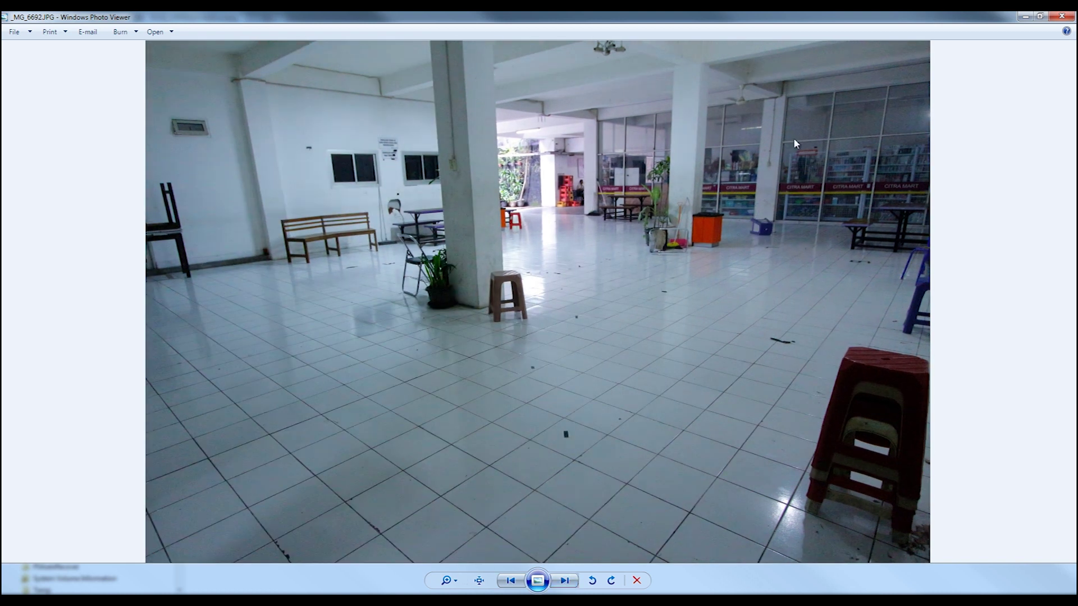
click(1062, 16)
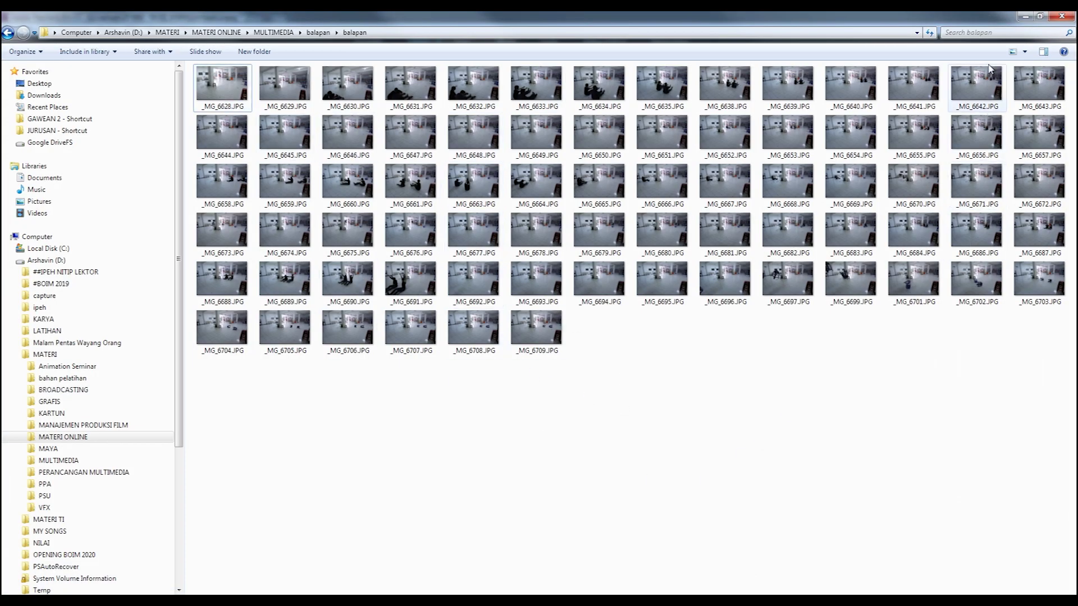
- Show the inner balapan folder's photos as a detailed list and add the Dimensions column
click(1020, 54)
click(1033, 120)
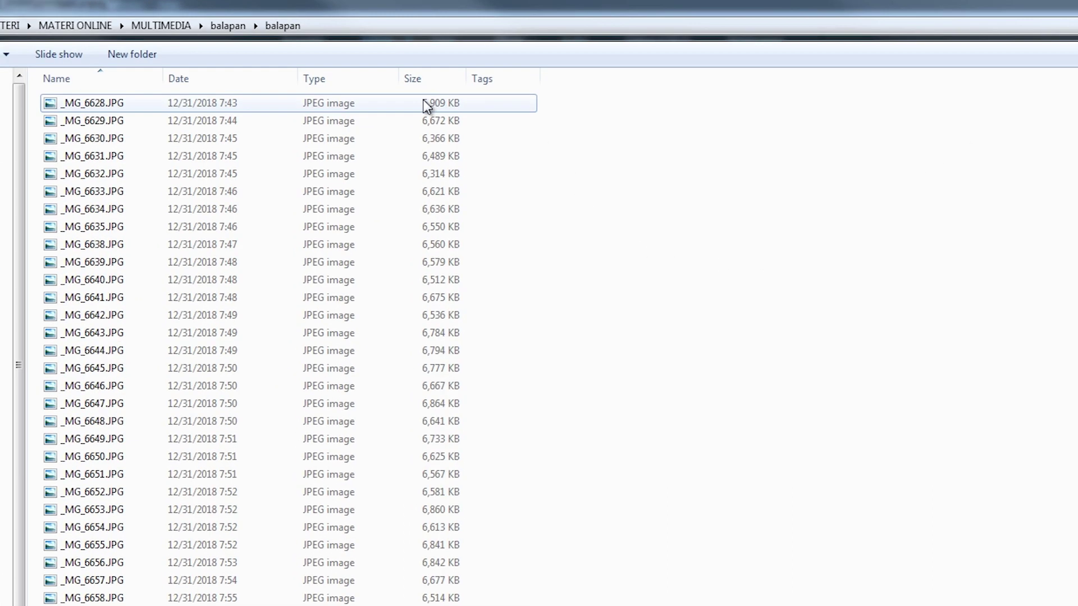
right_click(591, 79)
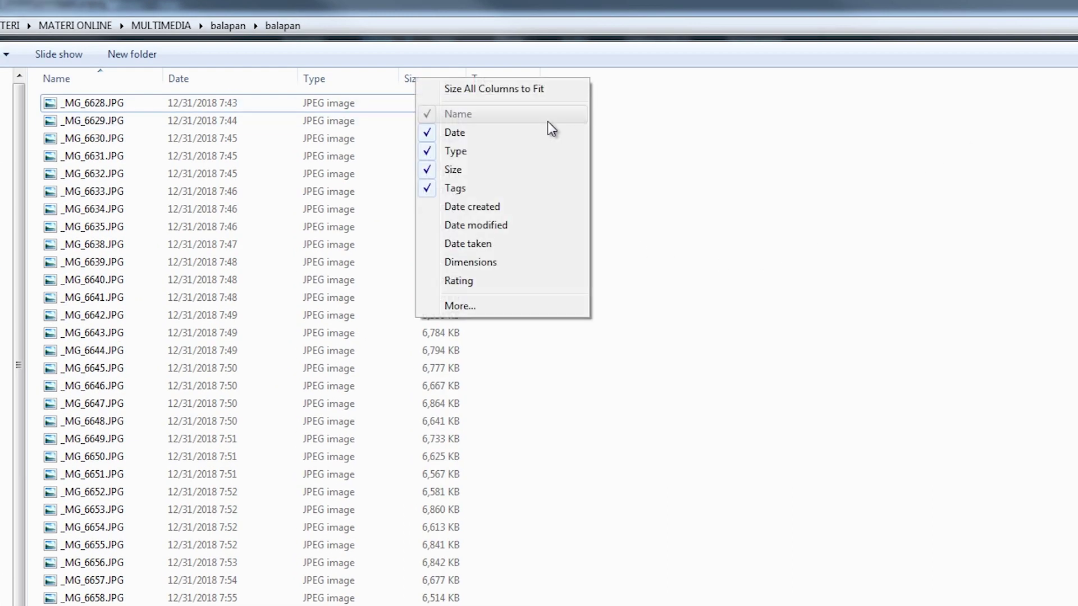
click(450, 266)
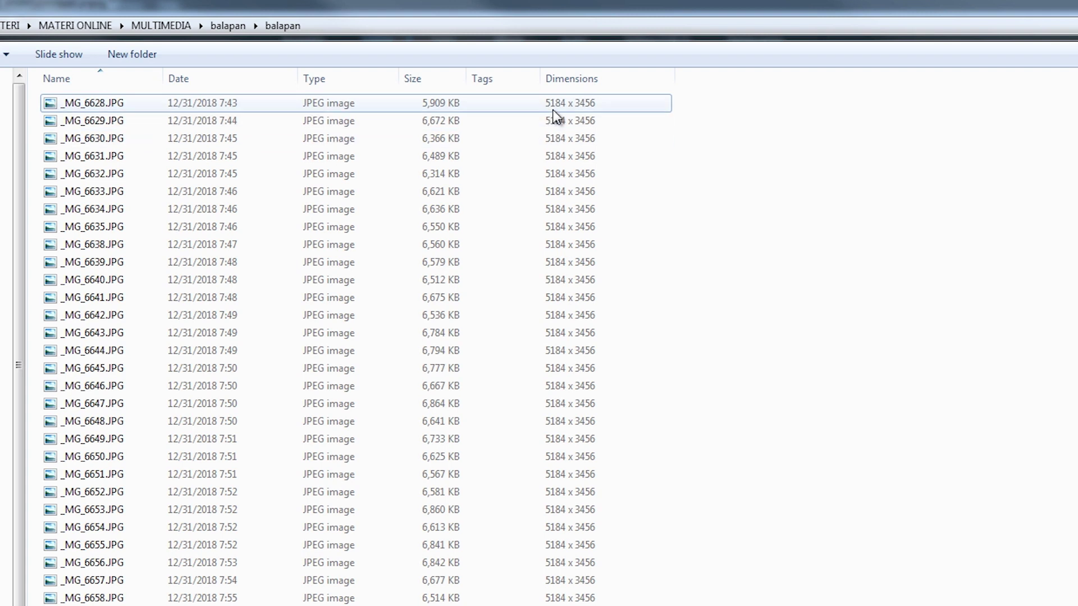
- Examine the file sizes and pixel dimensions of the first photos in the list
click(88, 102)
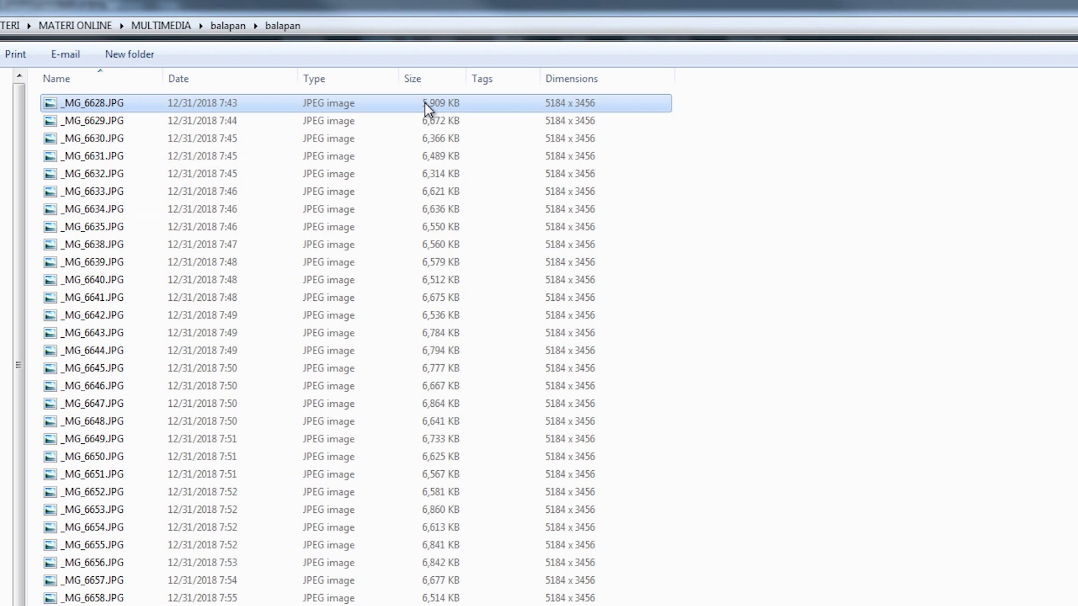
click(429, 137)
click(438, 193)
click(439, 120)
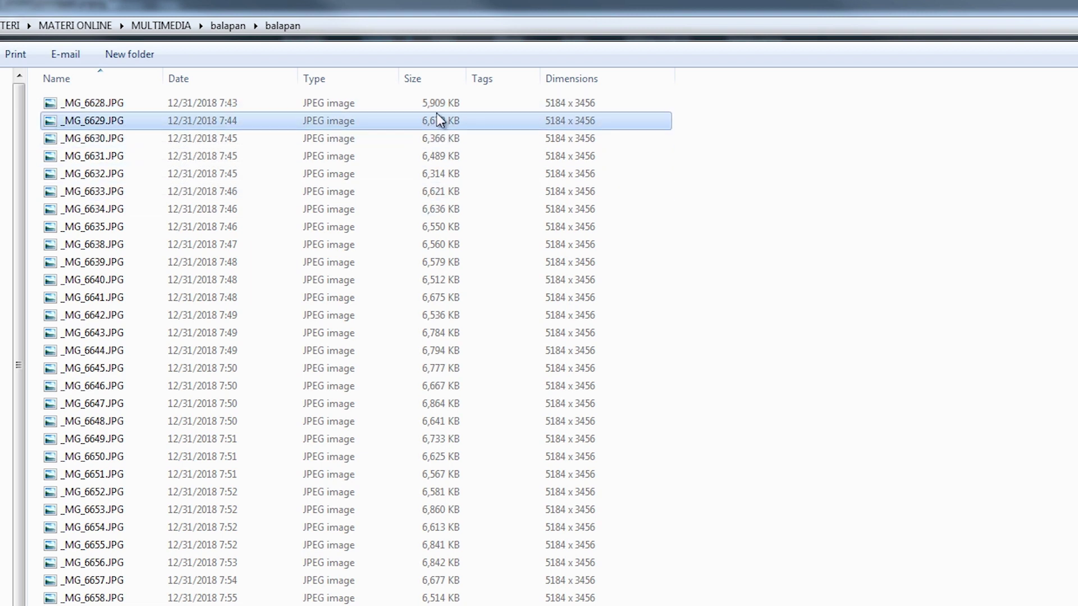
click(438, 105)
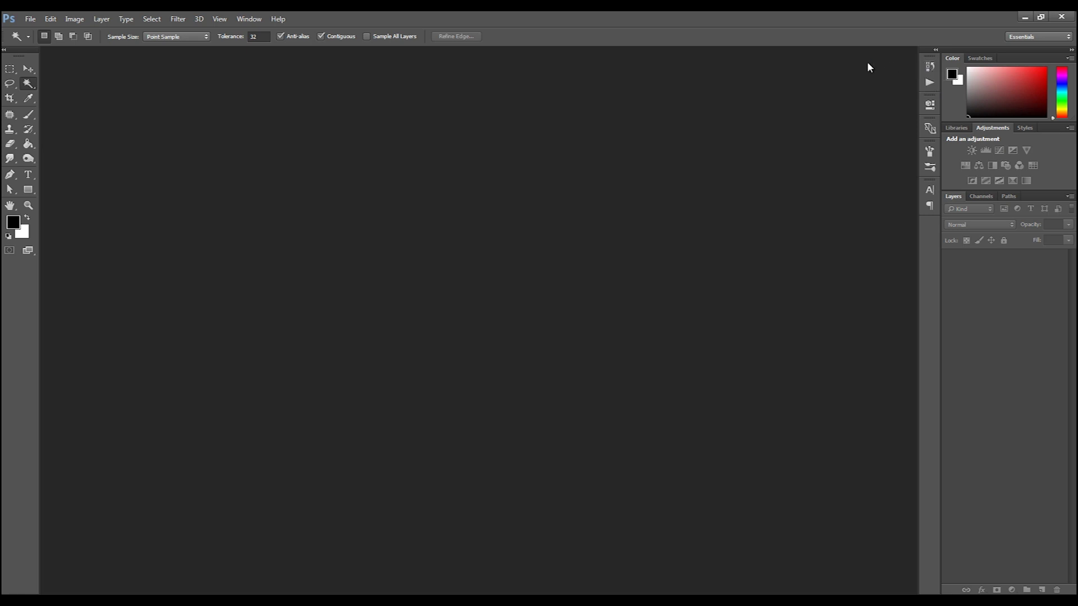
- Switch to Photoshop and bring up the Actions panel
click(930, 67)
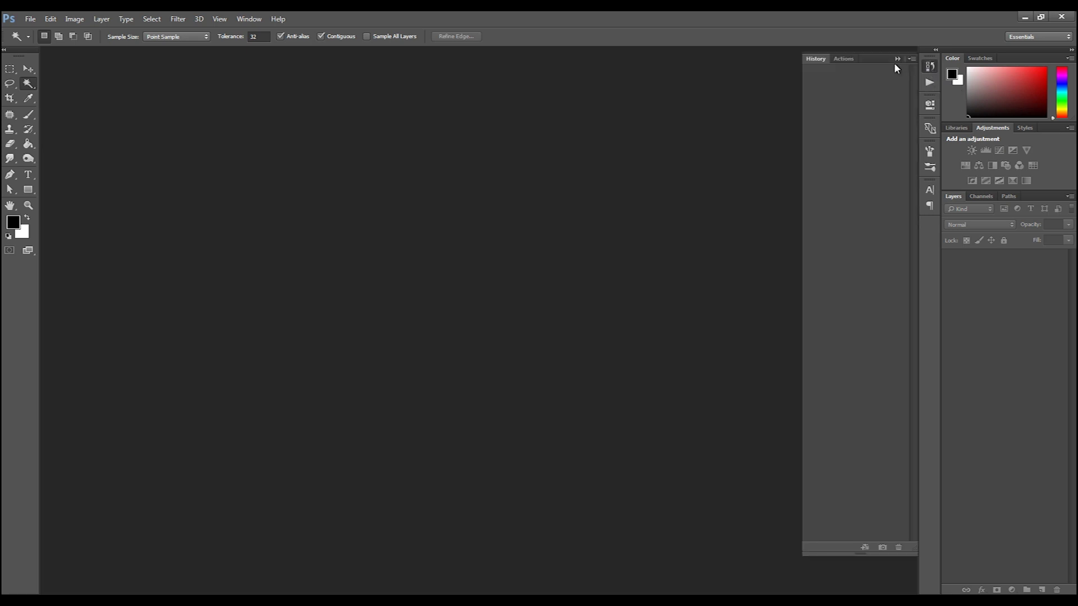
click(840, 59)
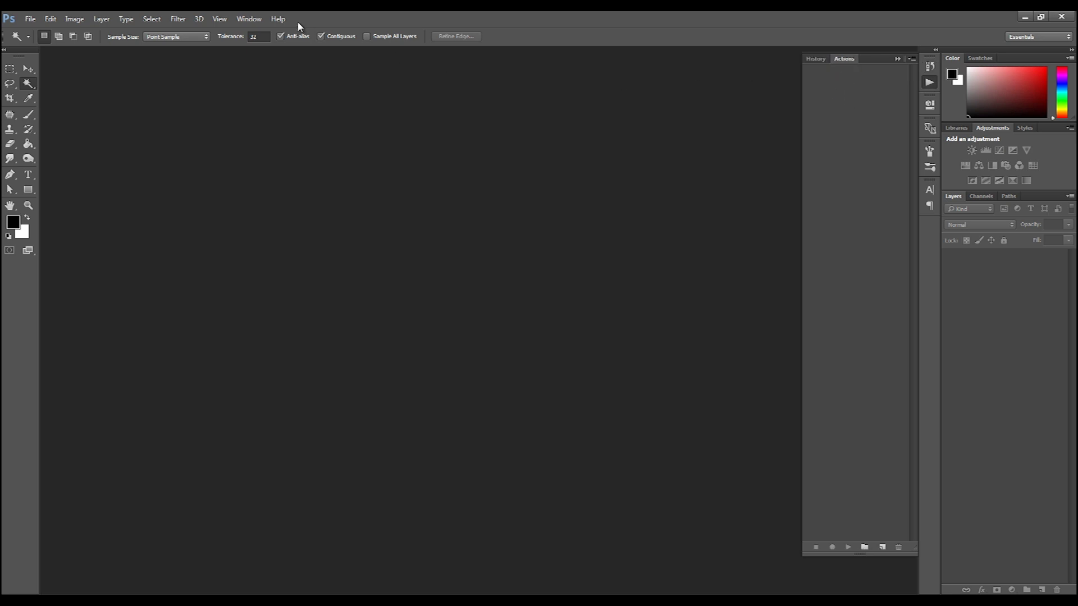
click(248, 20)
- Return to the photo folder in Windows Explorer and copy _MG_6628.JPG into the parent balapan folder
key(alt+Tab)
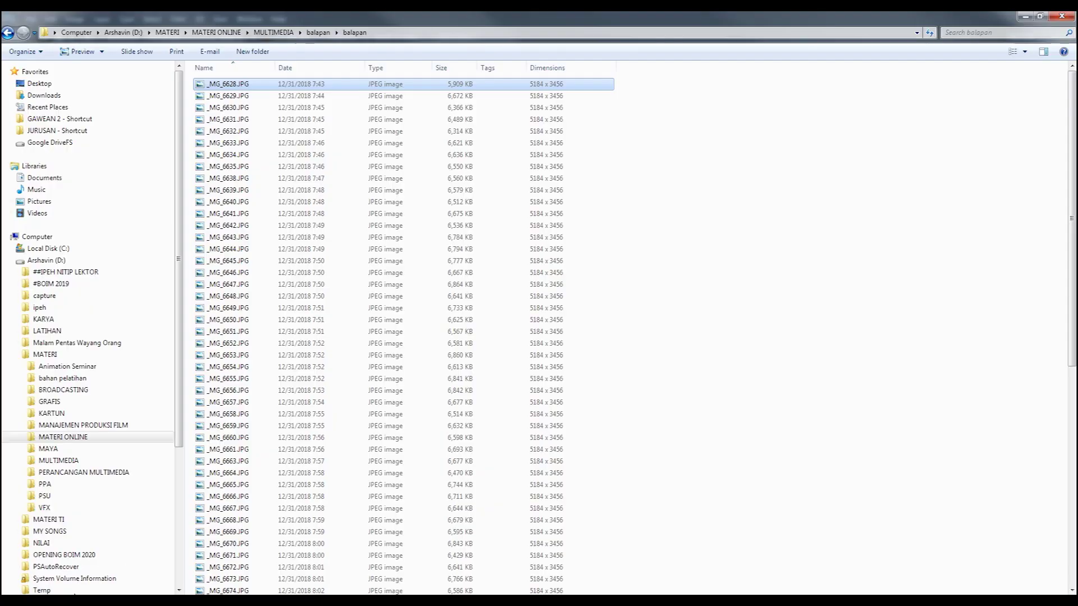
click(318, 32)
double_click(230, 96)
click(224, 85)
right_click(222, 84)
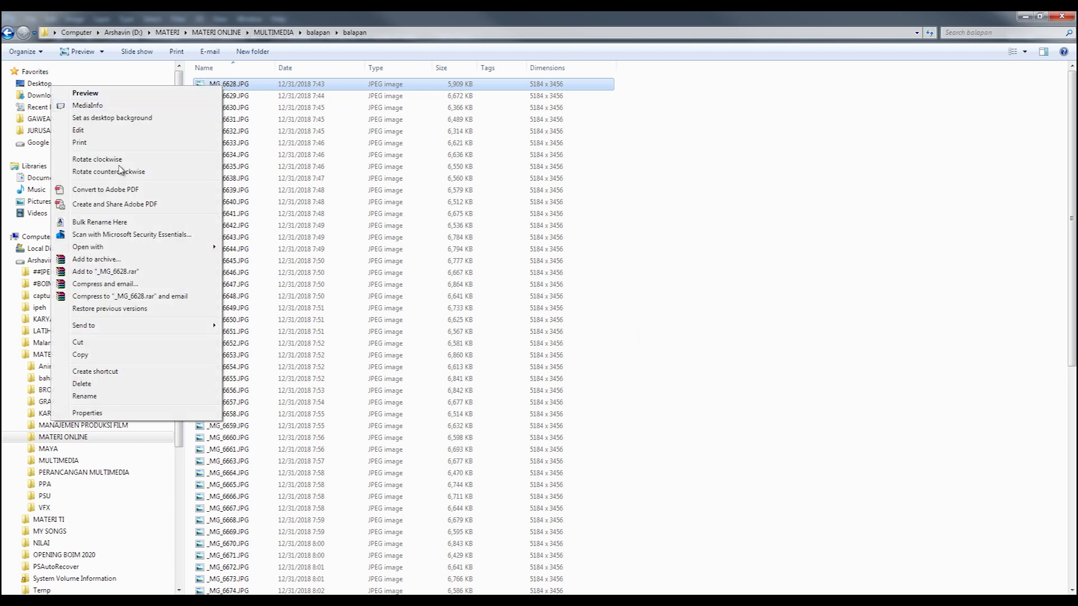
click(81, 355)
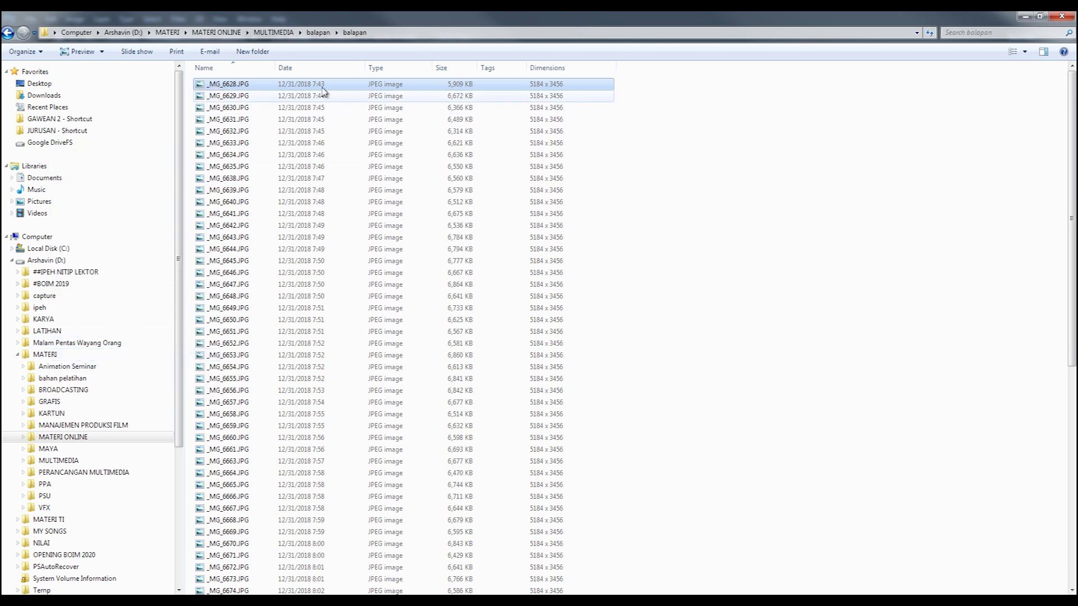
click(318, 32)
right_click(302, 130)
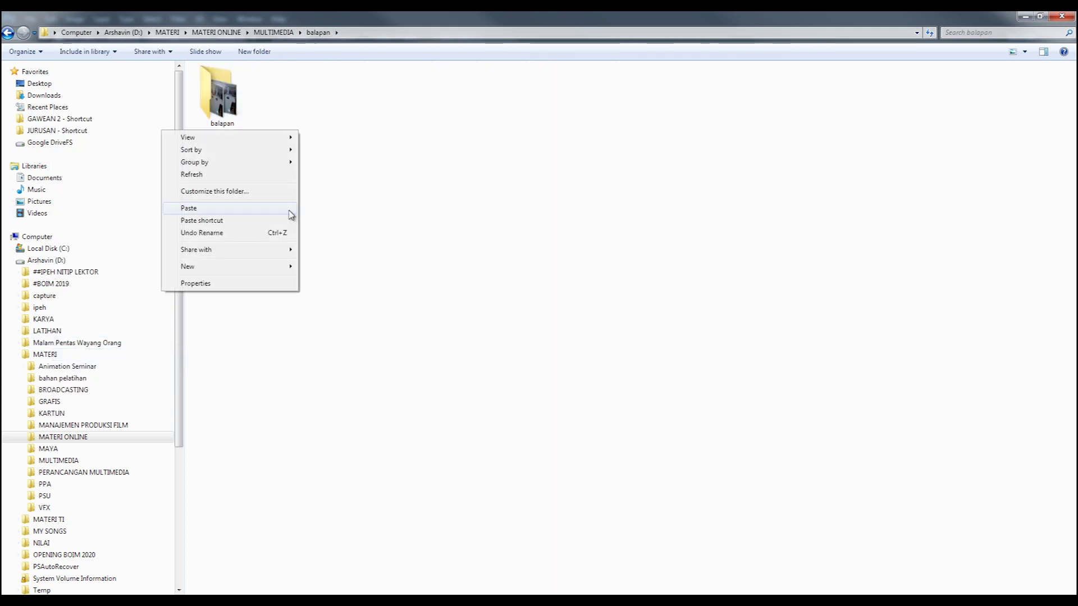
click(258, 208)
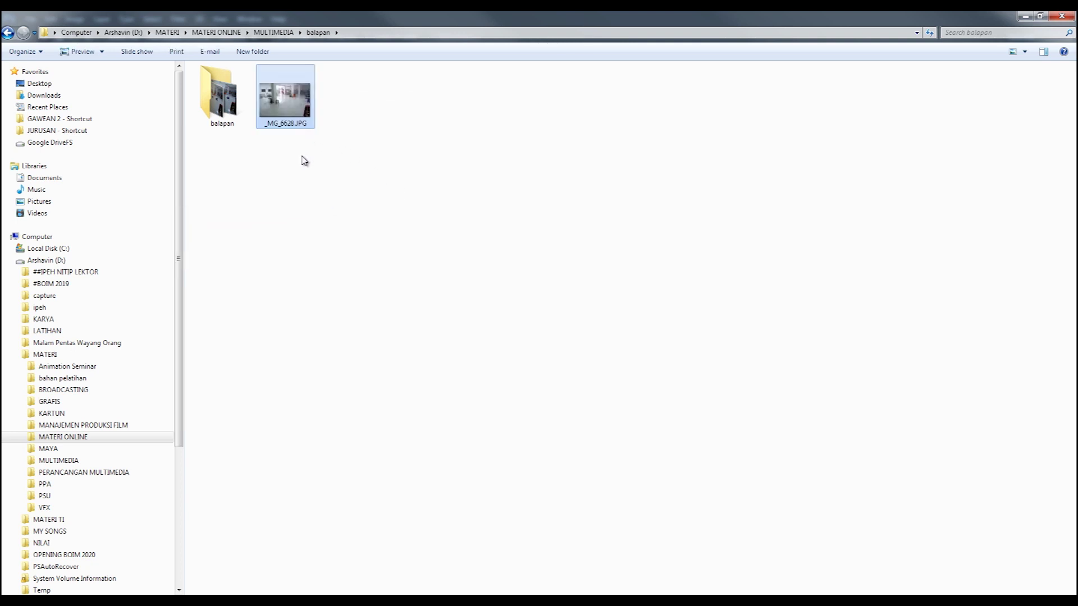
- Rename the copied photo in the parent balapan folder as sample
click(288, 124)
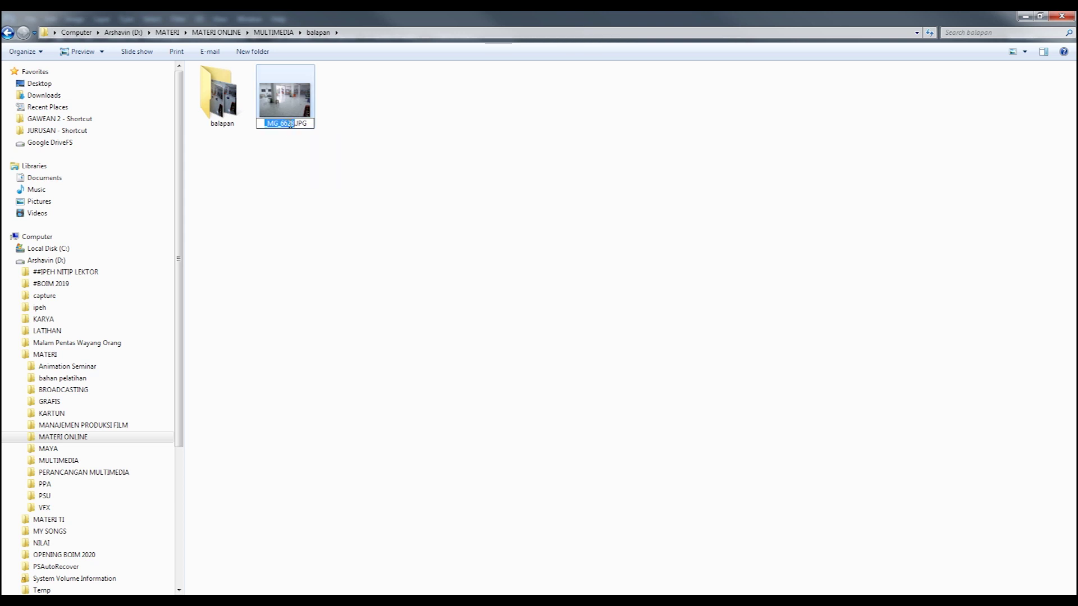
text(sample)
text(e)
click(307, 205)
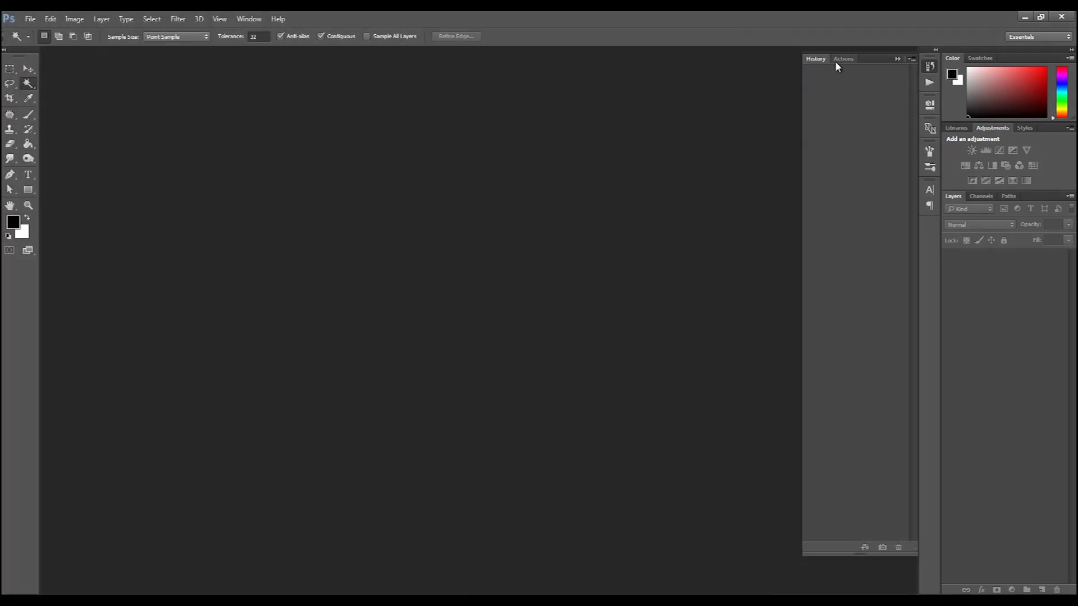
- Create an action set named Set 1 and start recording a new action named Action 1 in it
click(837, 57)
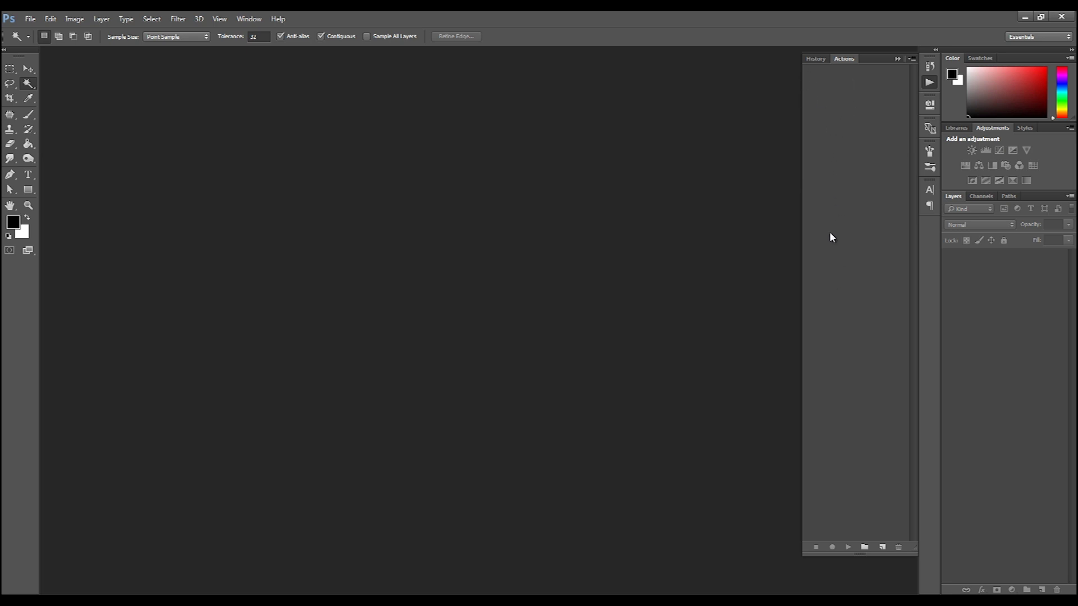
click(625, 489)
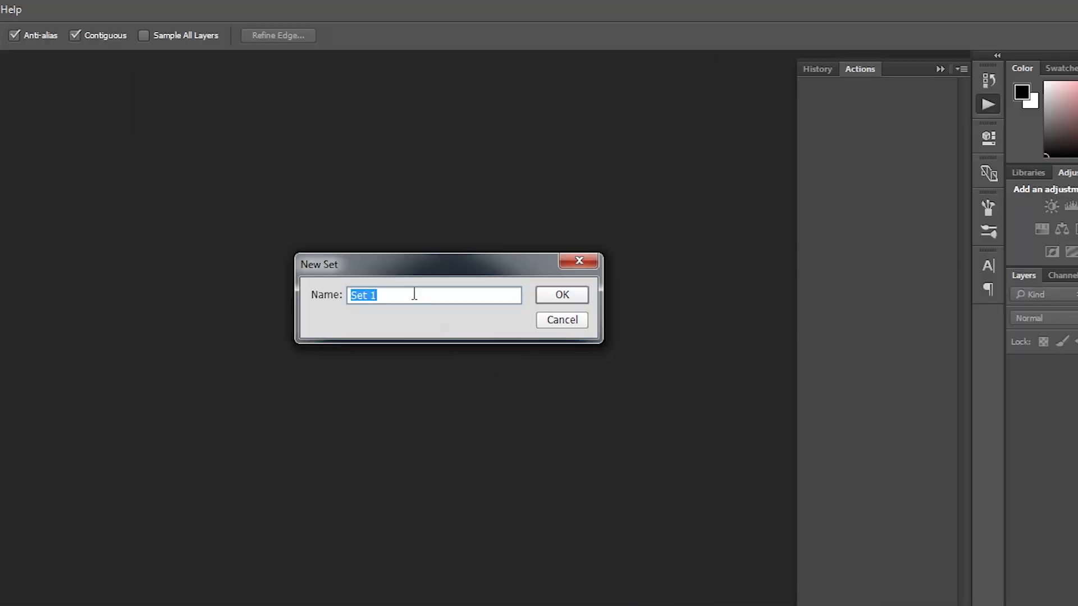
click(566, 295)
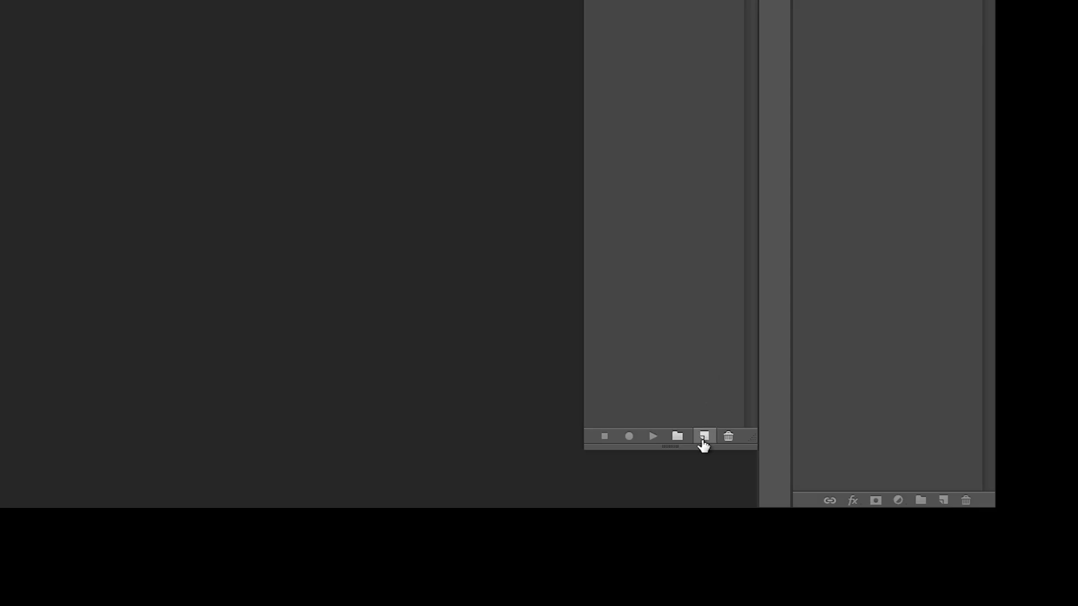
click(705, 436)
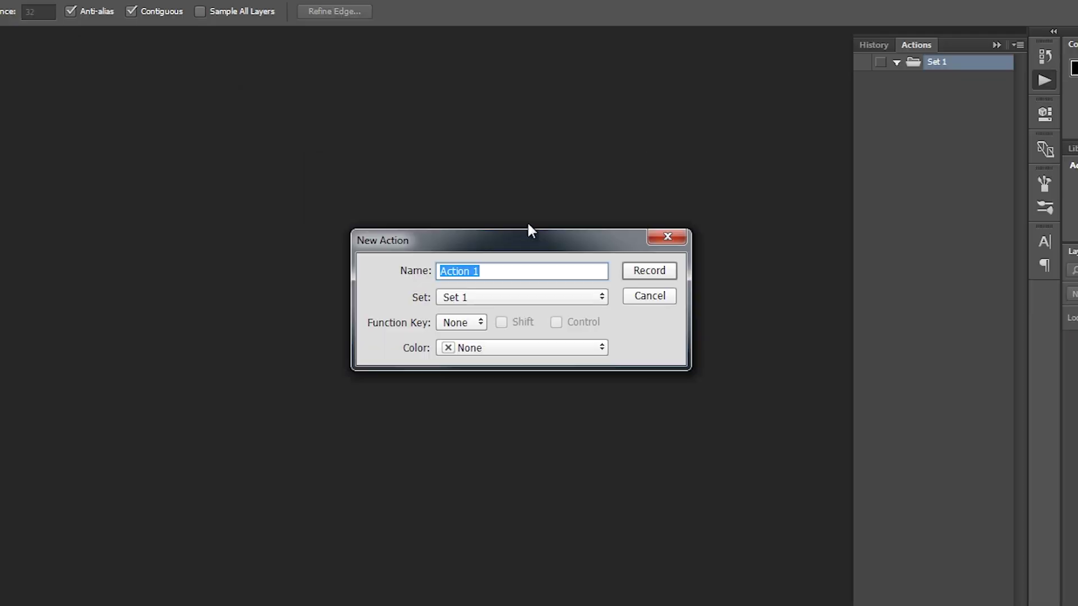
drag(469, 168, 592, 64)
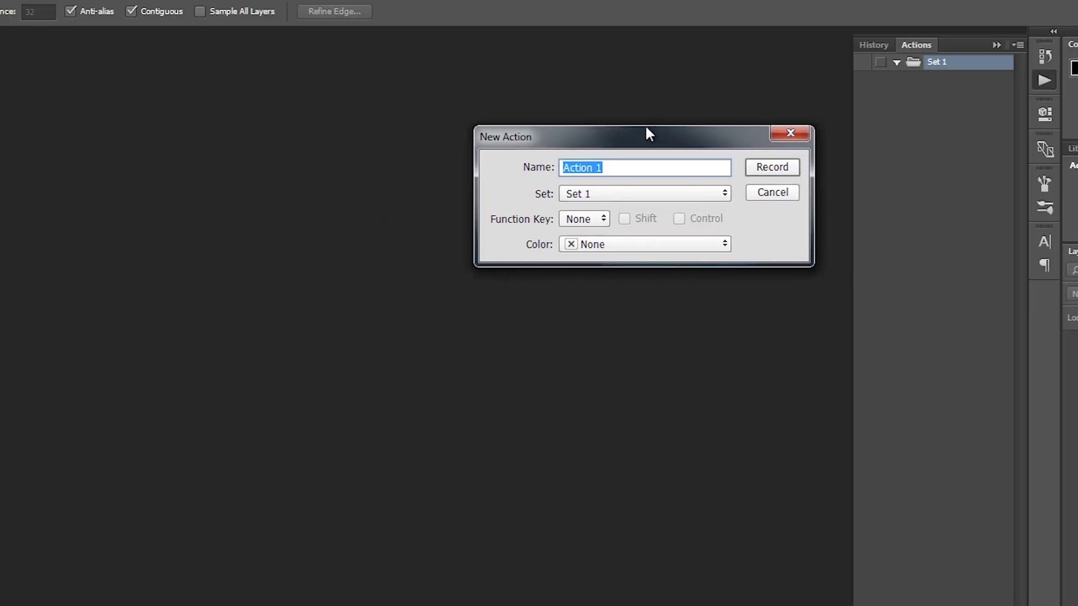
click(775, 169)
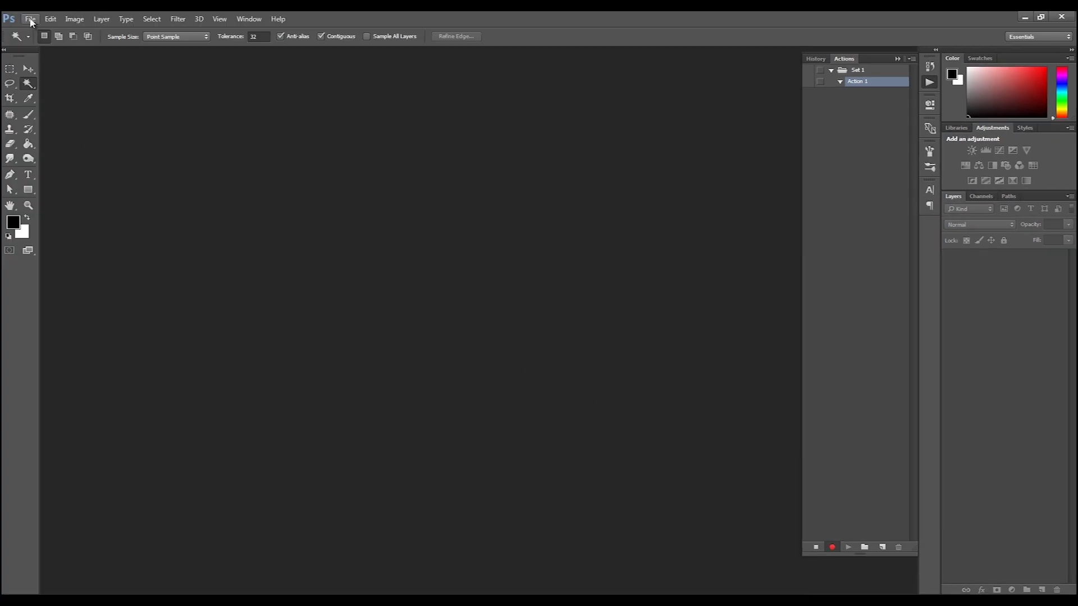
- Open sample.JPG from the MATERI ONLINE > MULTIMEDIA > balapan folder on drive D
click(31, 21)
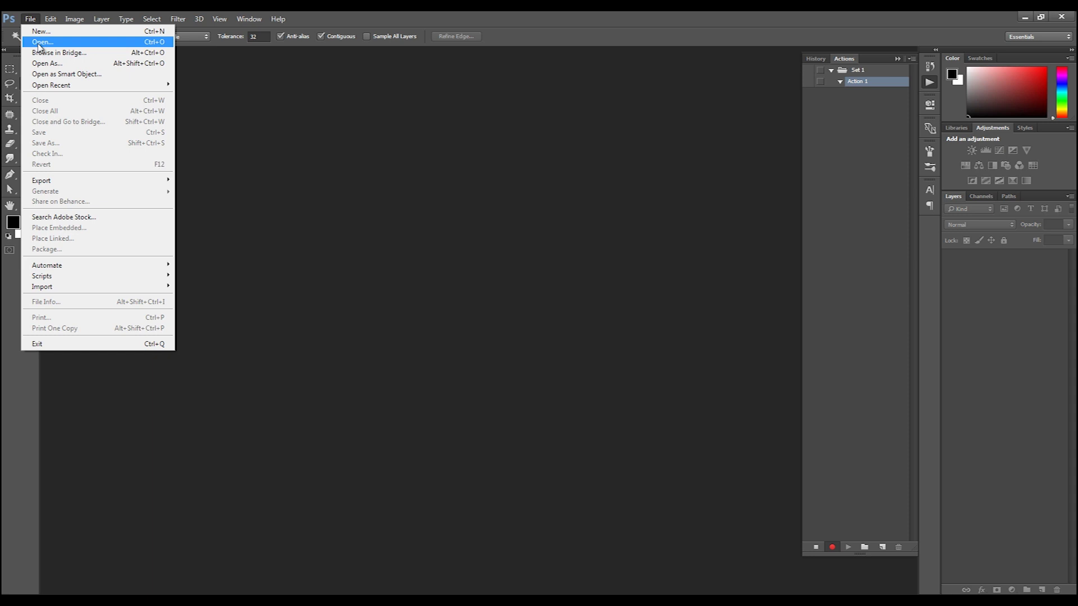
click(40, 42)
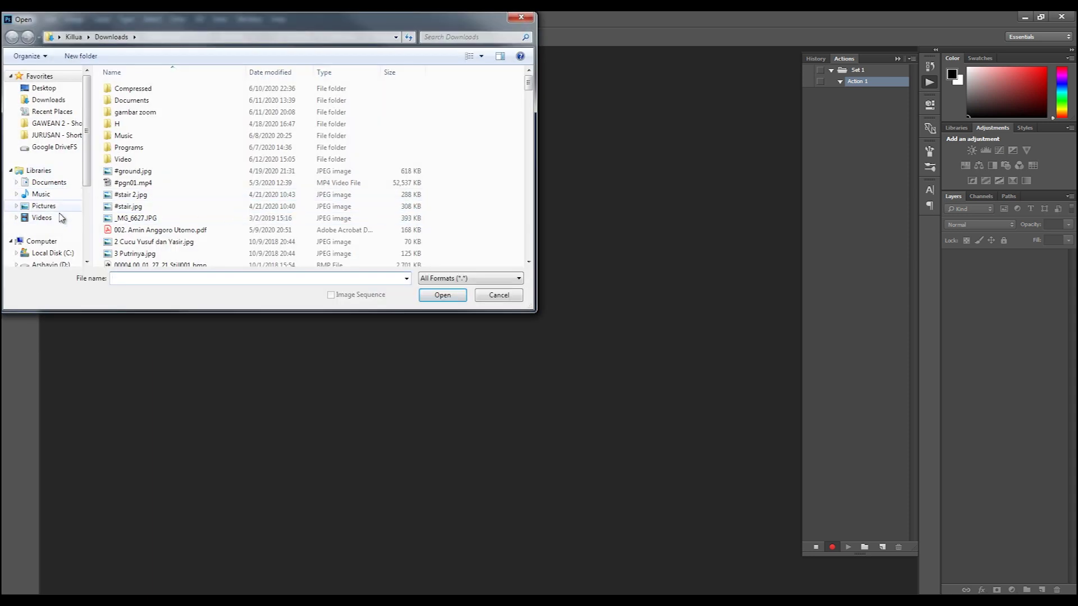
click(61, 264)
double_click(130, 171)
double_click(136, 160)
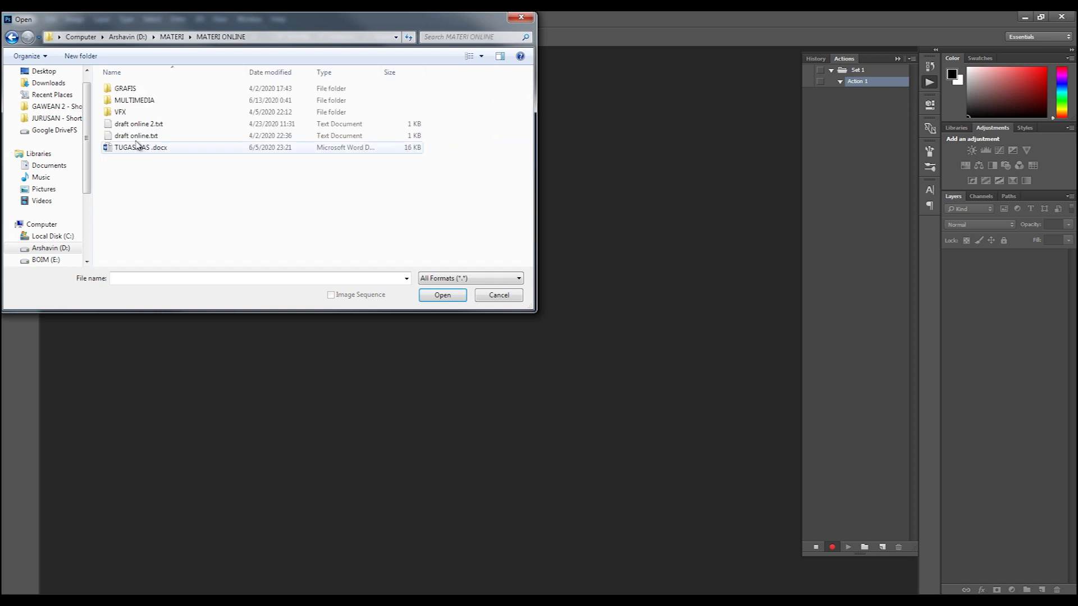
double_click(134, 102)
double_click(134, 103)
click(175, 105)
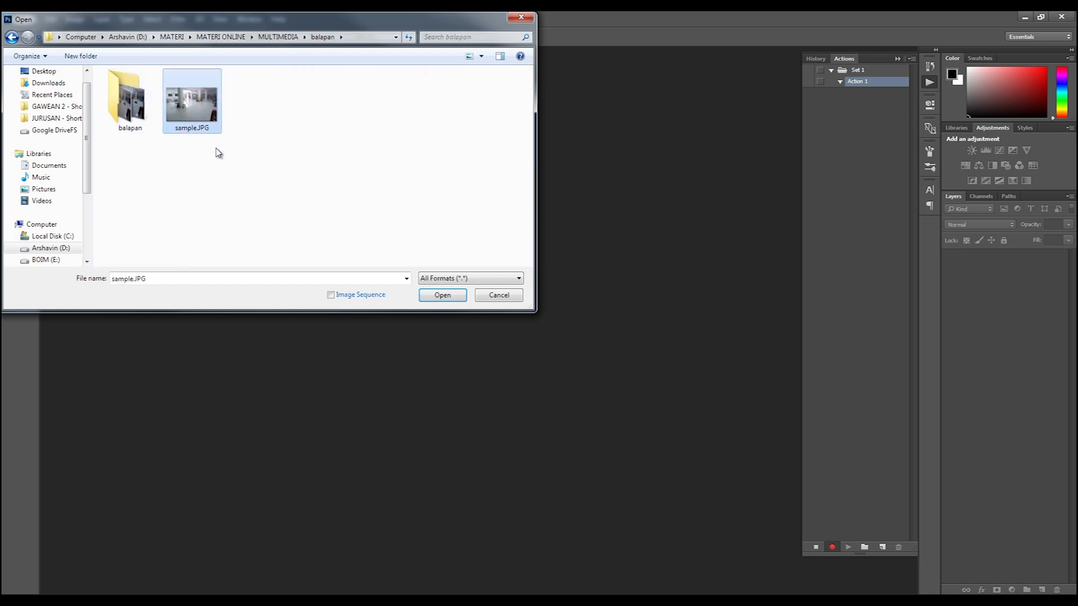
click(443, 295)
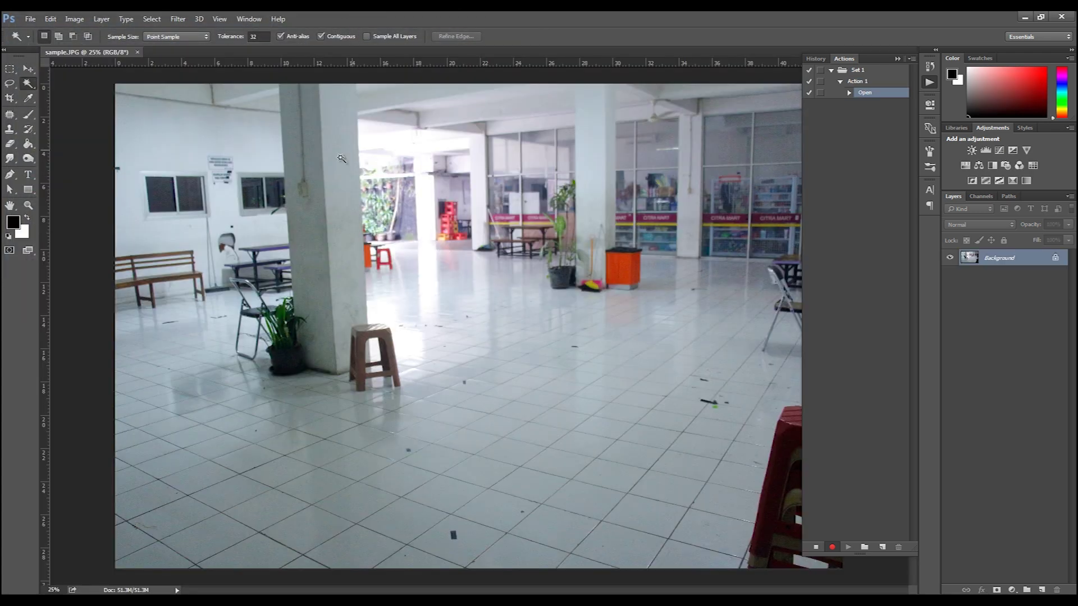
- Resize the sample photo to 25 percent of its width and height
click(28, 68)
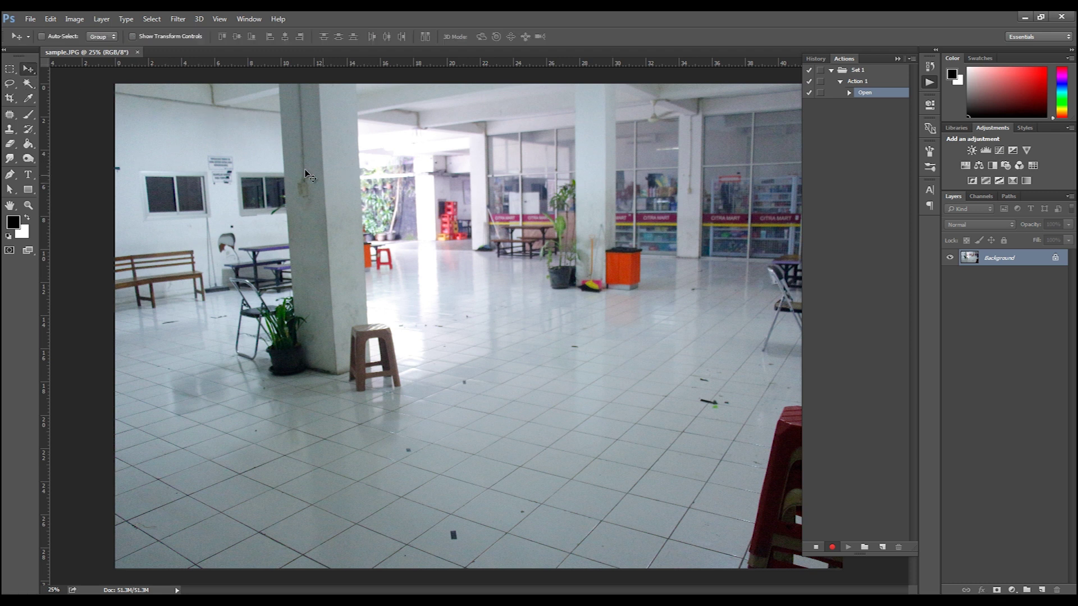
click(75, 19)
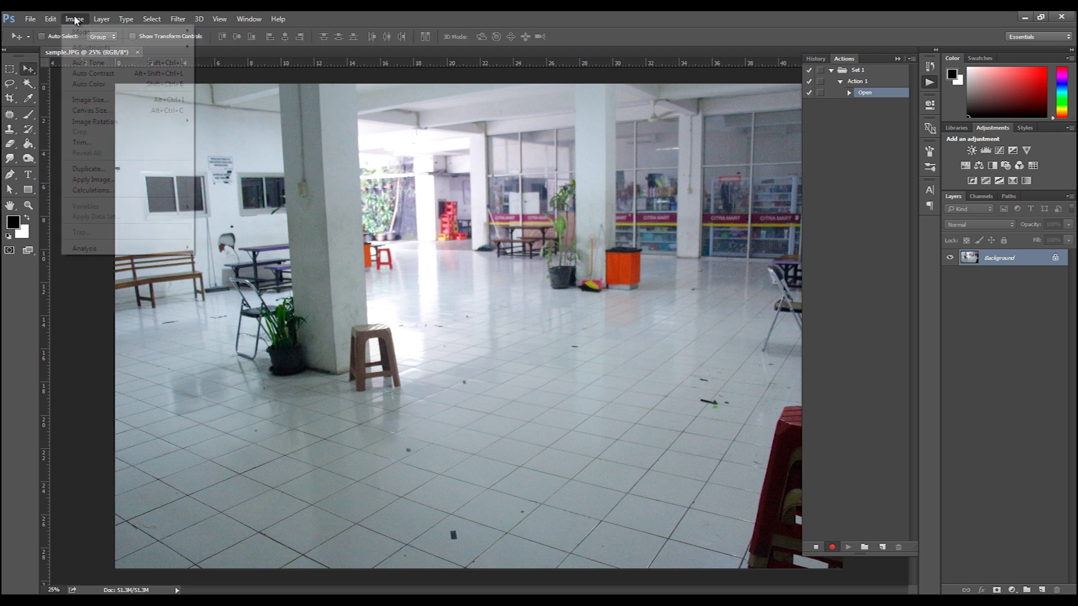
click(83, 101)
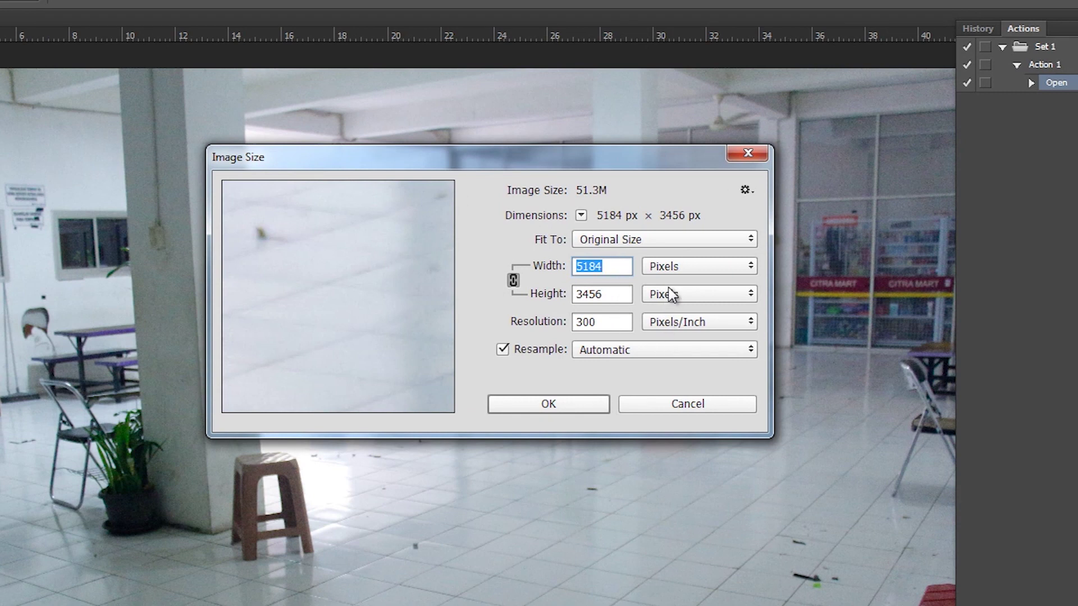
click(680, 265)
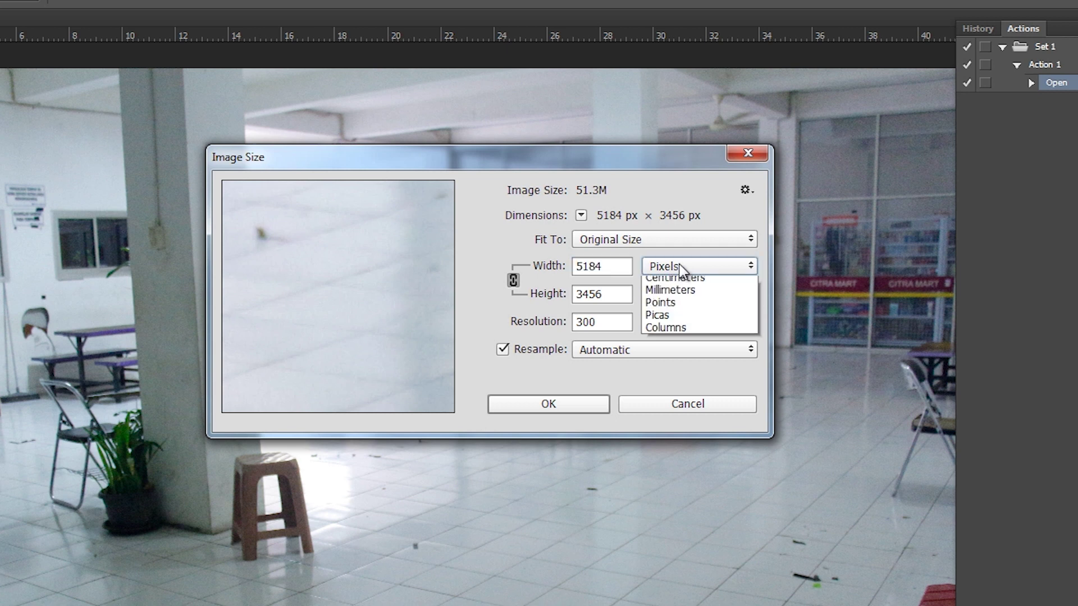
click(683, 284)
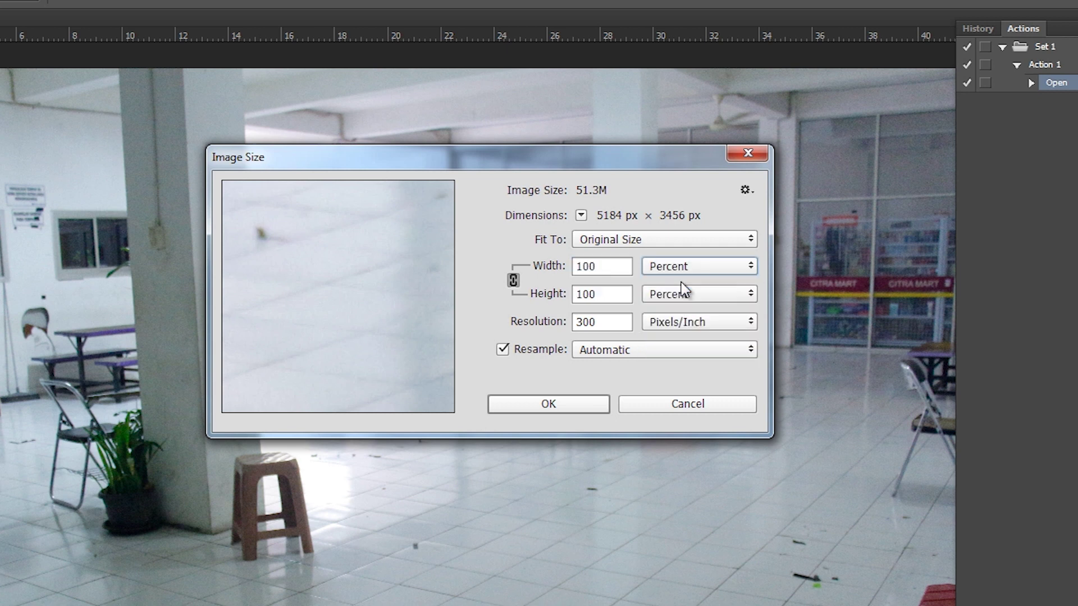
click(617, 268)
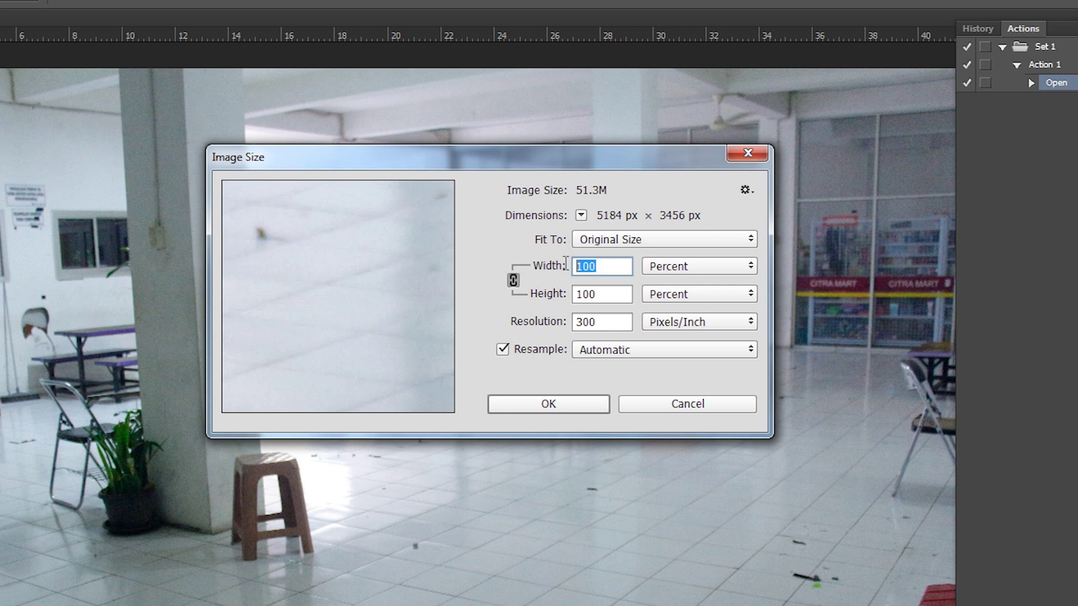
text(25)
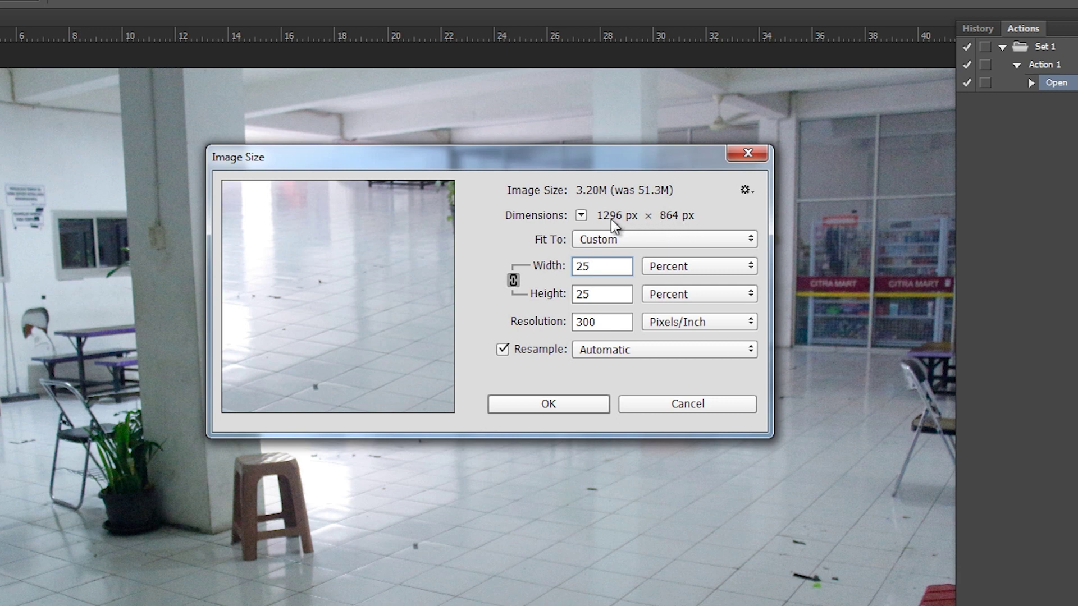
click(571, 403)
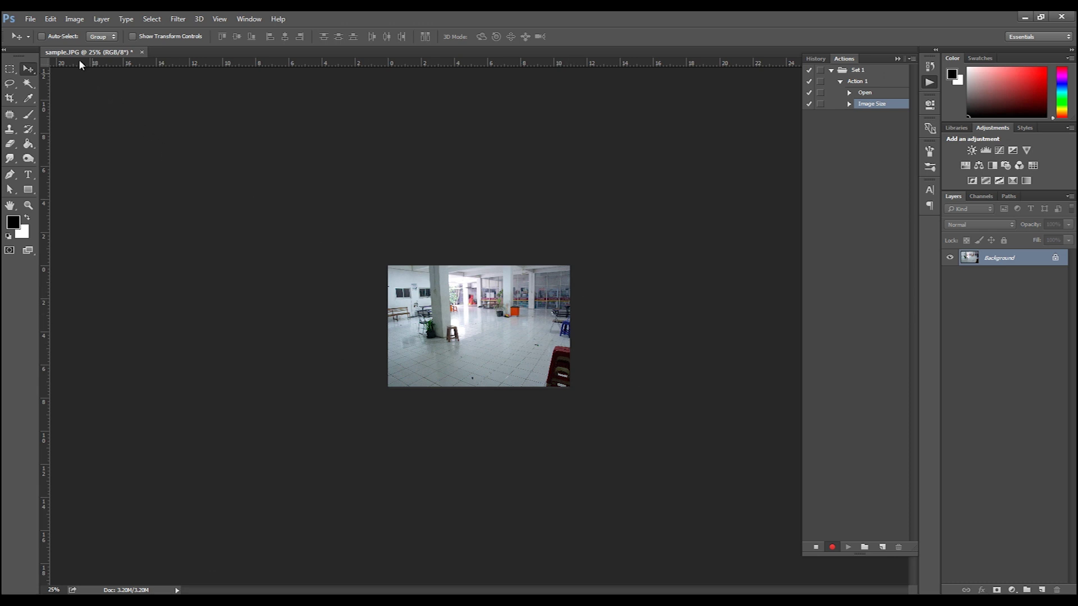
- Save the resized photo over the original as a baseline standard JPEG at quality 9 and close it
click(31, 22)
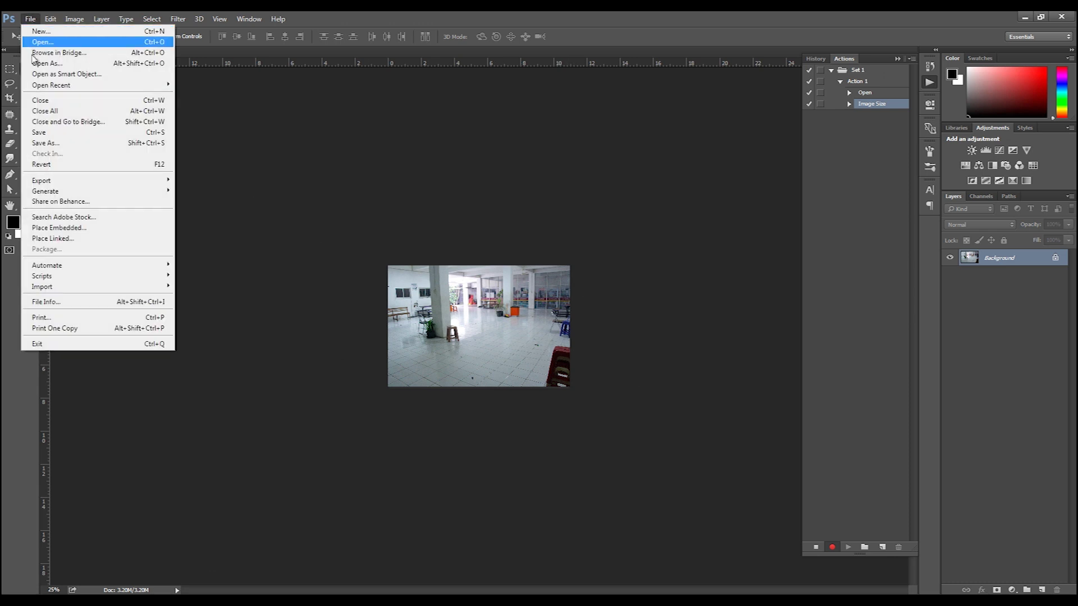
click(40, 133)
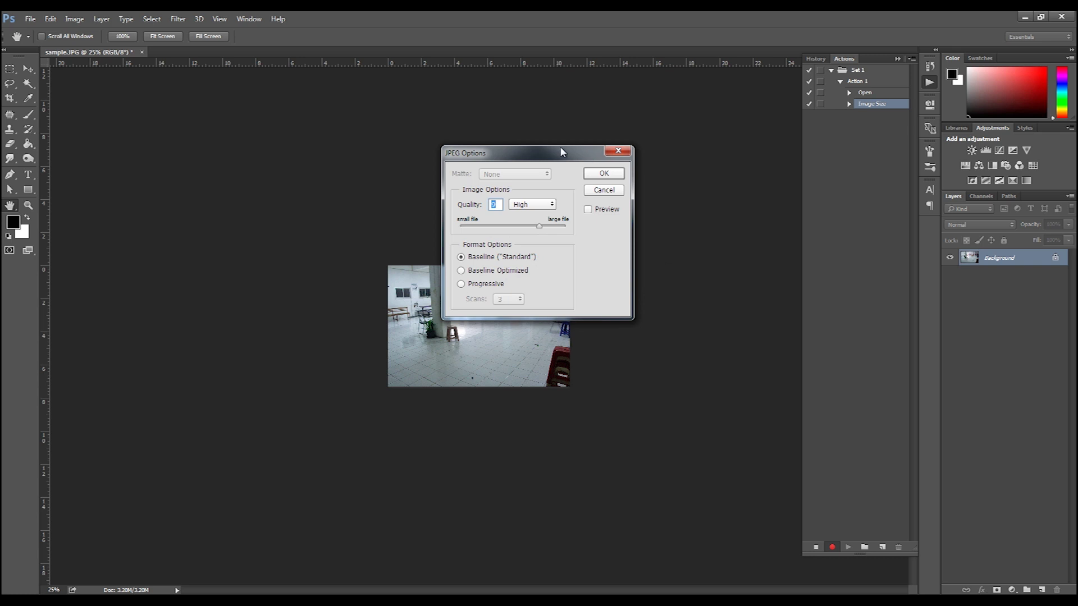
click(605, 174)
key(v)
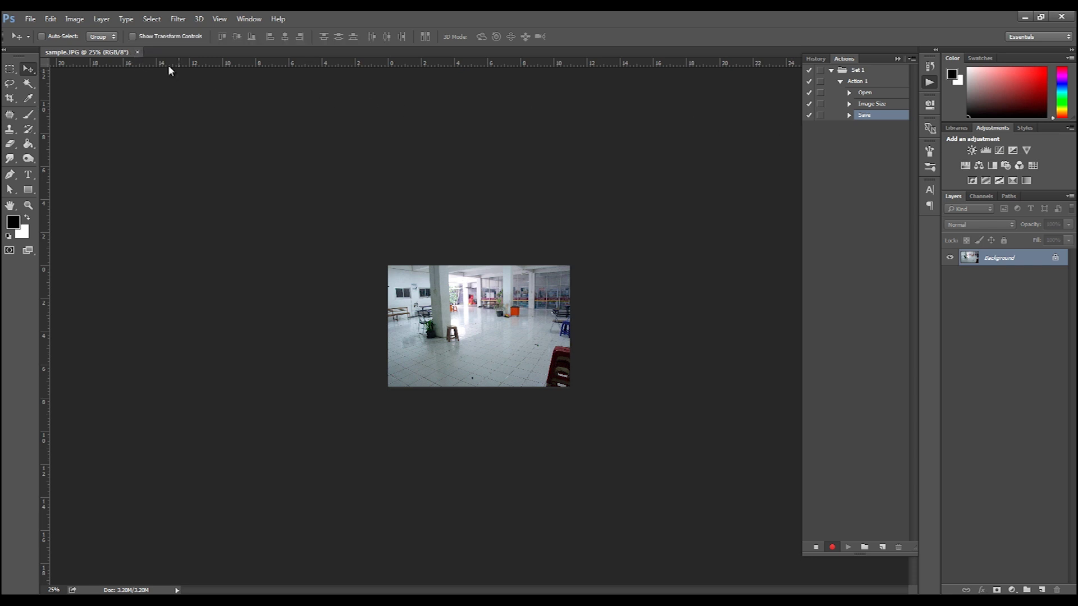
click(137, 52)
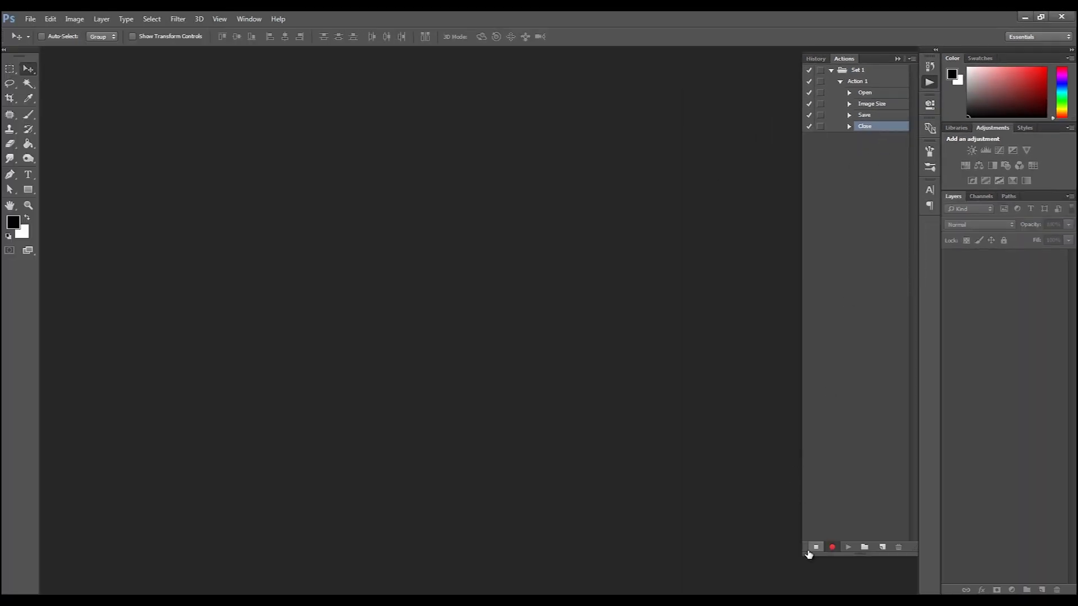
- Stop recording the action and bring up the Batch automation dialog
click(810, 548)
click(28, 20)
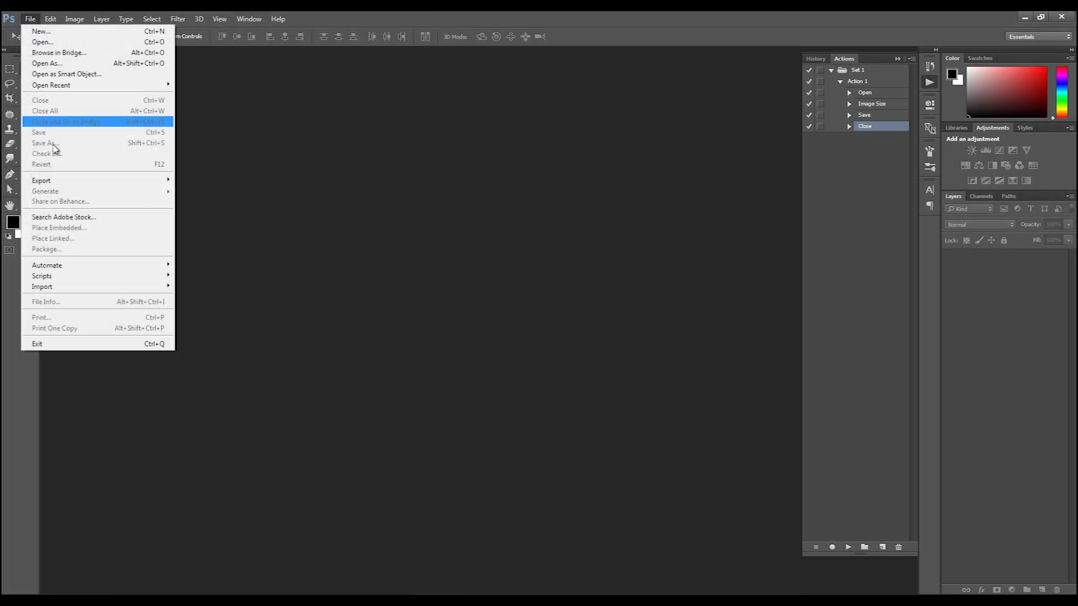
mouse_move(75, 271)
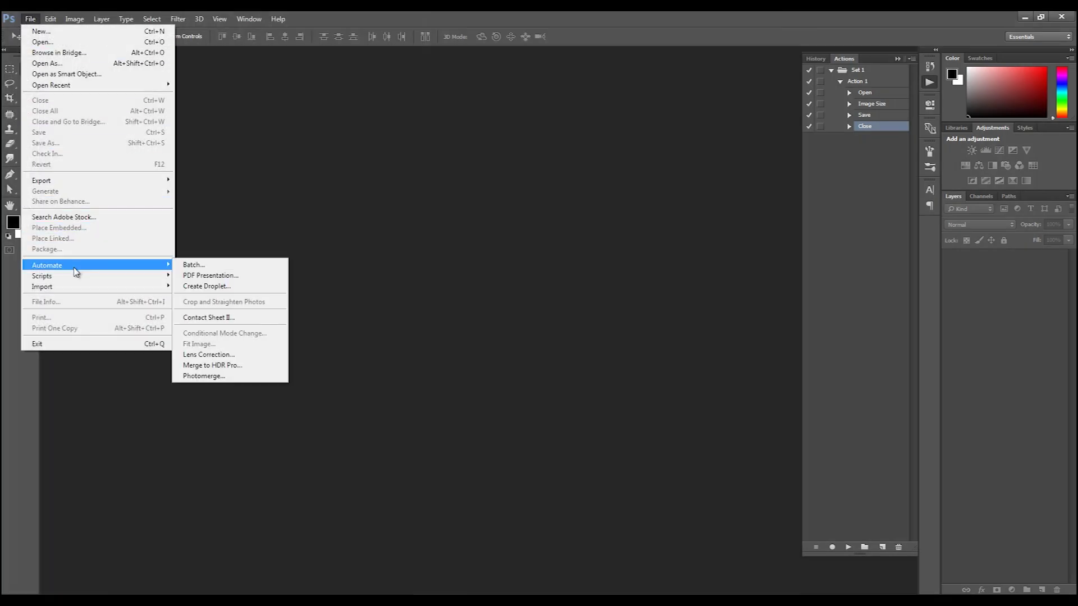
click(215, 271)
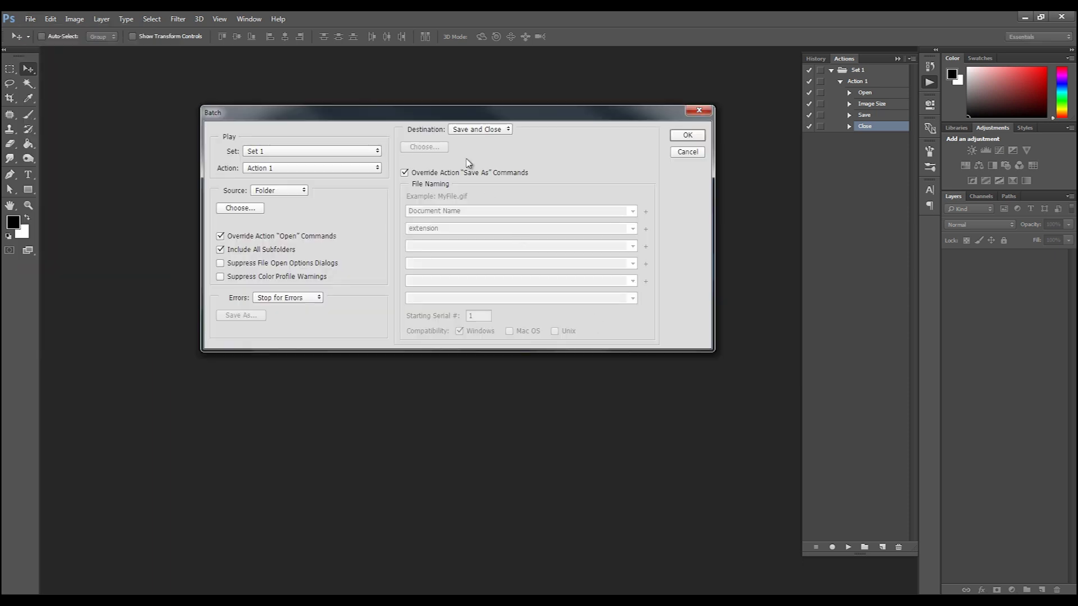
drag(438, 118, 443, 104)
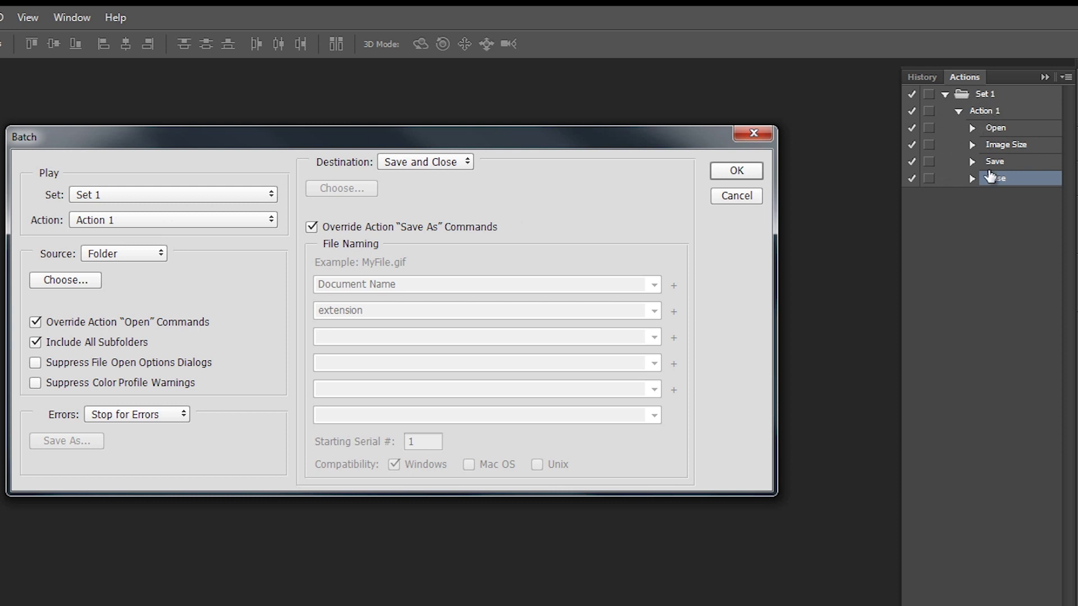
- Set the batch source to the inner balapan folder under D: > MATERI > MATERI ONLINE > MULTIMEDIA > balapan
click(64, 282)
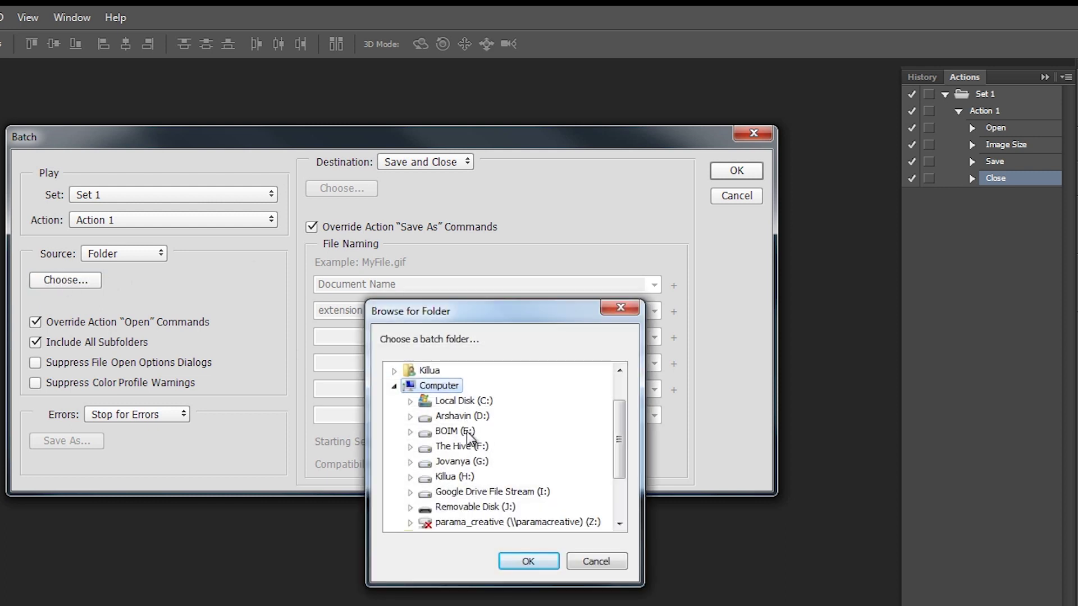
double_click(468, 432)
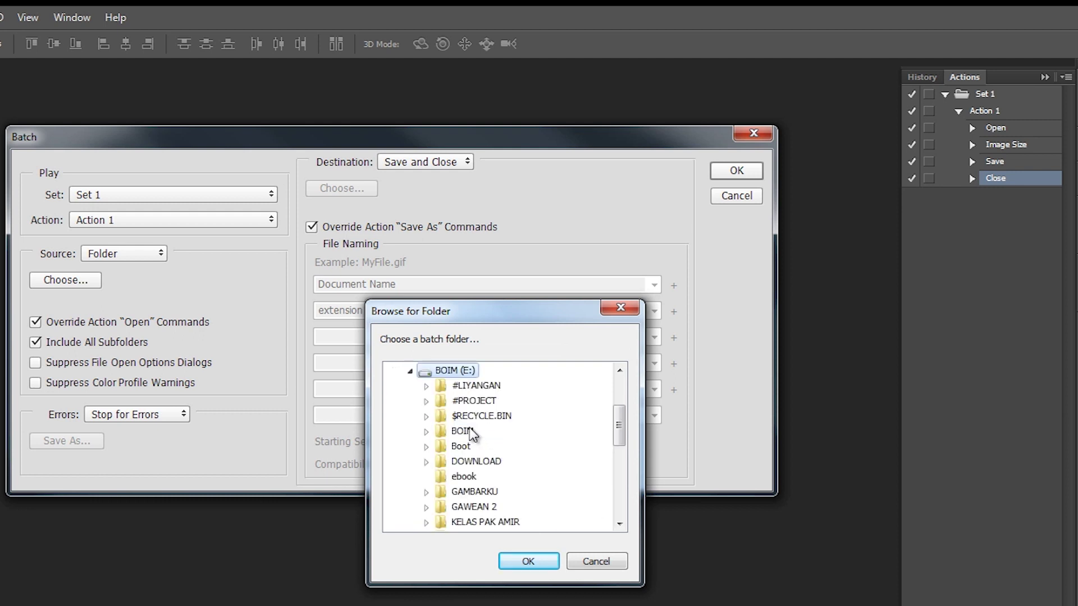
click(410, 371)
scroll(544, 414, up, 1)
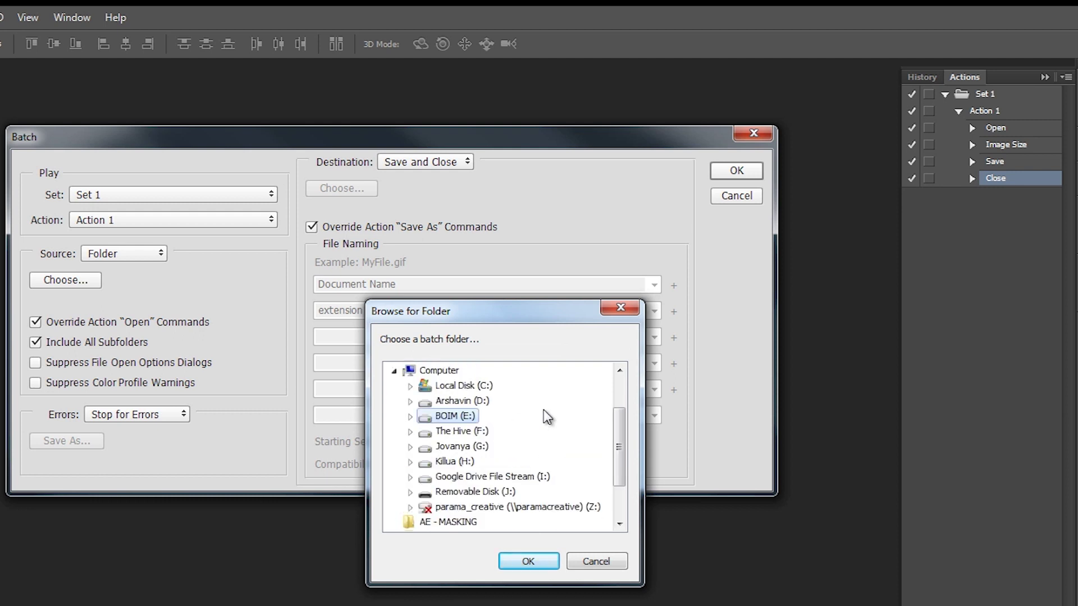
double_click(460, 401)
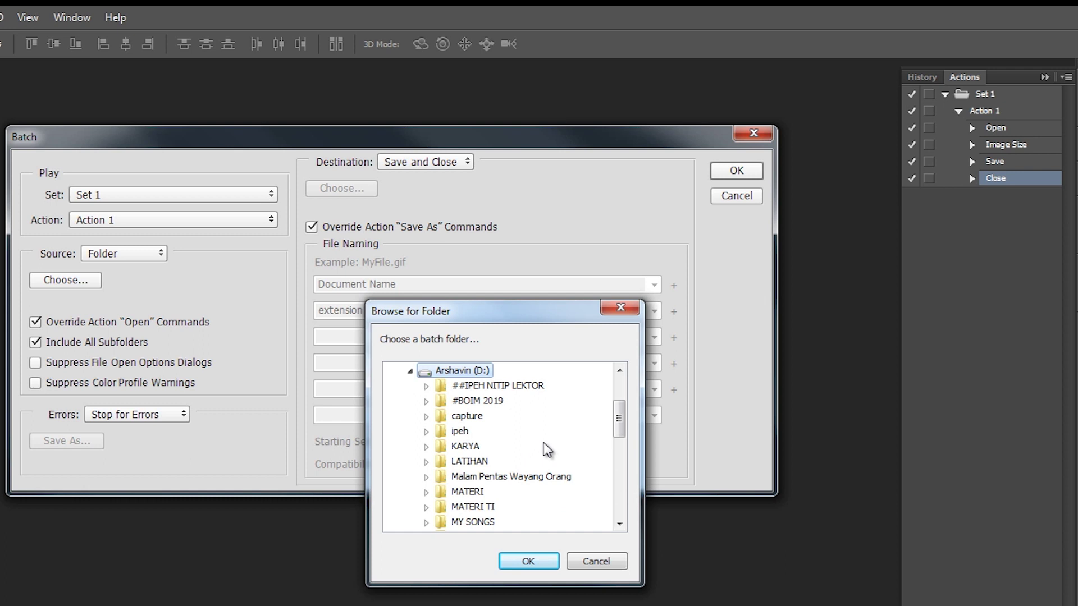
double_click(478, 492)
scroll(531, 473, down, 1)
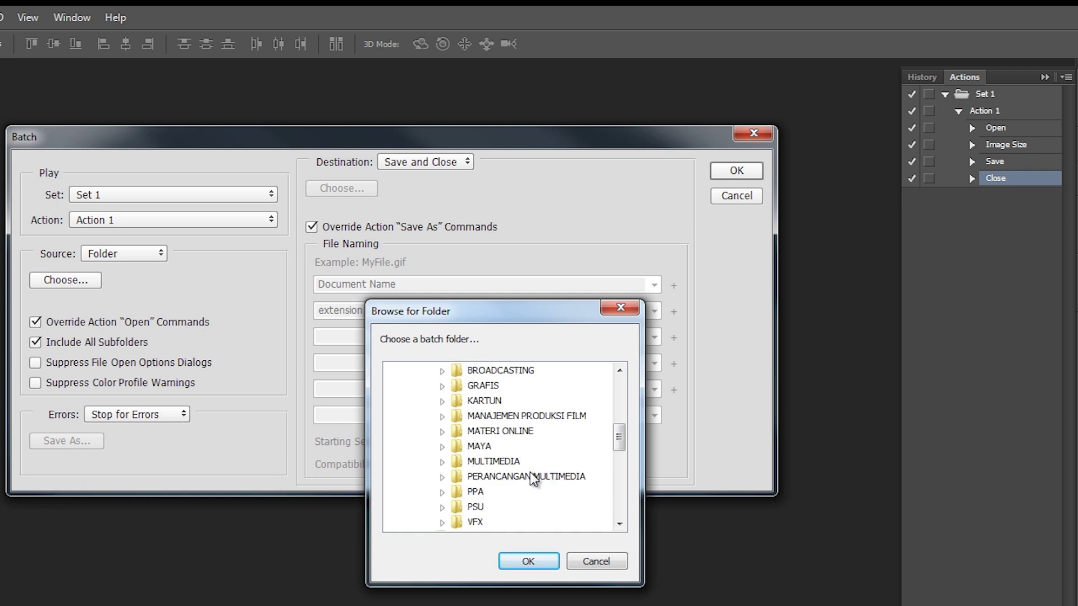
double_click(499, 433)
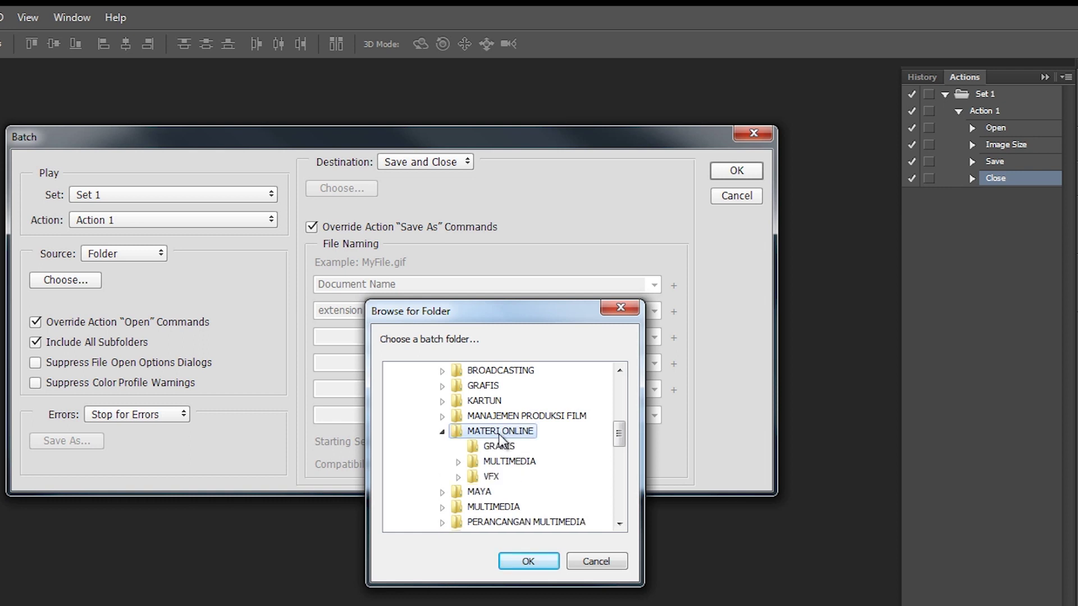
click(498, 460)
double_click(498, 461)
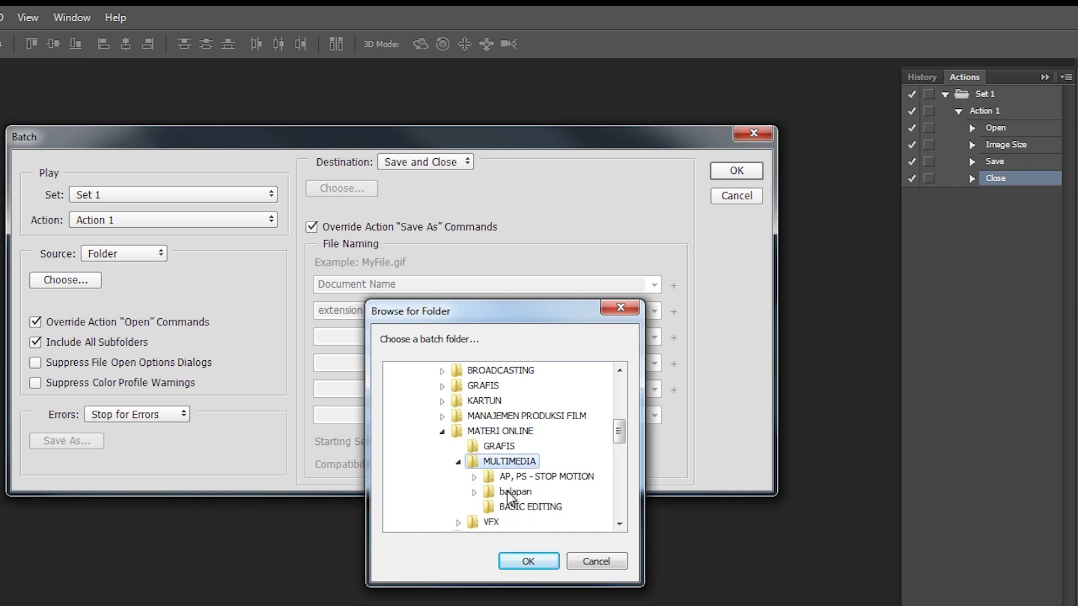
double_click(515, 492)
click(528, 506)
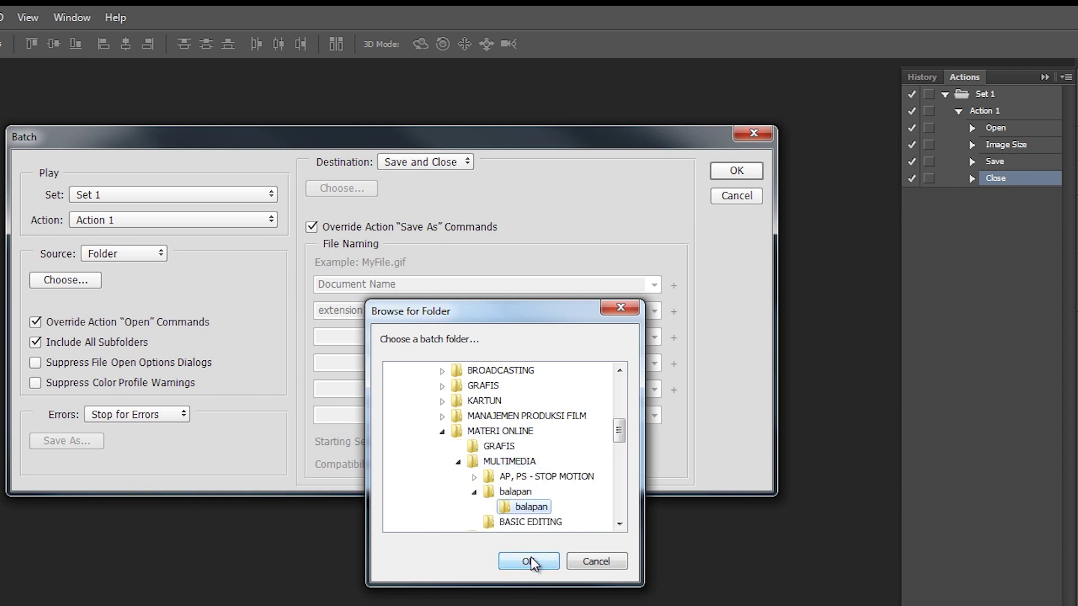
click(530, 561)
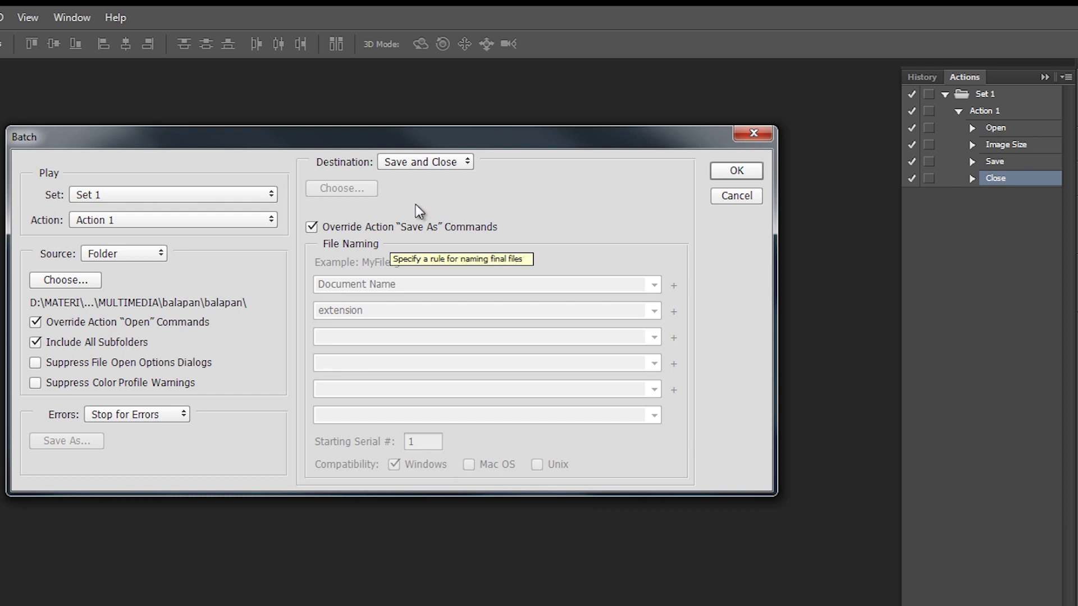
- Set the batch destination to Save and Close and run Action 1 on the source folder
click(440, 161)
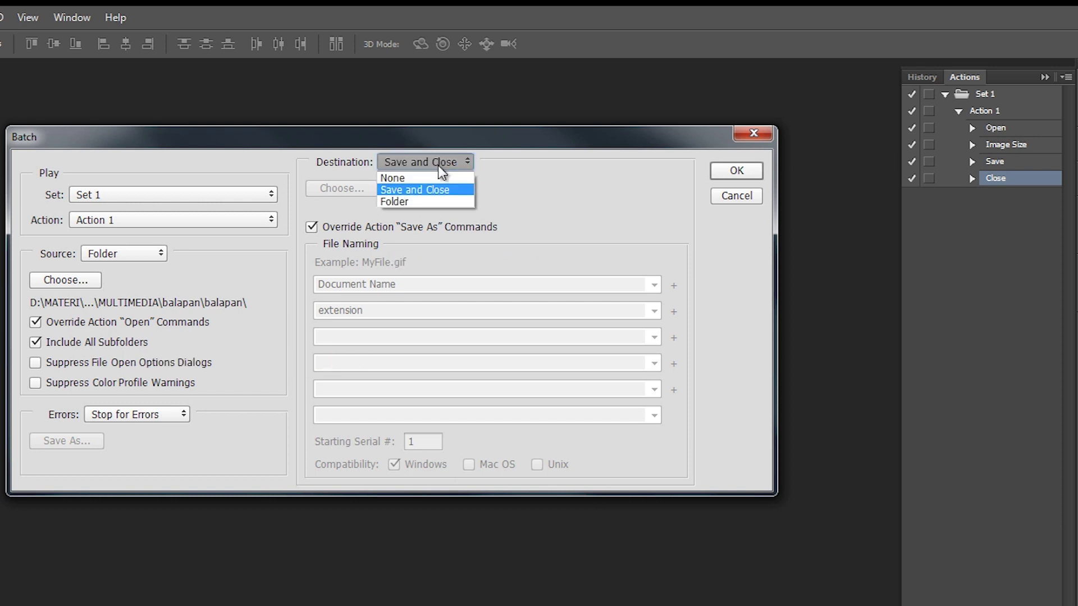
click(430, 188)
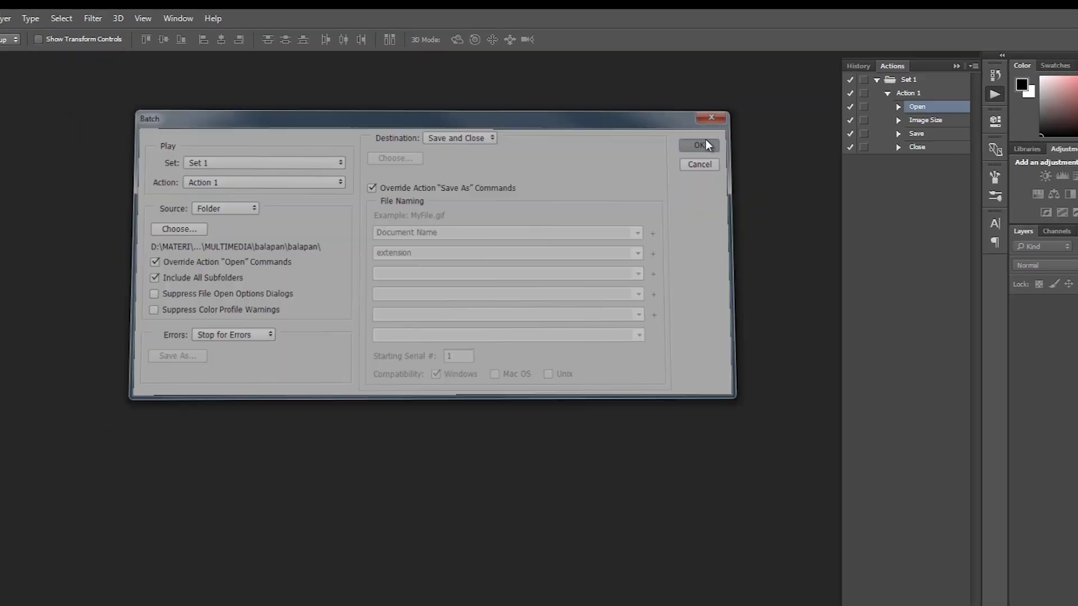
click(735, 175)
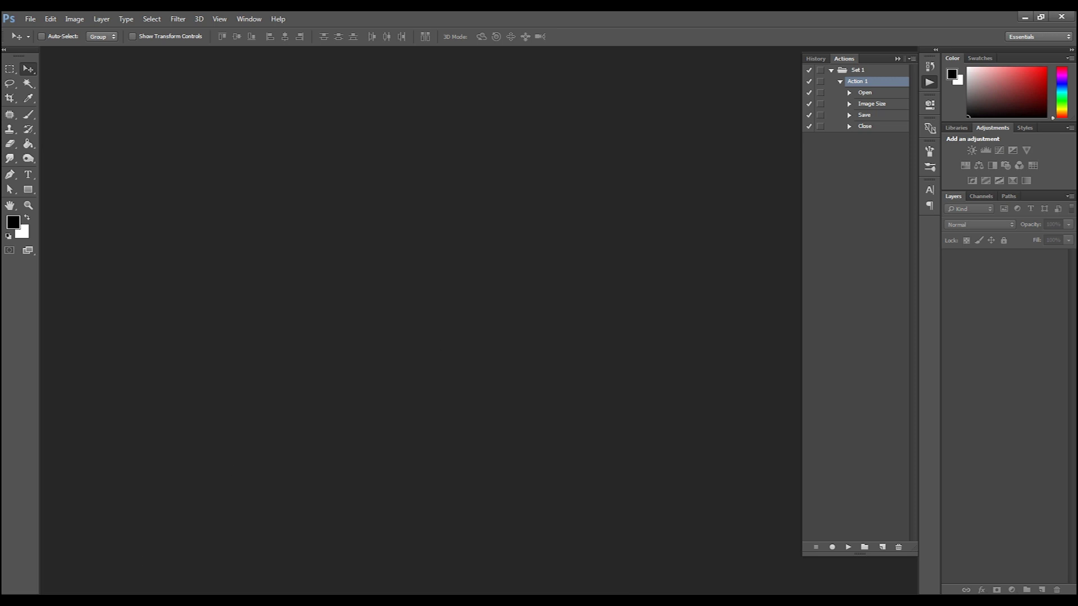
- Switch to Windows Explorer, open the inner balapan folder and check the pixel dimensions of the batch-processed photos
key(alt+Tab)
click(401, 266)
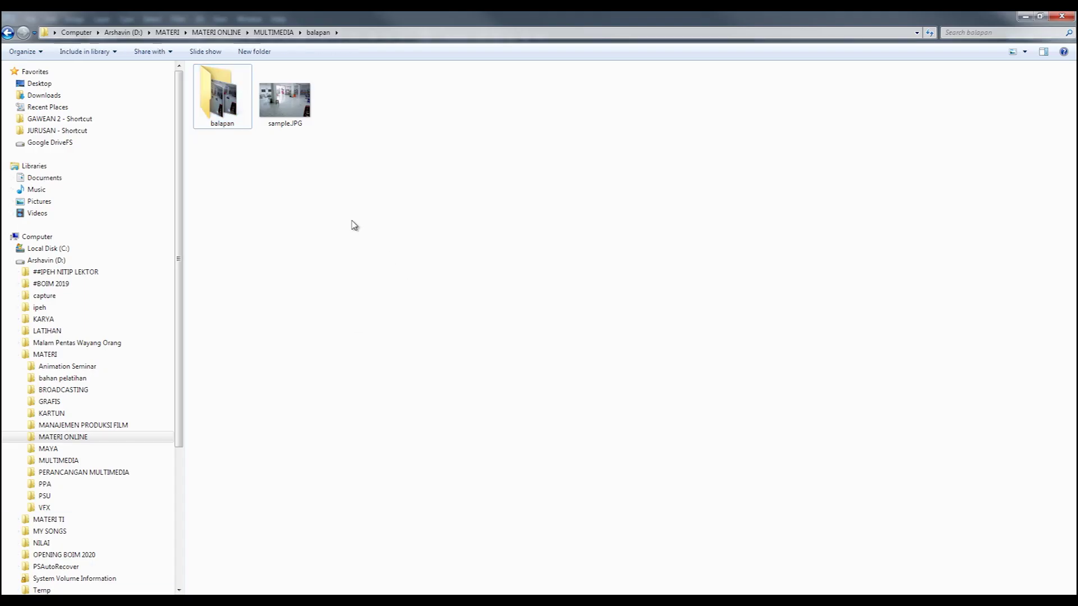
double_click(218, 89)
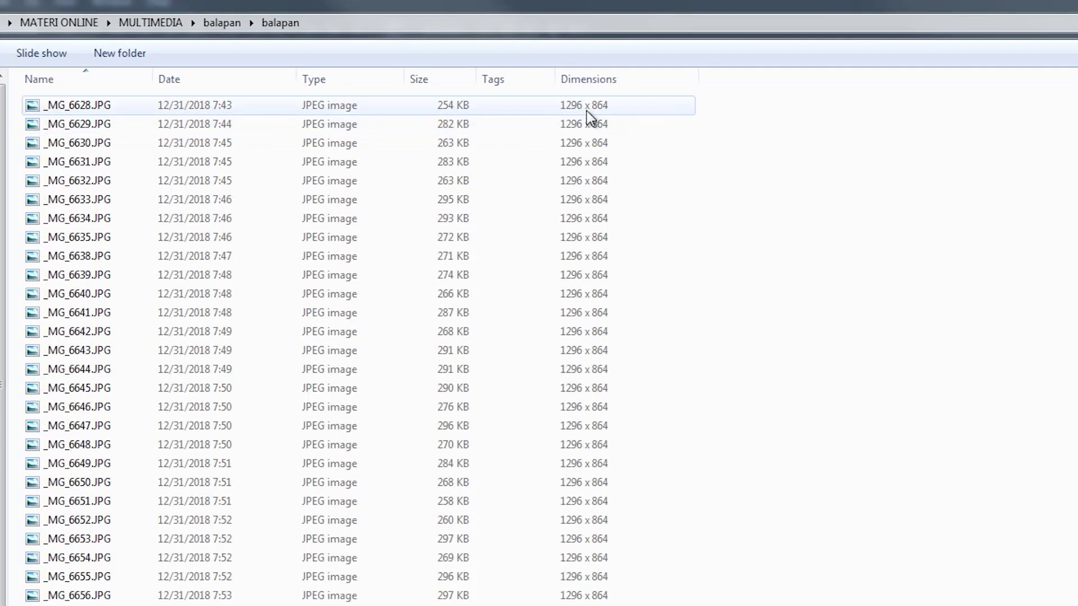
click(586, 111)
click(588, 124)
click(587, 143)
click(581, 183)
click(582, 221)
click(584, 257)
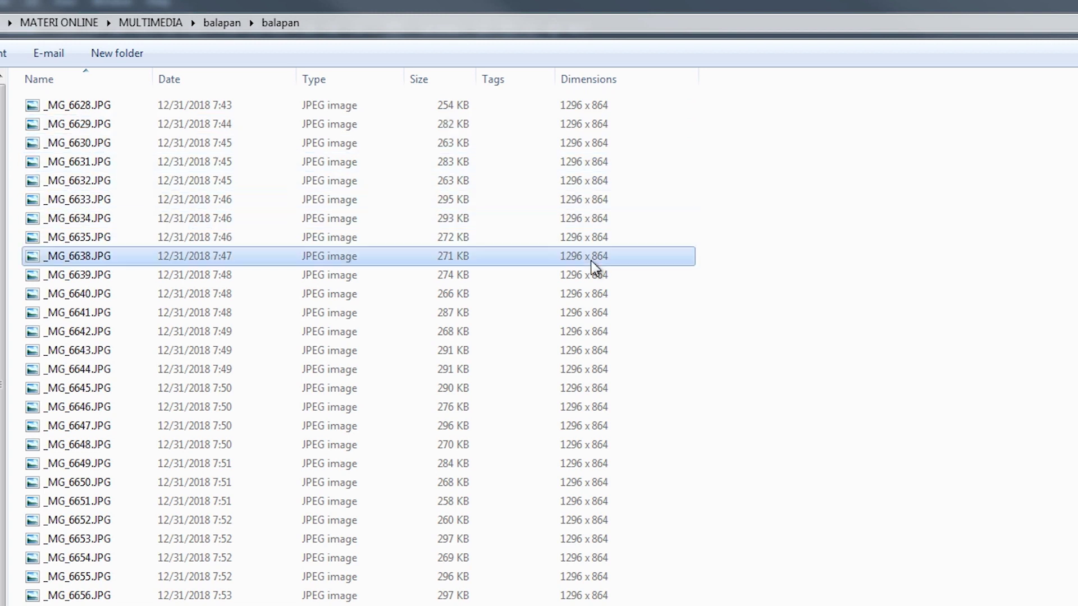
click(587, 314)
click(612, 236)
click(598, 163)
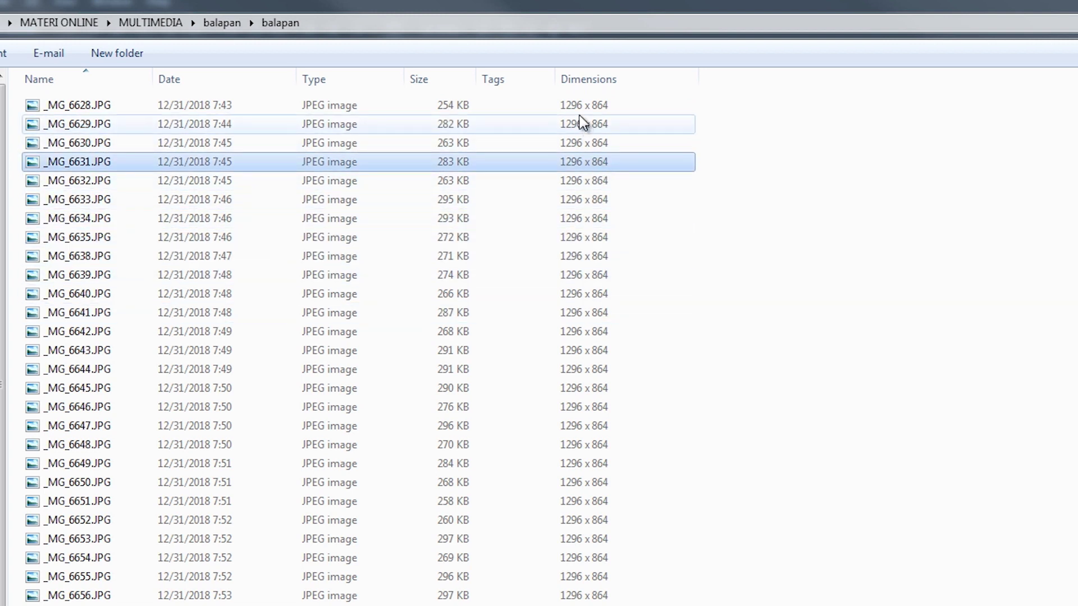
click(581, 113)
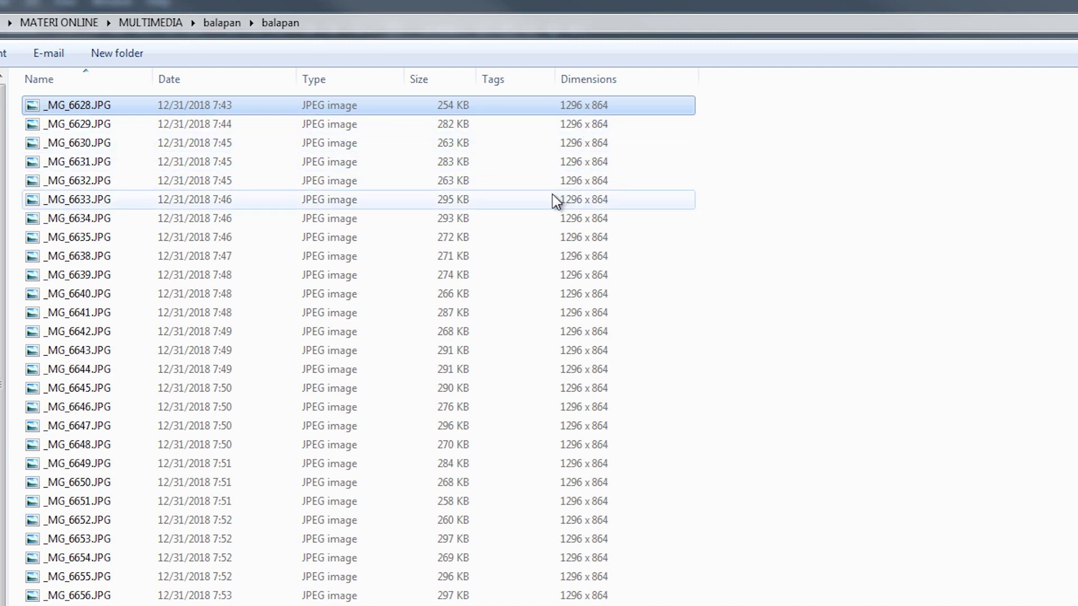
- Compare the file sizes of the batch-processed photos in the folder listing
click(455, 125)
click(453, 147)
click(454, 163)
click(448, 201)
click(455, 238)
click(452, 270)
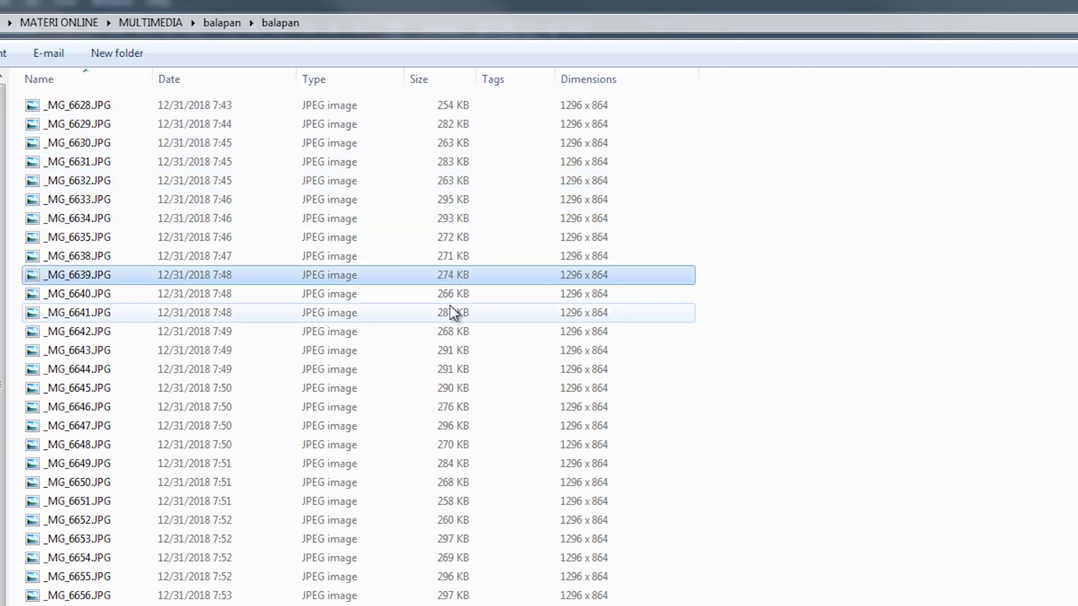
click(456, 161)
click(454, 107)
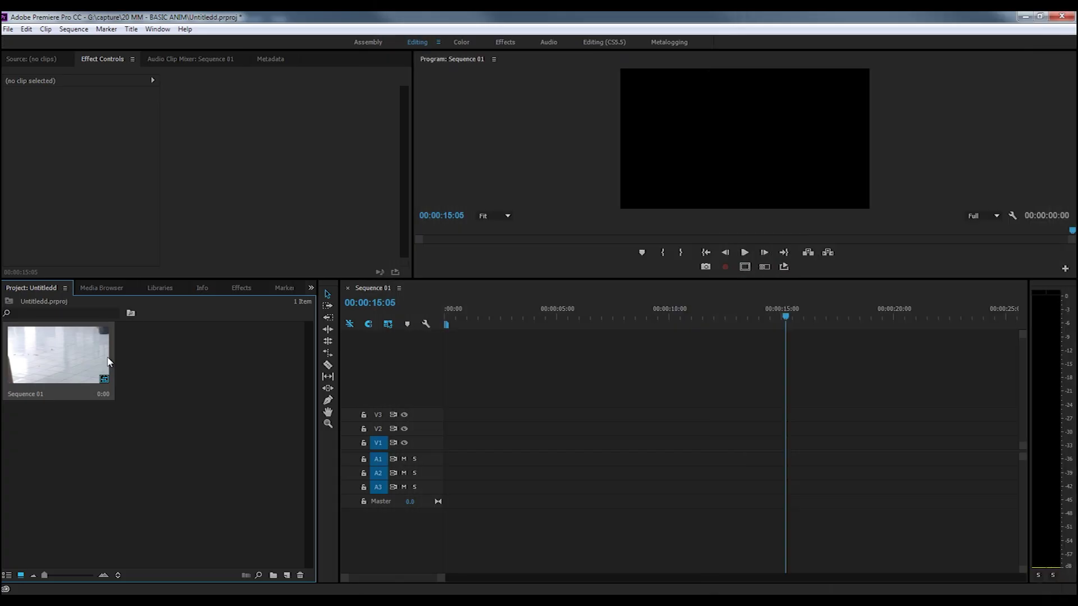
- In Adobe Premiere Pro, delete the existing sequence and create Sequence 02 with the HDV 720p25 preset
key(Delete)
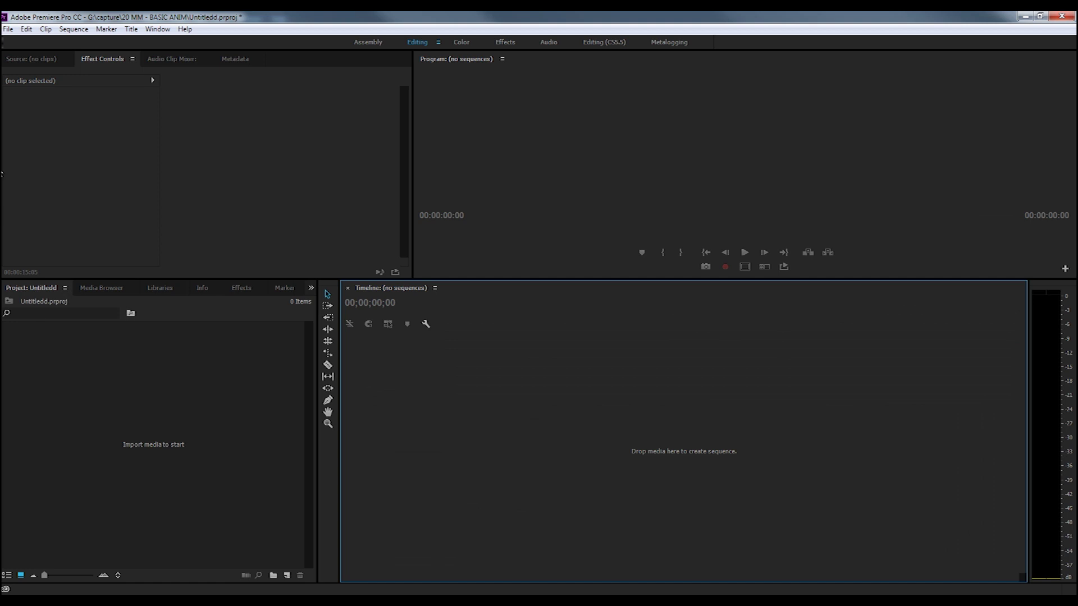
click(10, 30)
mouse_move(45, 41)
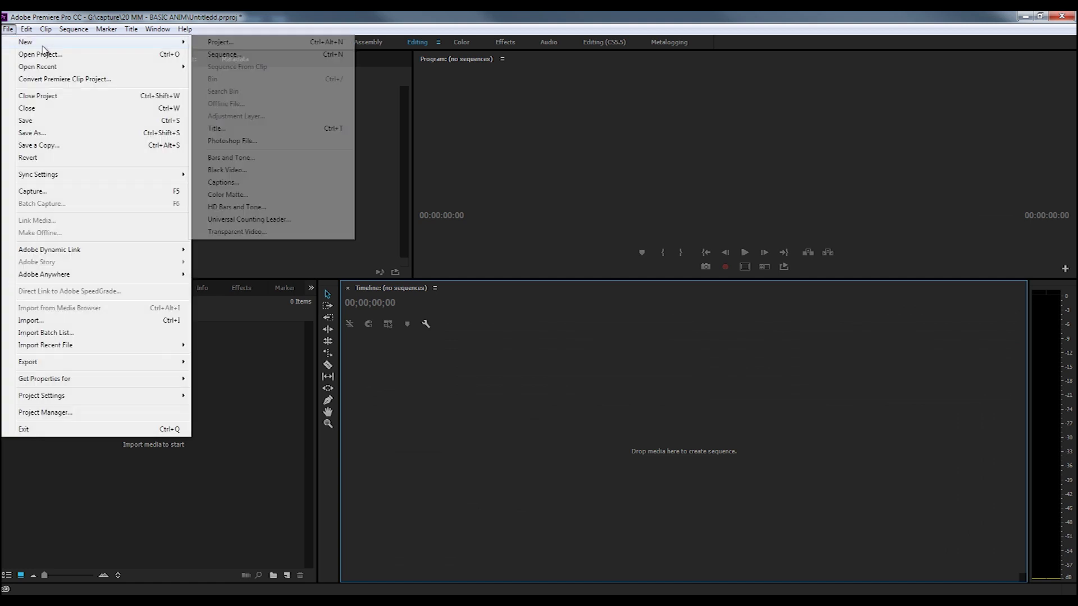
click(259, 63)
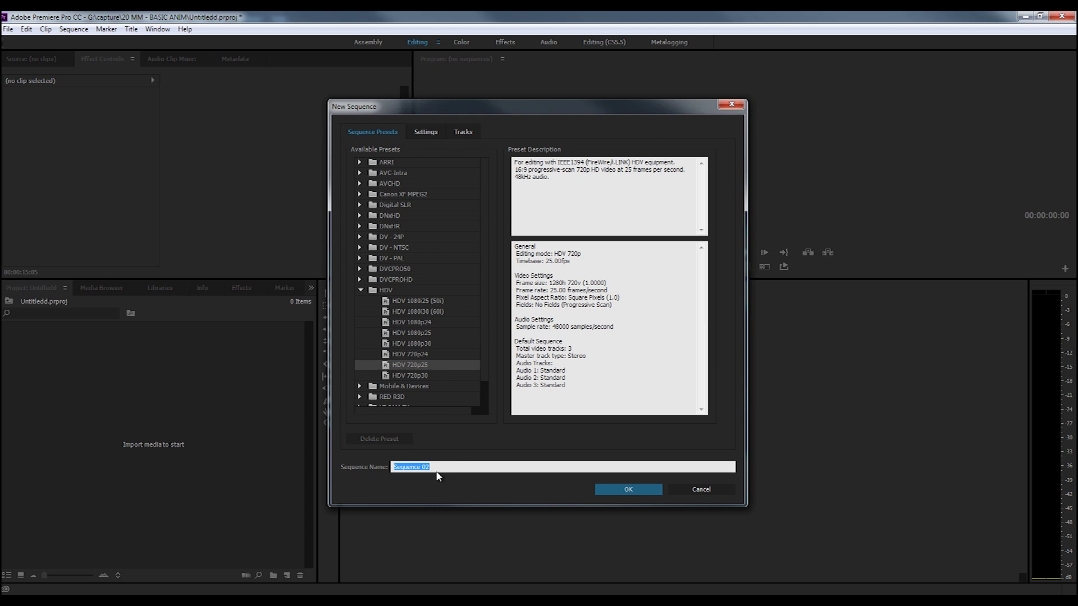
click(619, 493)
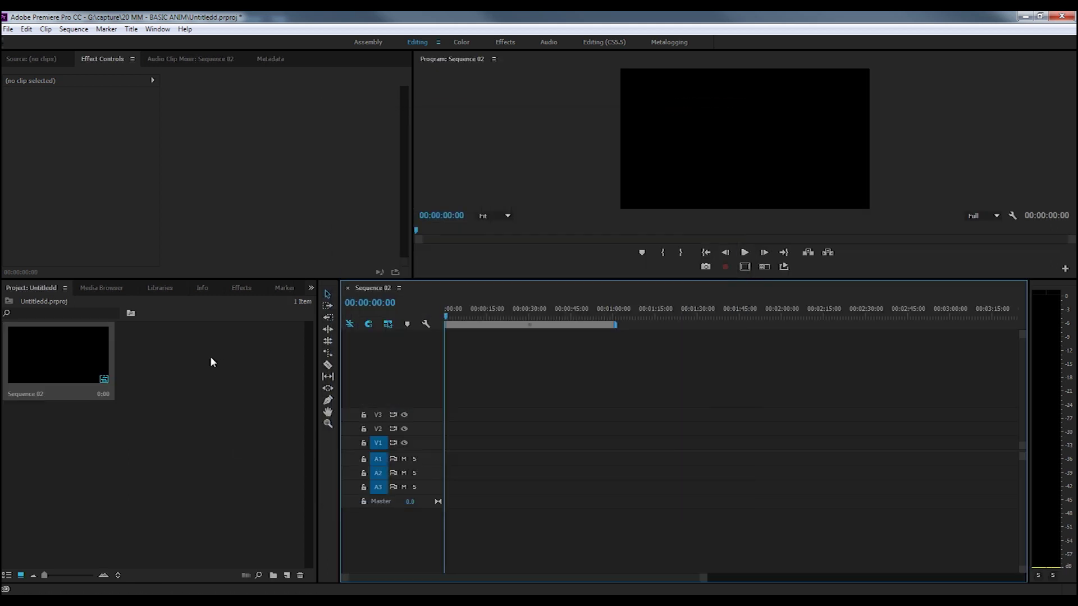
- Import the entire inner balapan photo folder into the project as a folder
double_click(211, 360)
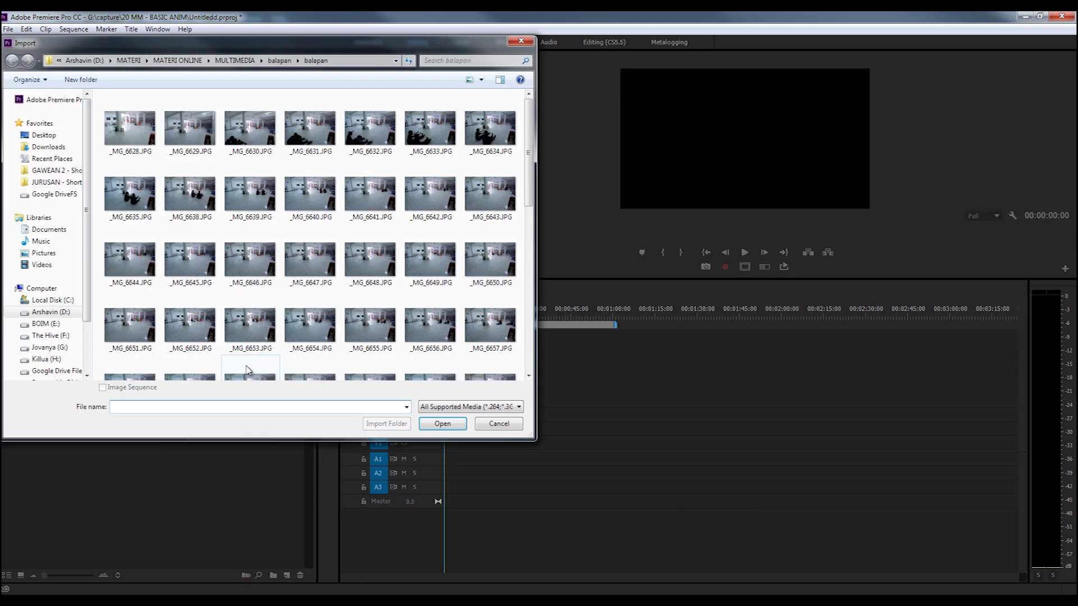
click(125, 138)
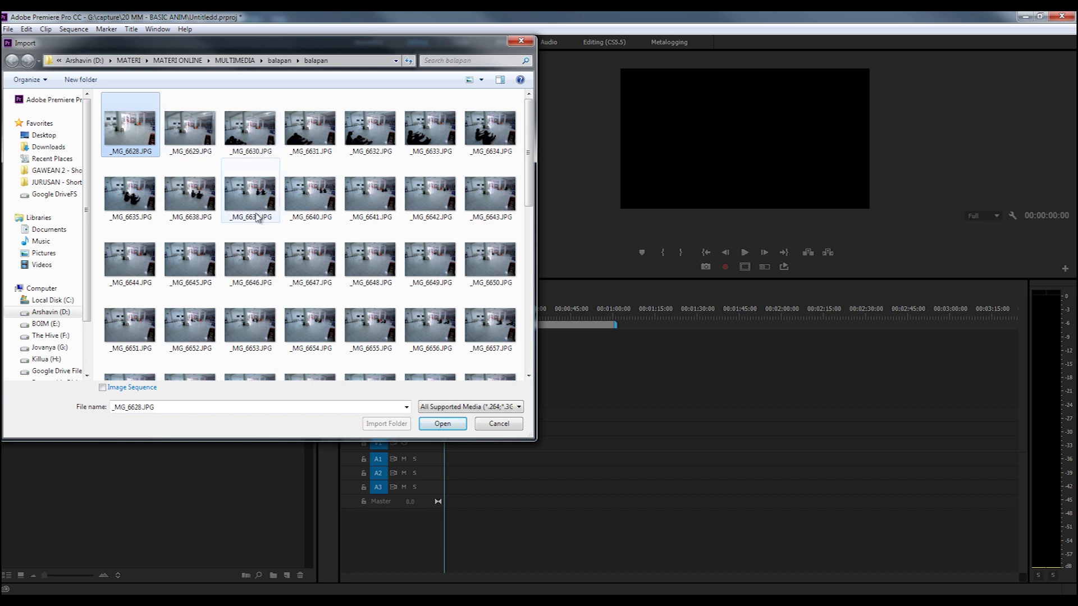
key(ctrl+a)
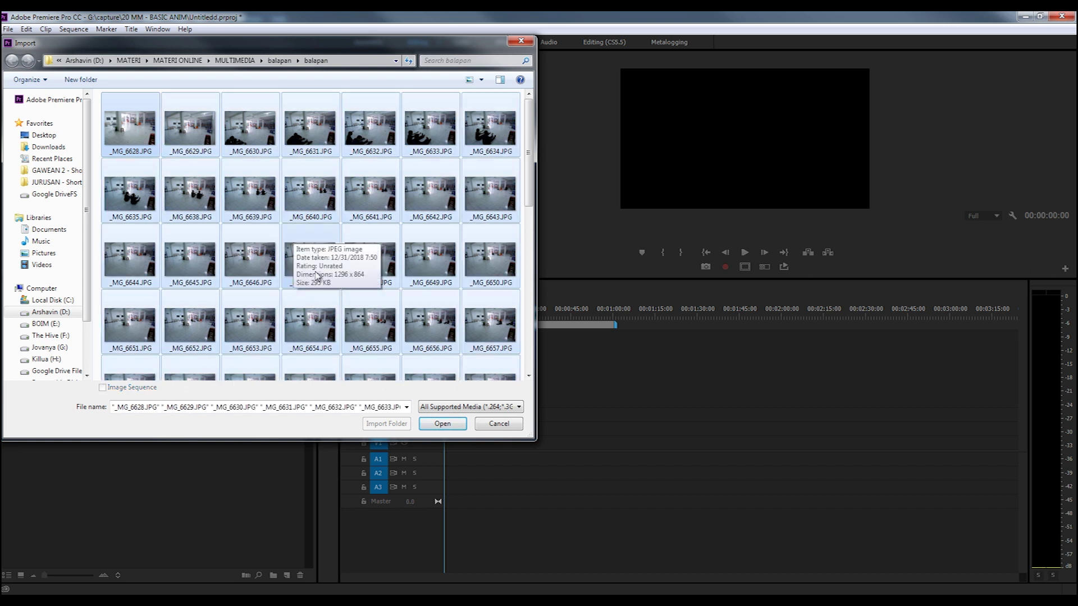
click(321, 194)
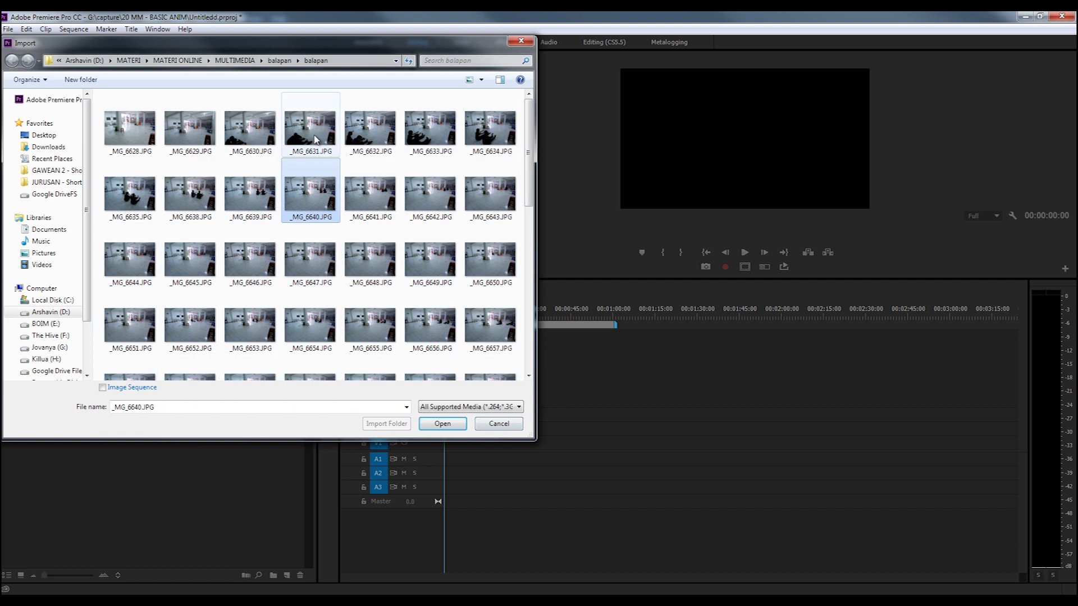
click(285, 60)
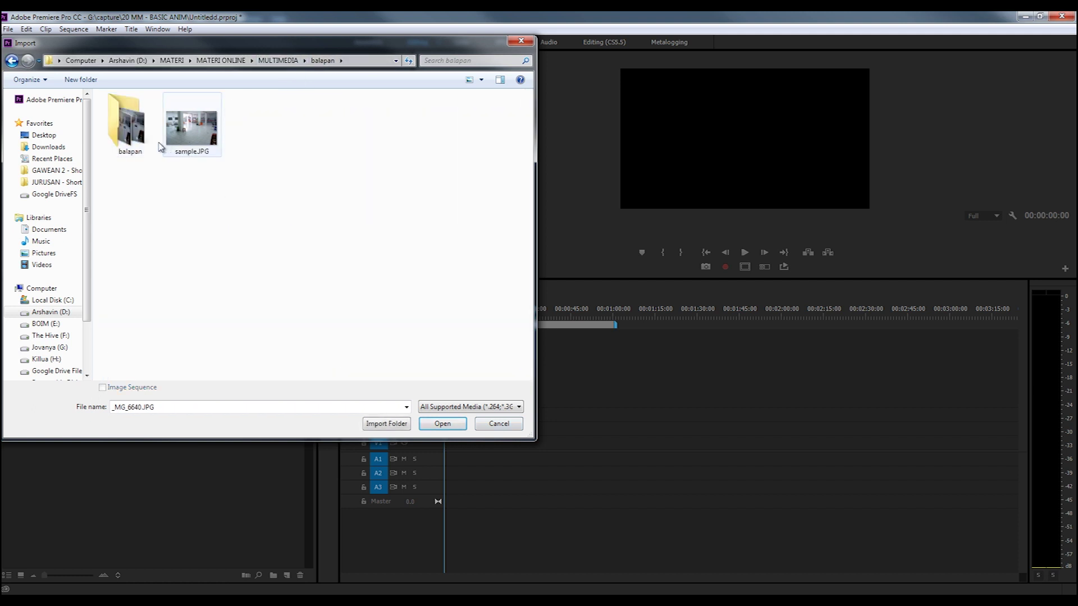
click(121, 125)
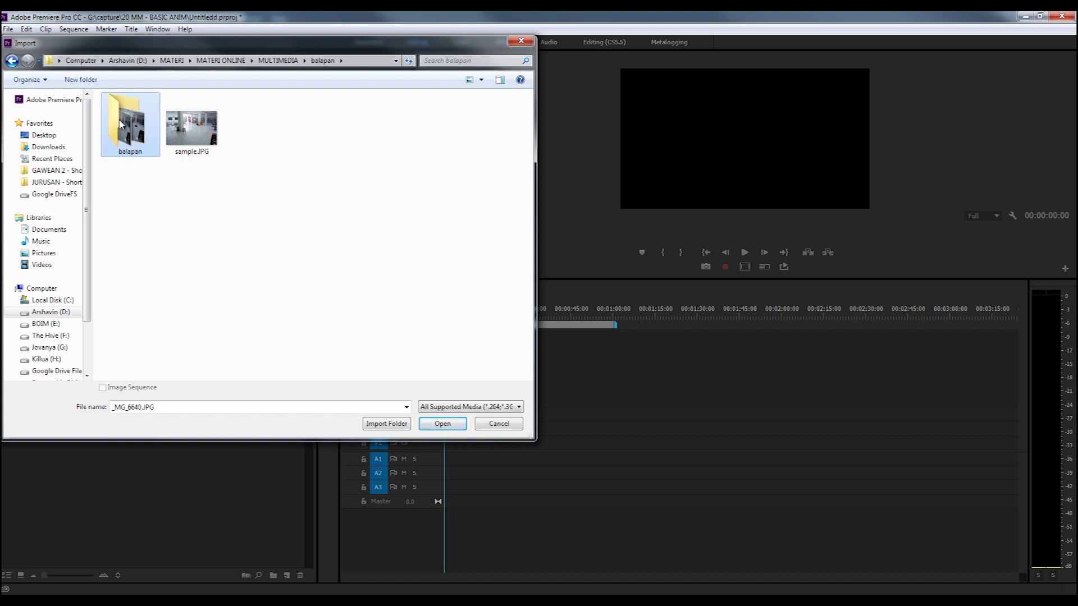
click(386, 424)
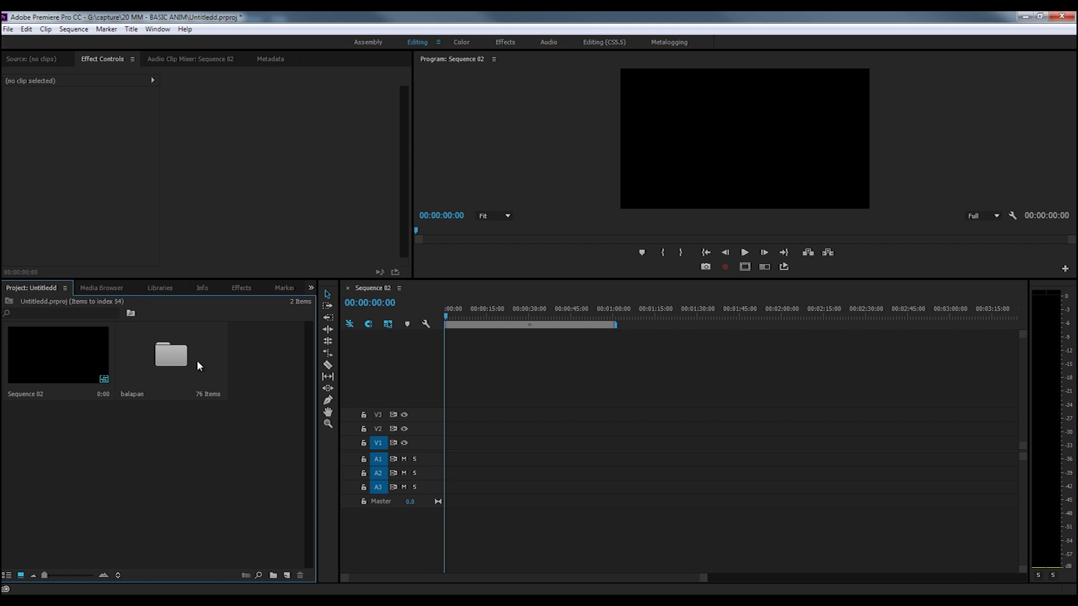
- Place all photos of the imported balapan bin on track V1 at the start of the sequence
click(171, 358)
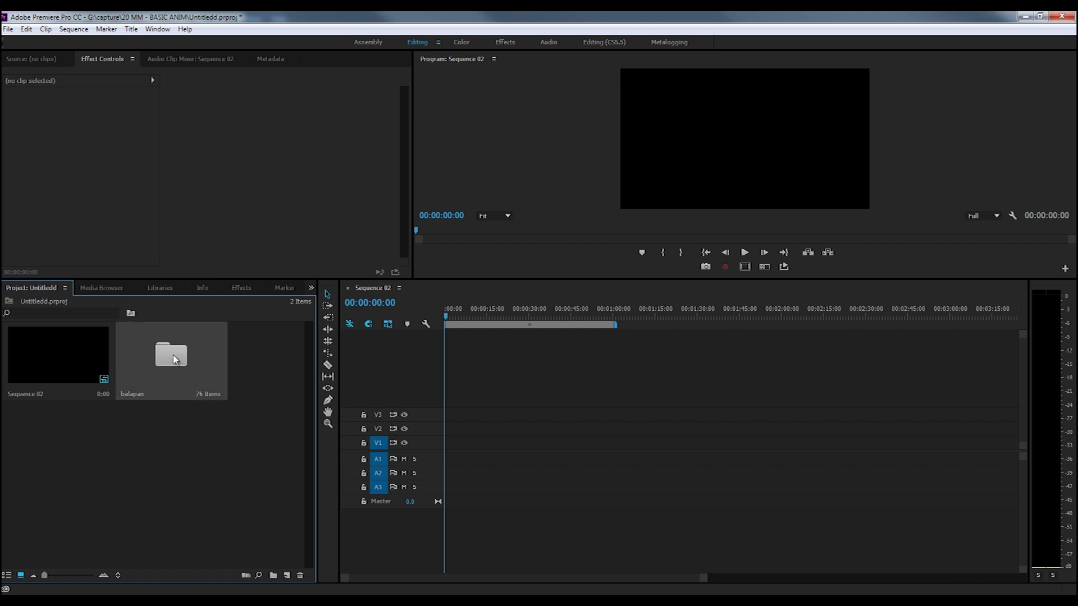
drag(174, 360, 449, 453)
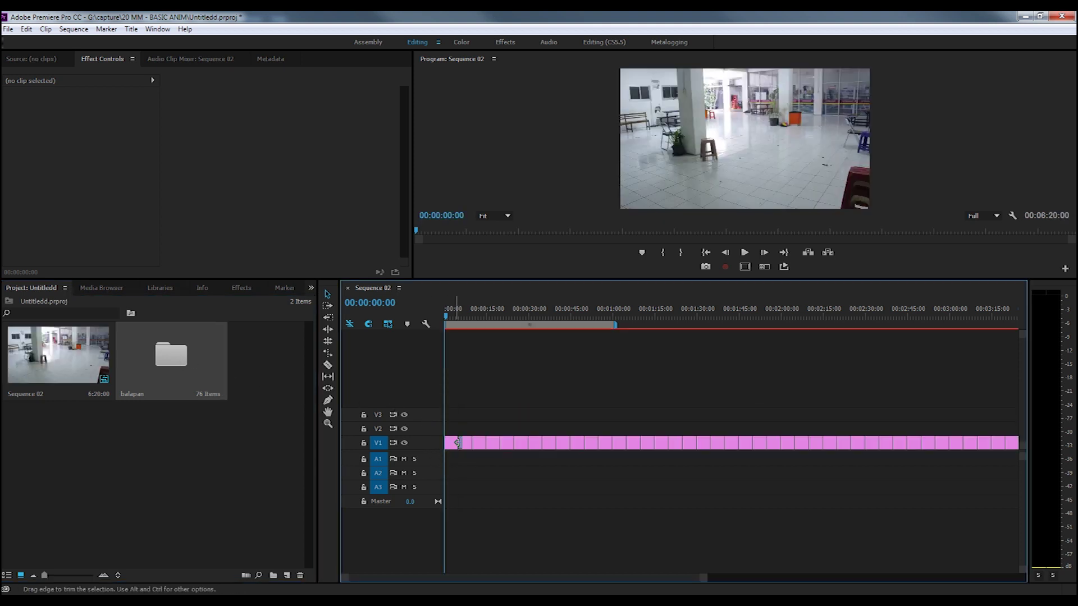
- Scrub and play the first part of the sequence to review how long each photo stays on screen
drag(448, 312, 504, 321)
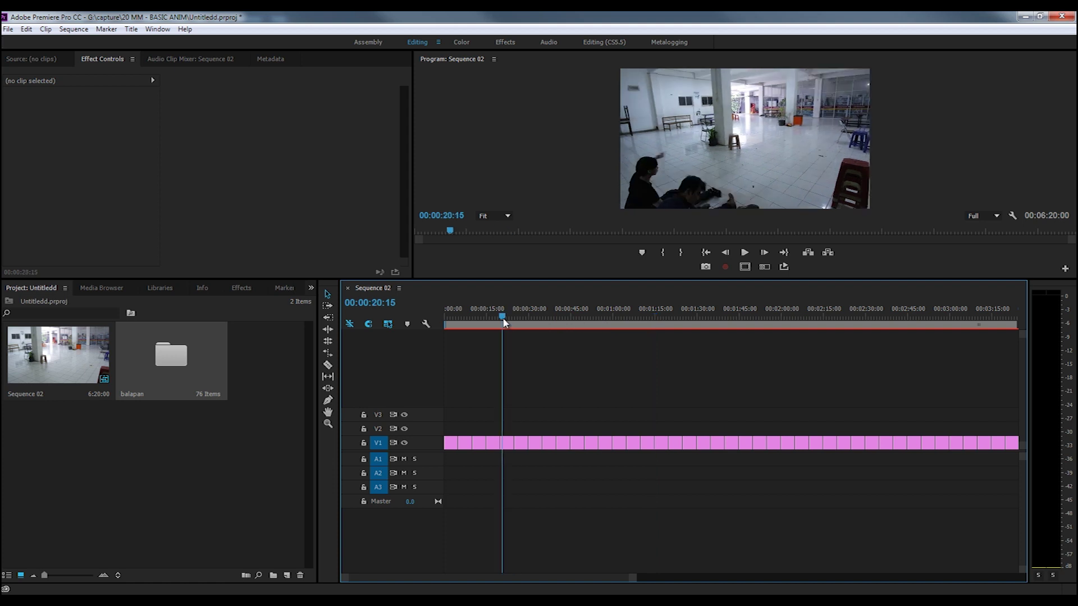
click(742, 254)
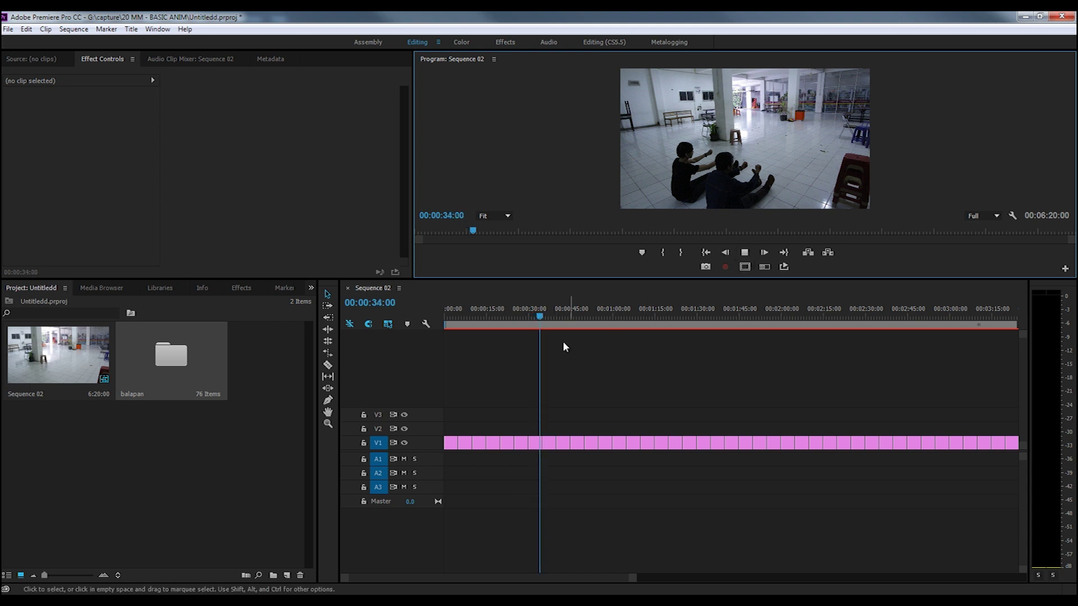
click(545, 317)
drag(545, 319, 552, 318)
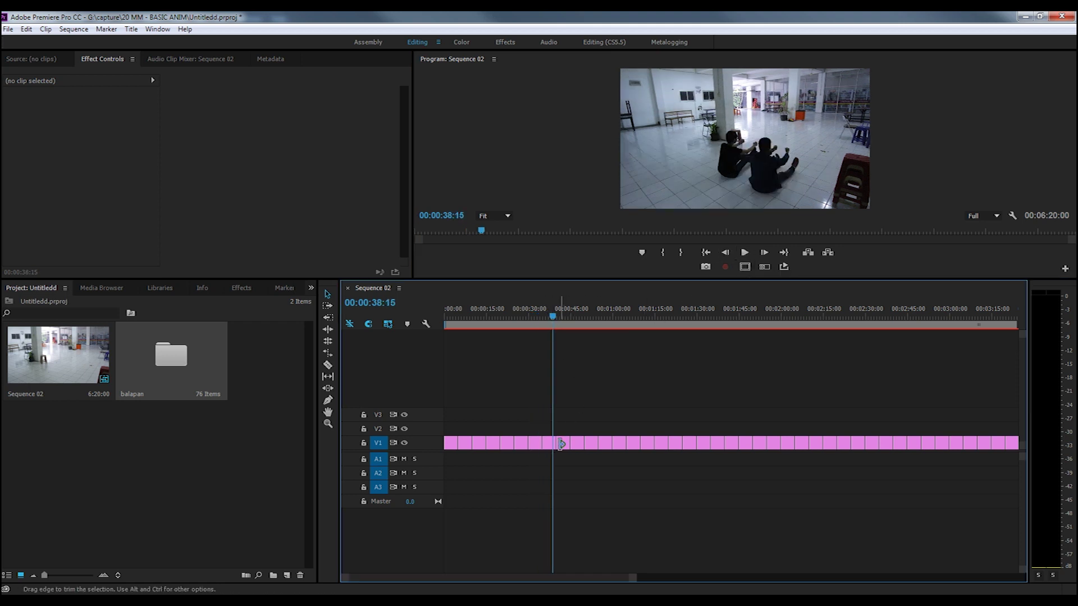
- Try shortening individual photos on V1 near the playhead by trimming their edges, and undo the trims
drag(550, 443, 584, 443)
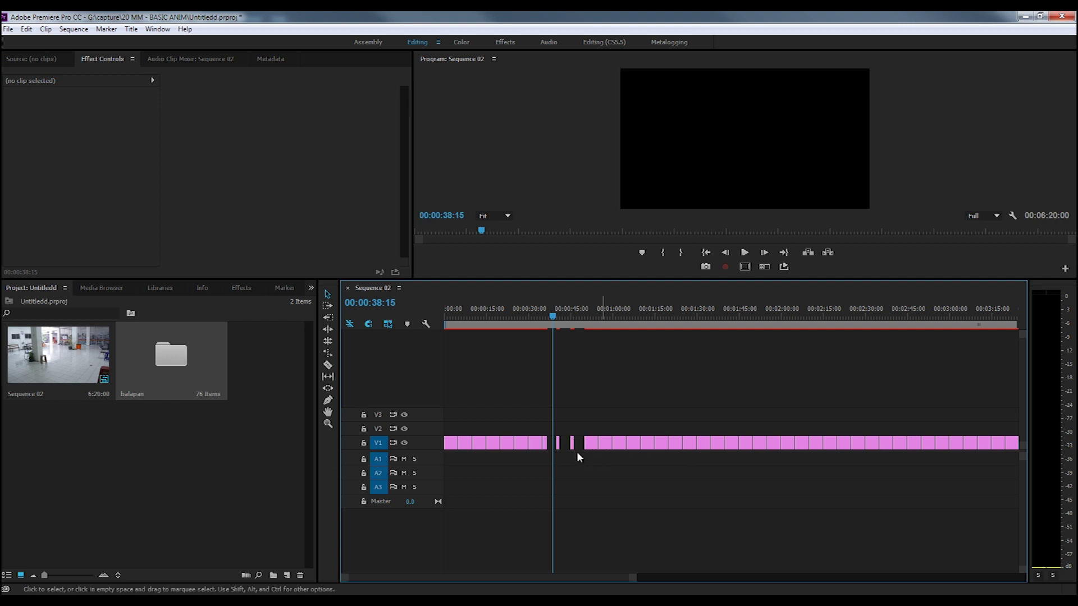
click(595, 317)
key(ctrl+z)
key(ctrl+z)
key(ctrl+z)
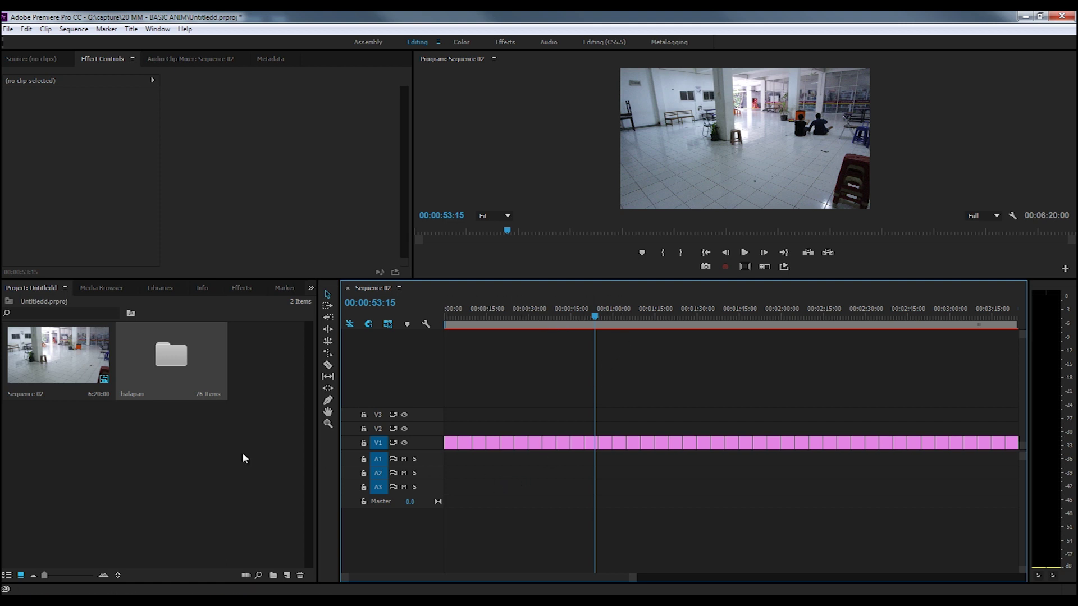
- Set the Still Image Default Duration to 5 frames in the general preferences
click(210, 477)
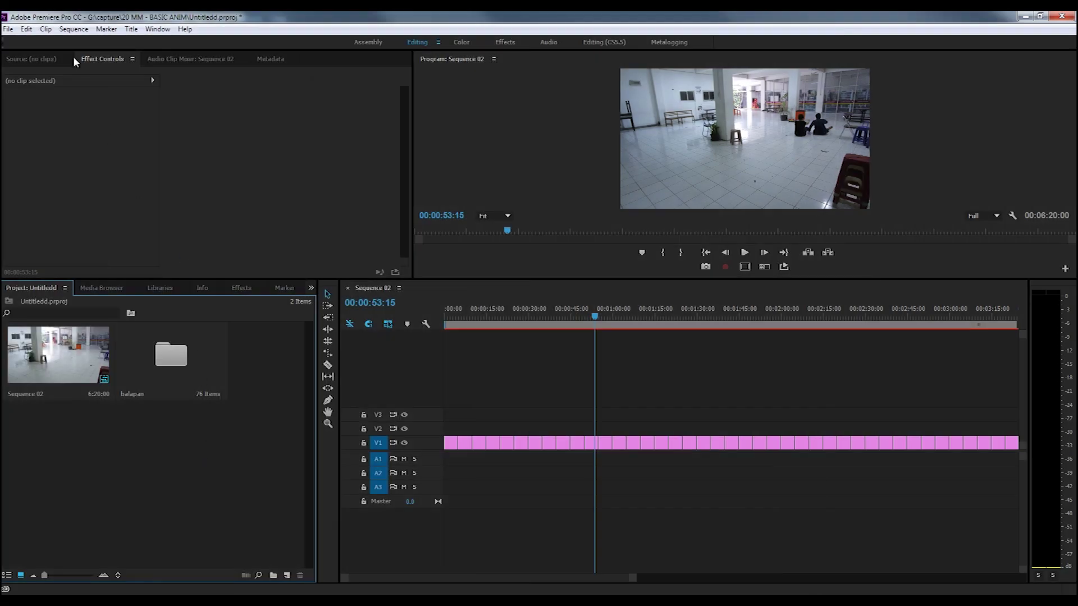
click(26, 29)
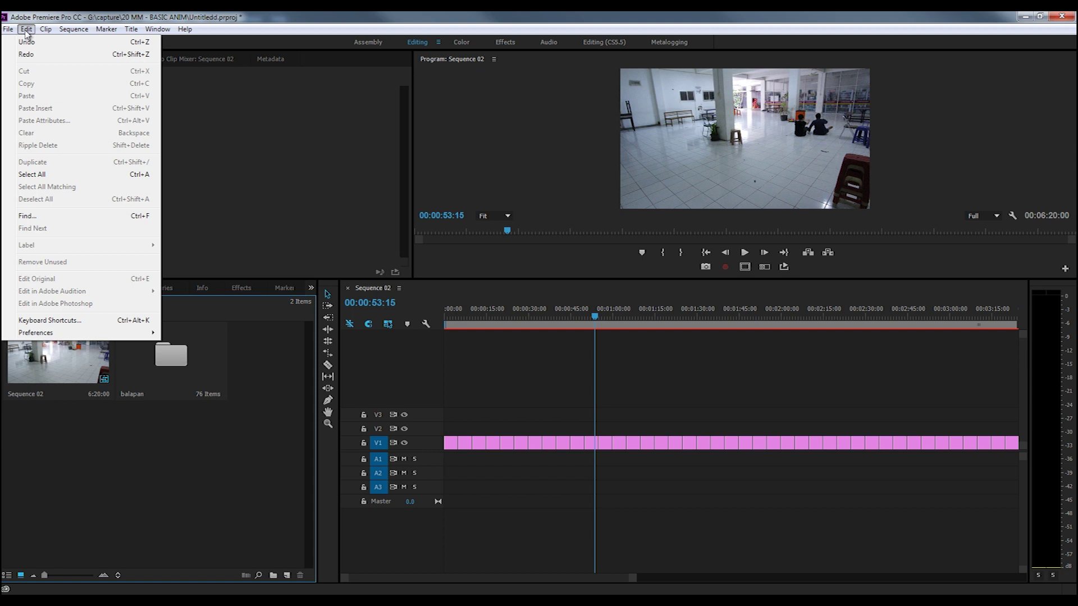
mouse_move(53, 337)
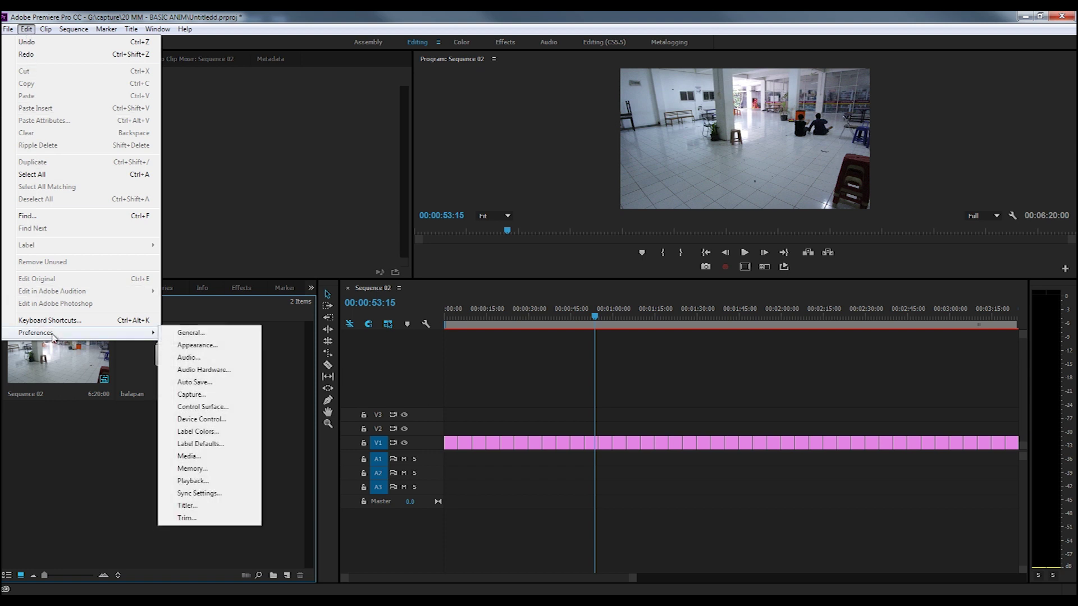
click(190, 333)
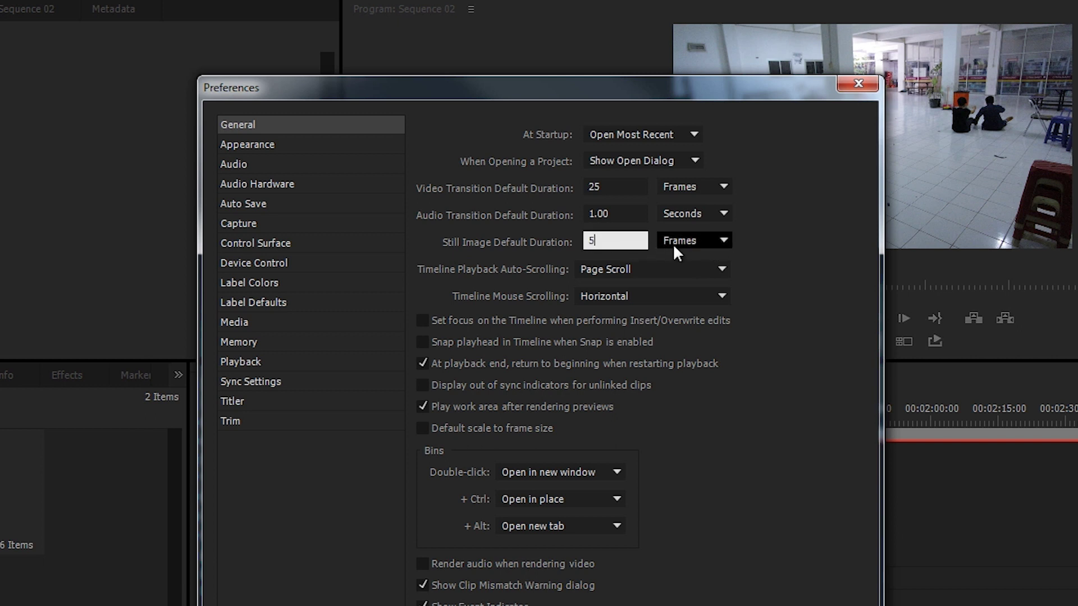
drag(627, 240, 563, 238)
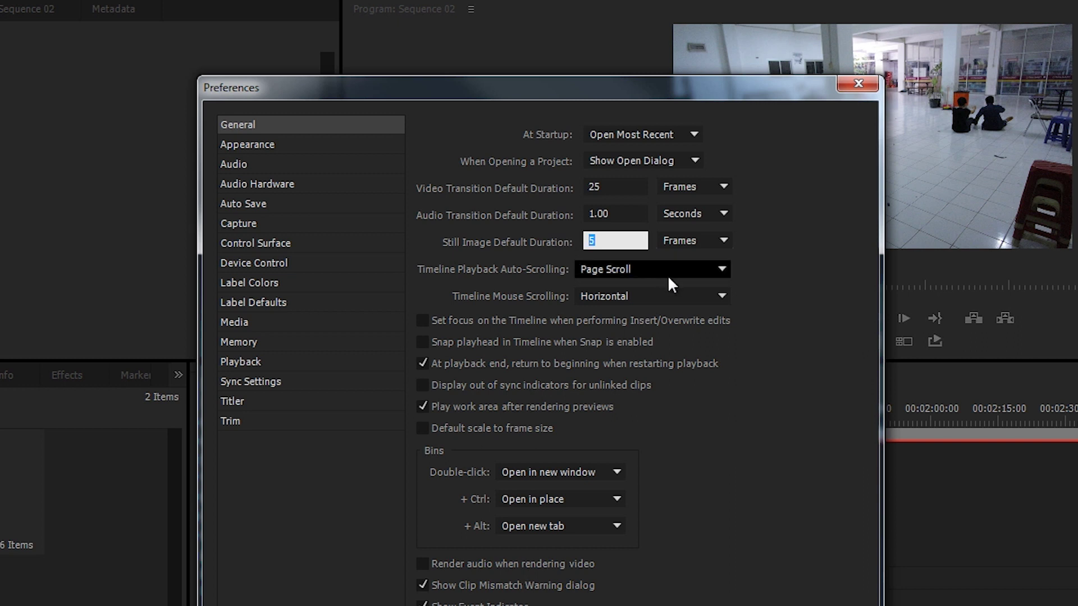
click(773, 282)
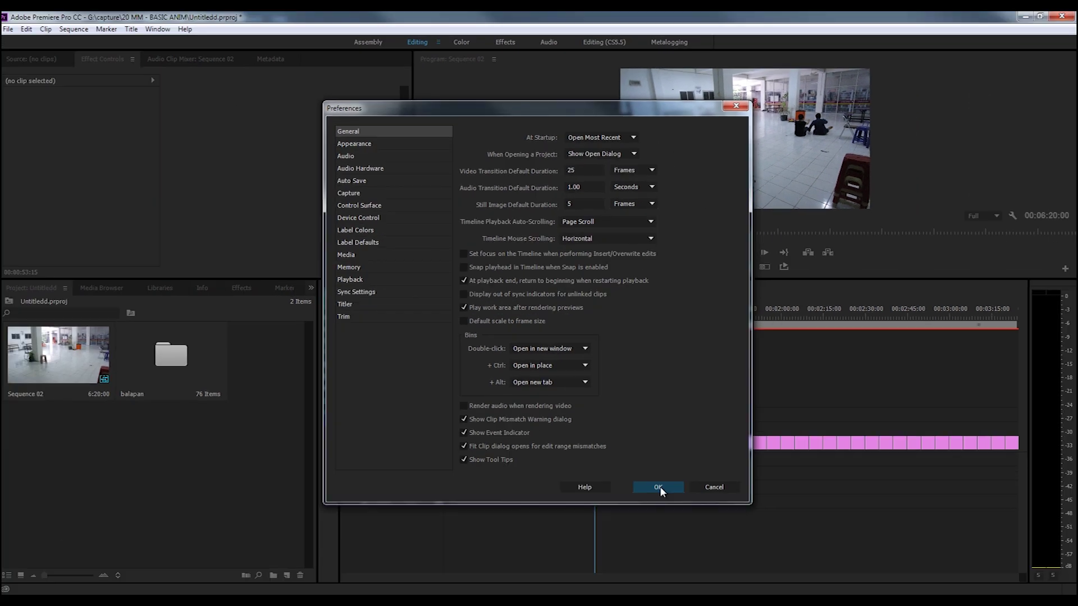
click(660, 486)
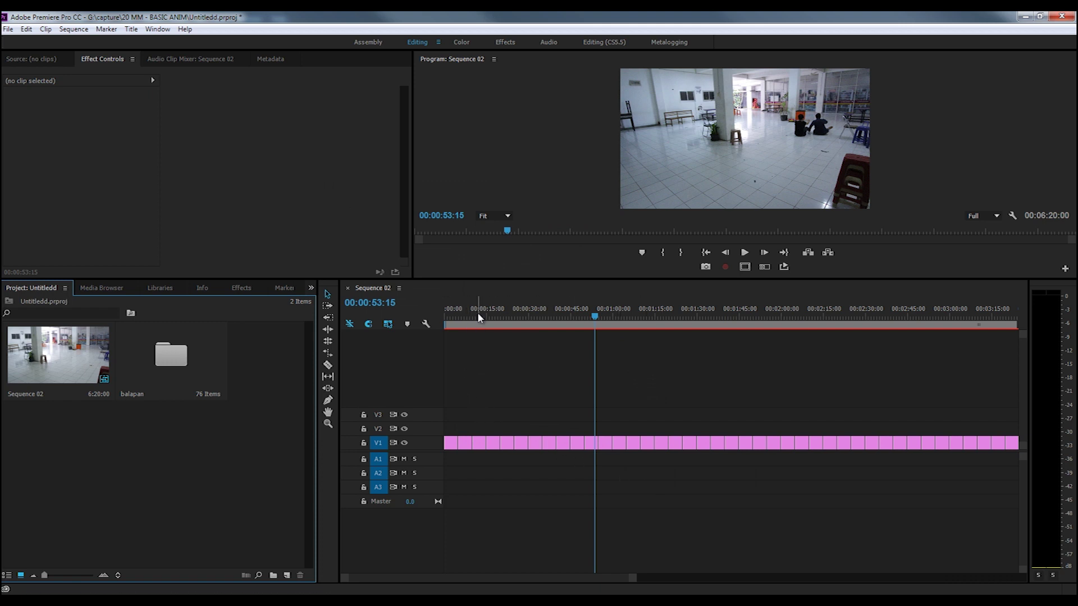
- Delete the balapan bin from the project together with its clips in Sequence 02
click(507, 315)
drag(508, 314, 572, 314)
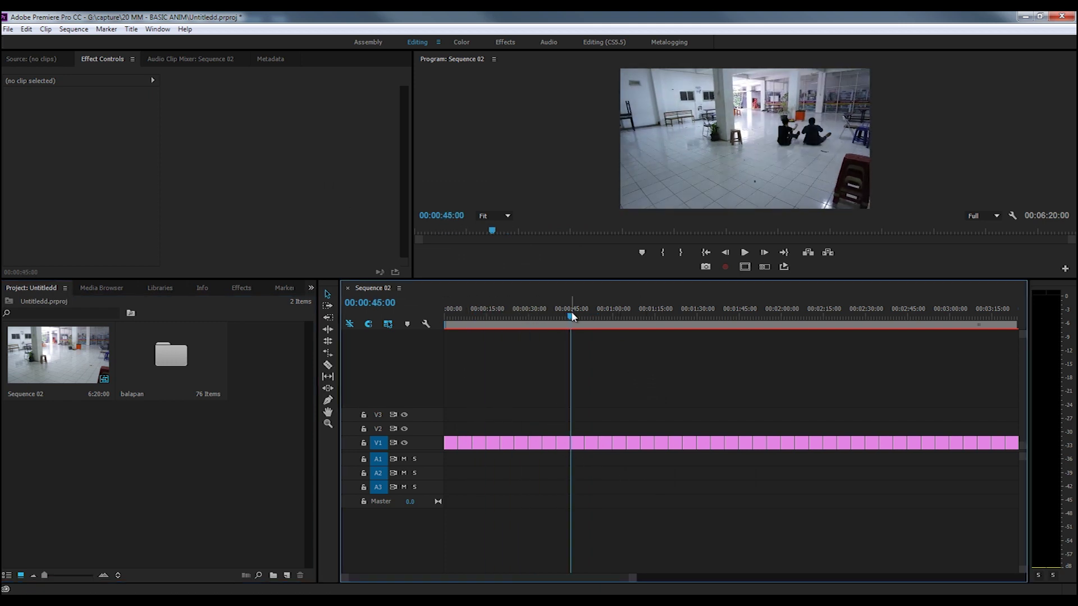
click(249, 415)
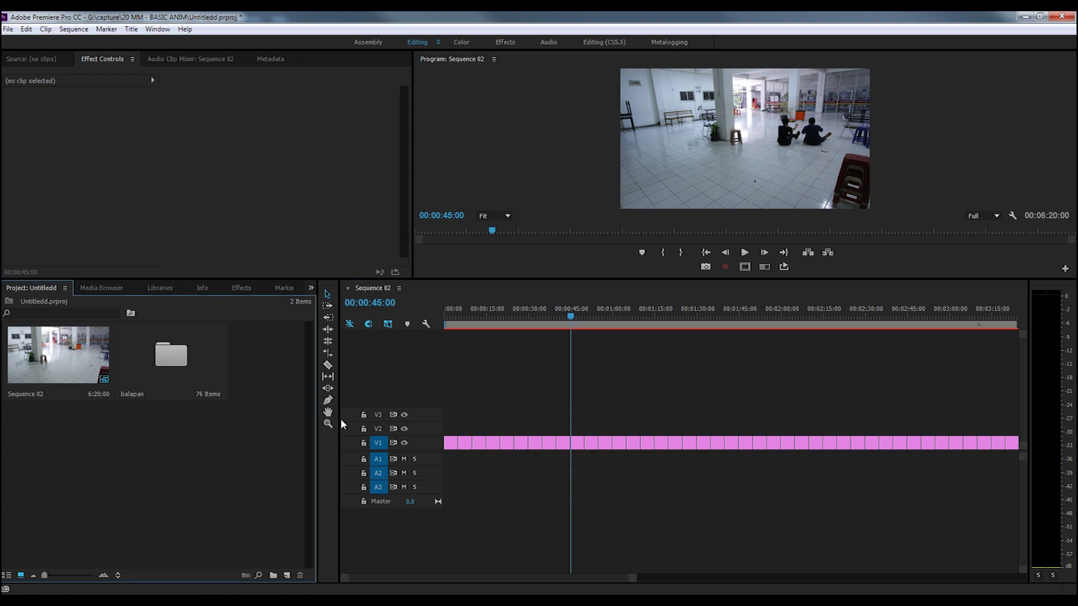
click(174, 358)
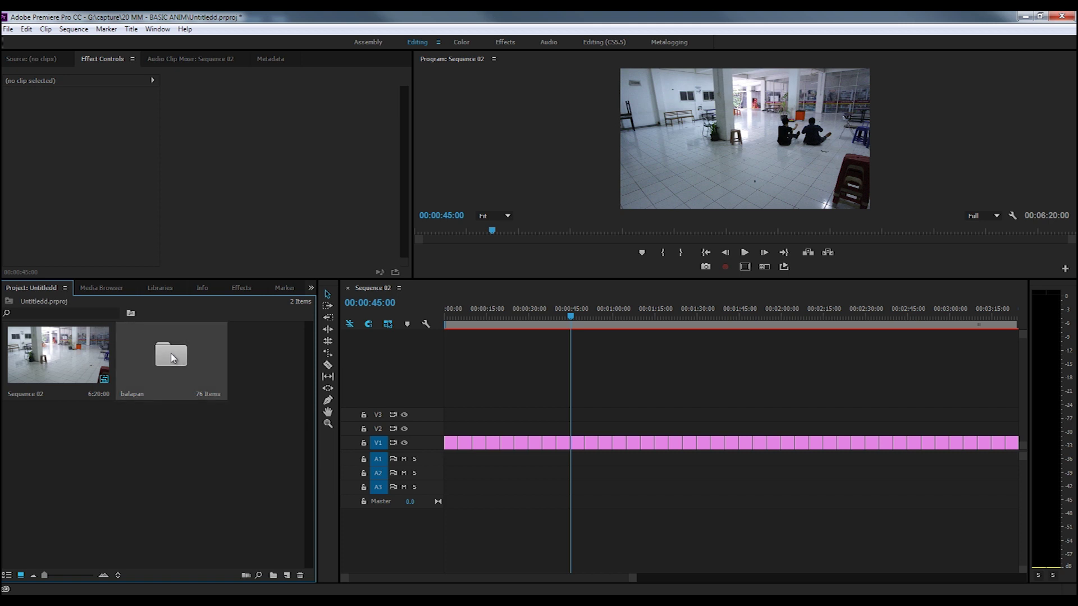
key(Delete)
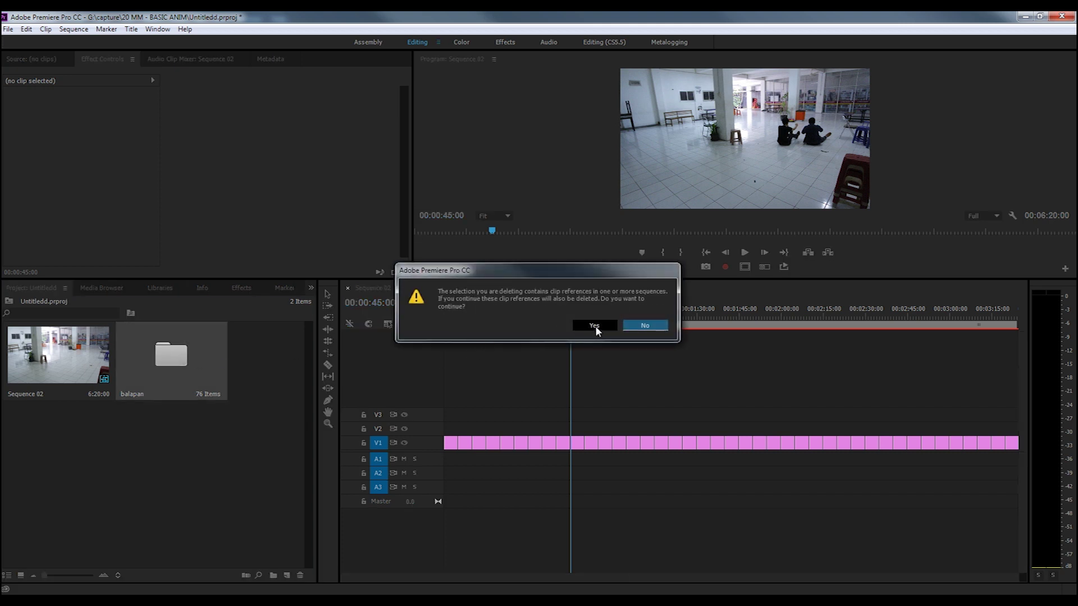
click(595, 326)
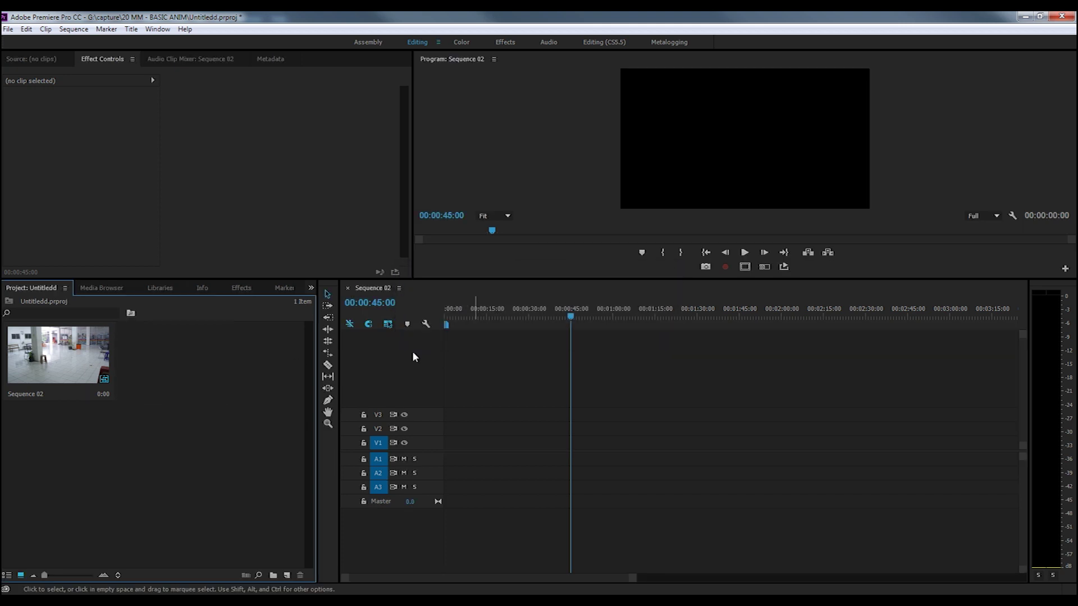
- Import the inner balapan photo folder into the project again as a folder
click(8, 29)
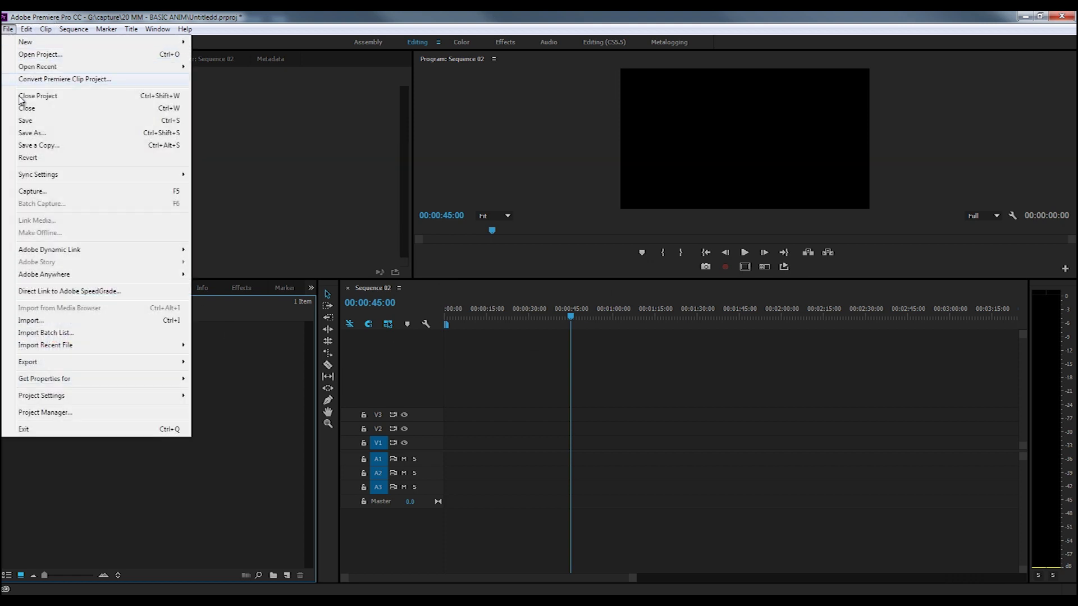
click(47, 321)
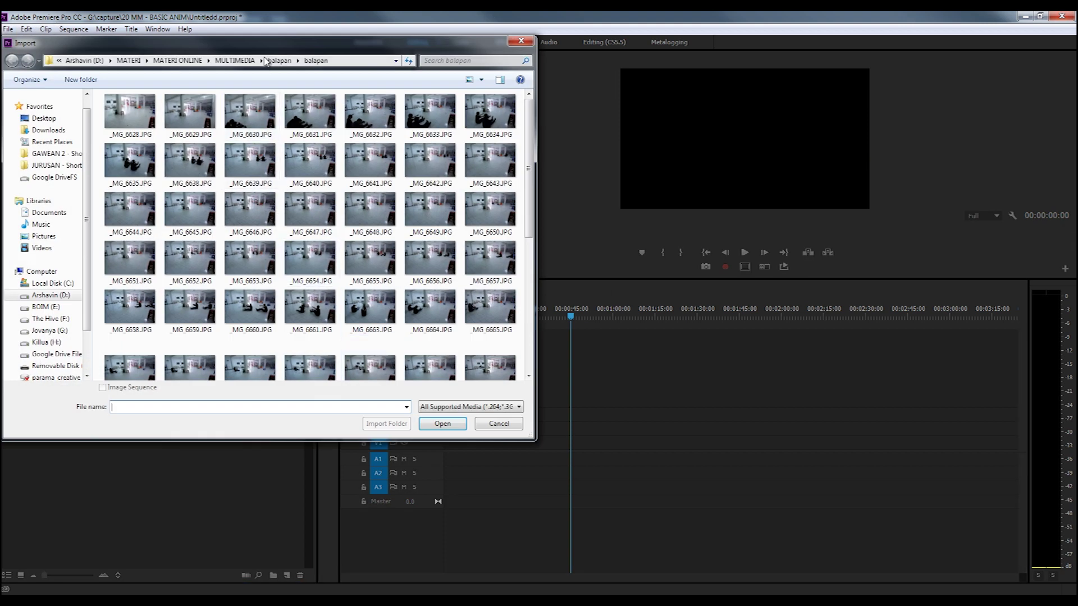
click(280, 61)
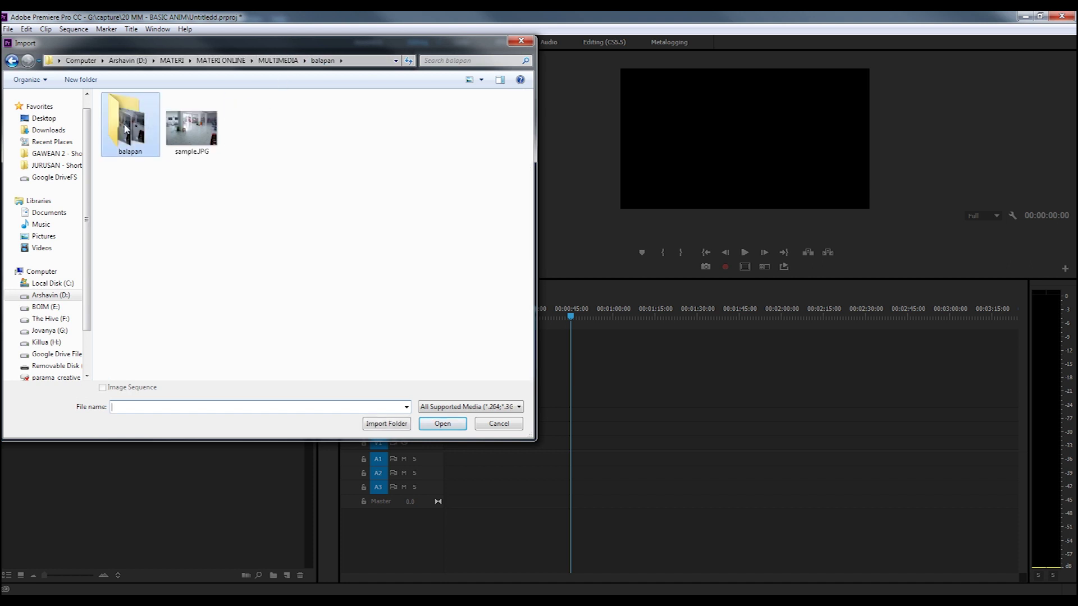
click(380, 426)
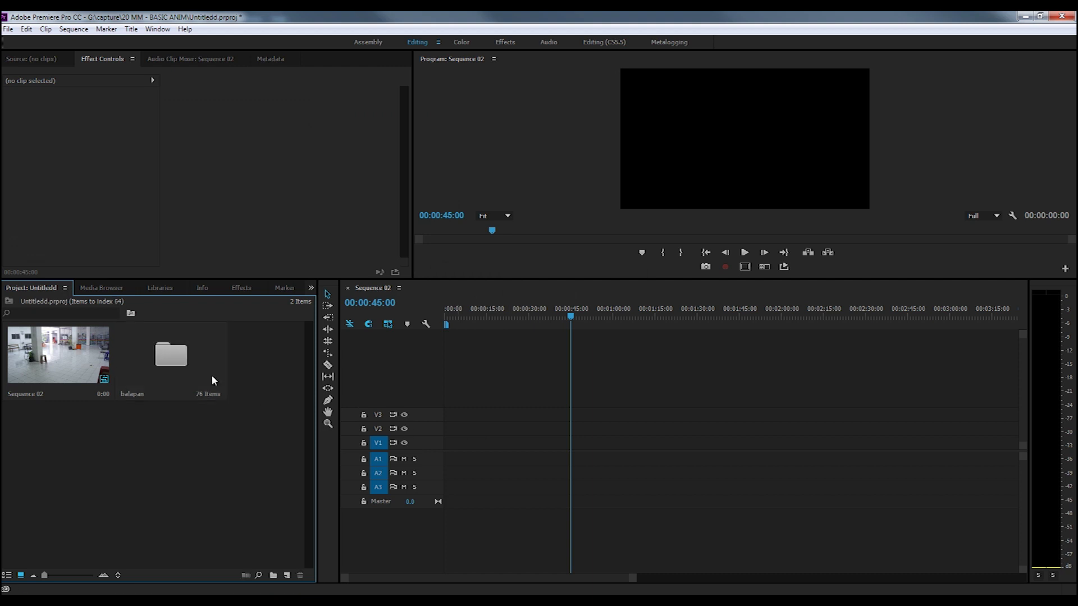
- Place all photos of the reimported balapan bin on track V1 at the start of Sequence 02
drag(176, 359, 456, 447)
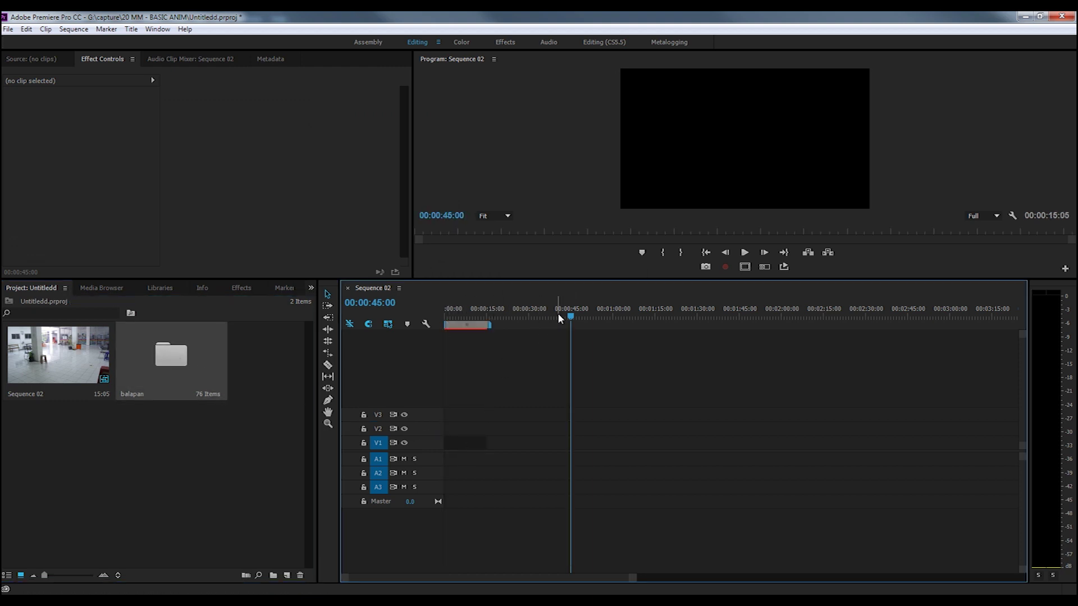
drag(557, 312, 454, 312)
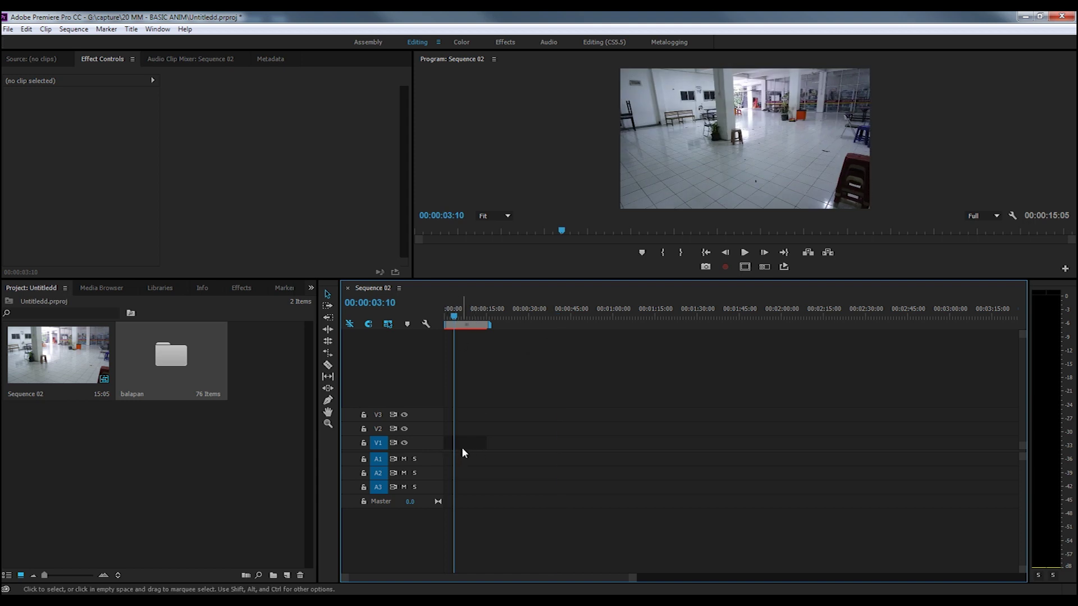
key(equal)
key(equal)
key(equal)
key(equal)
key(equal)
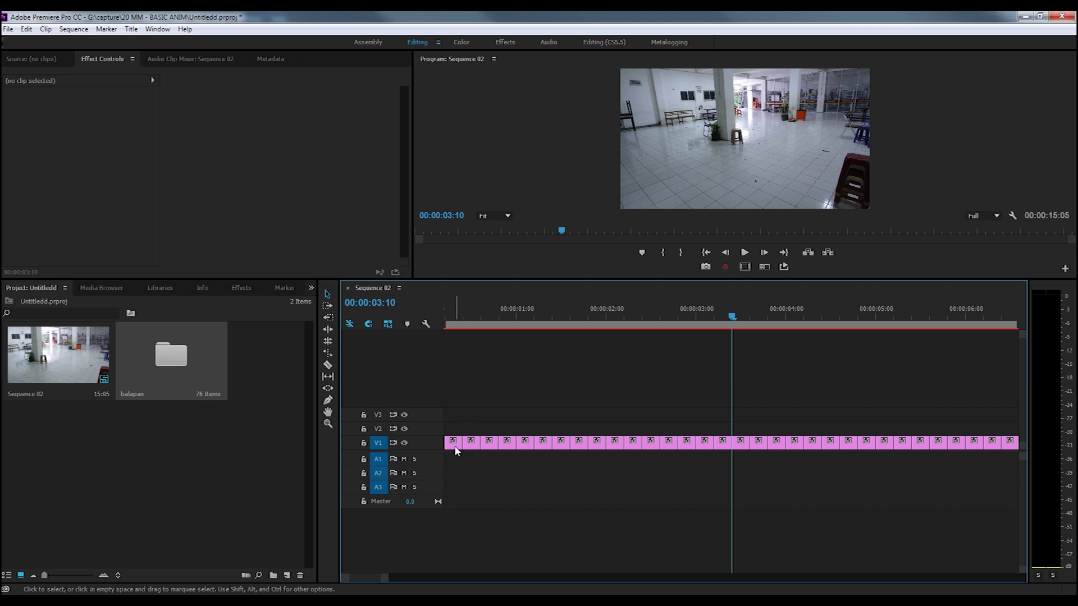
- Play the sequence from its beginning in the maximized Program monitor, stop it and restore the normal layout
click(455, 448)
drag(456, 317, 419, 319)
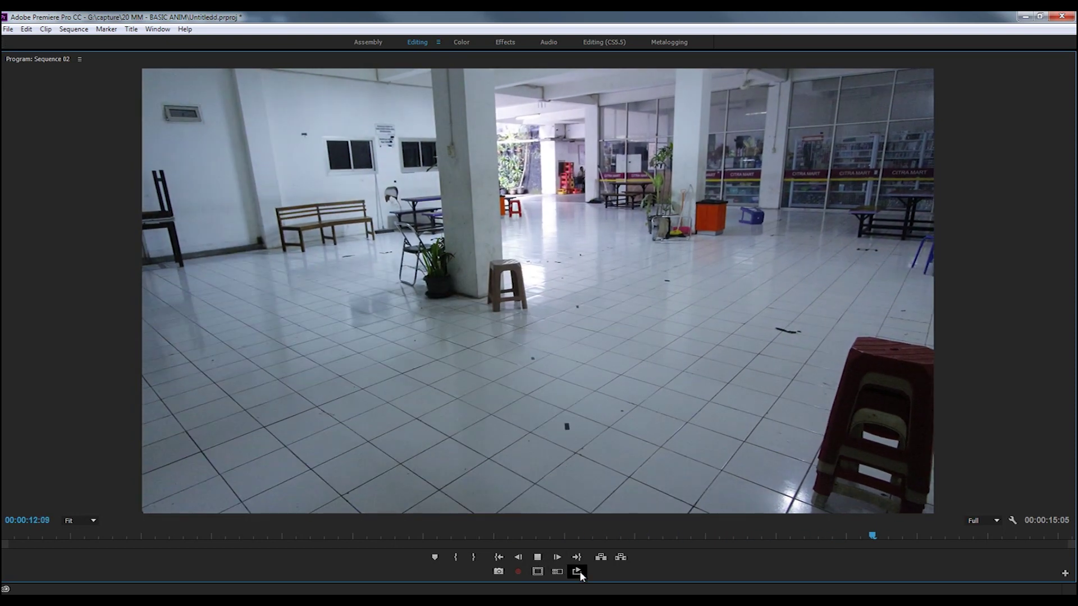
click(538, 558)
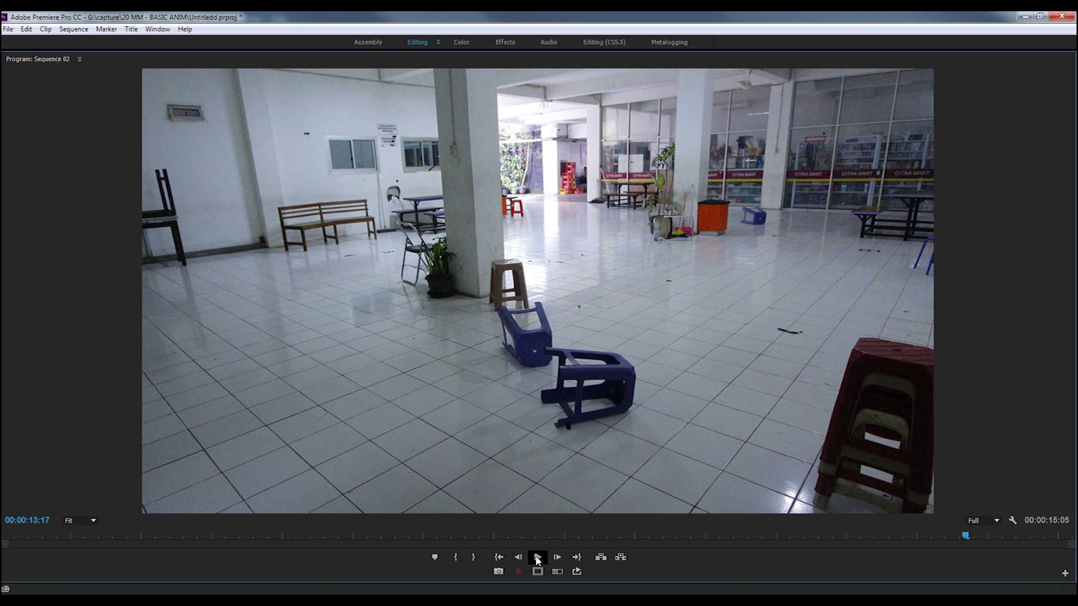
key(grave)
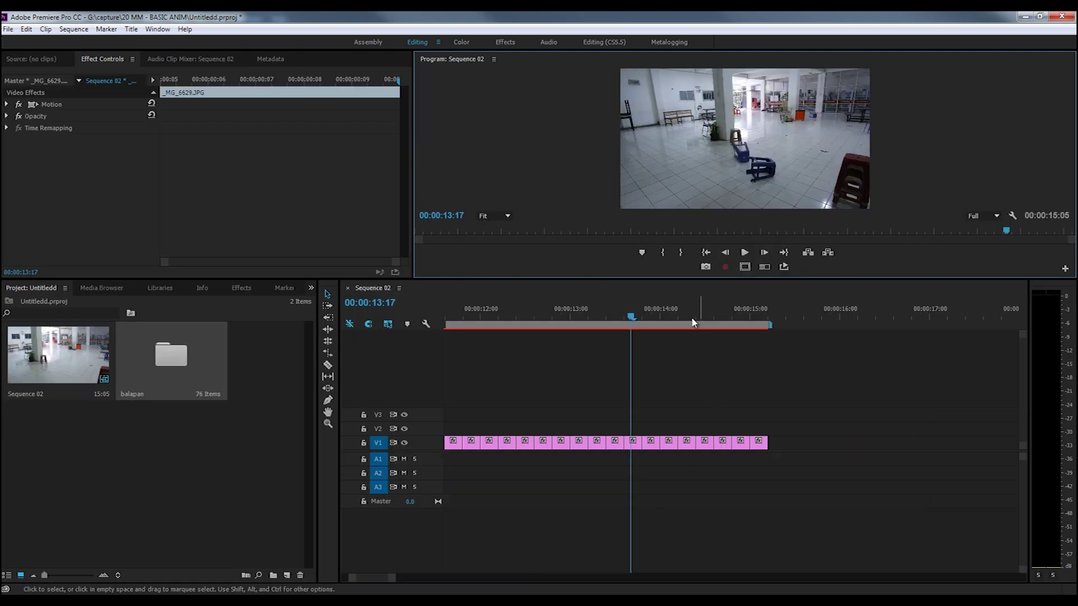
- Scrub through the sequence and view its full length to review the new photo timing
drag(631, 321, 537, 316)
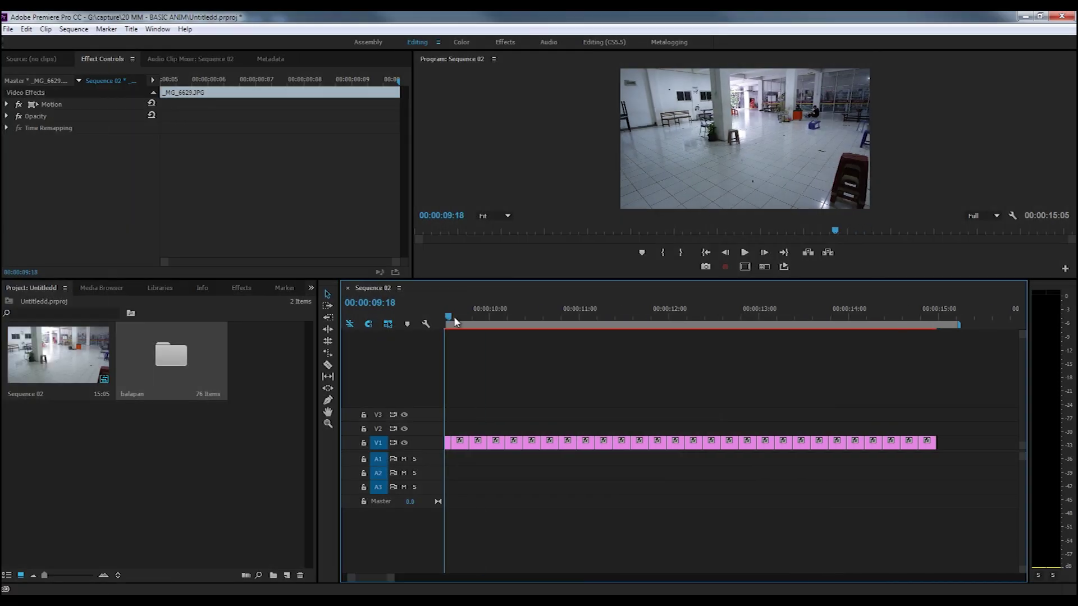
drag(454, 316, 644, 318)
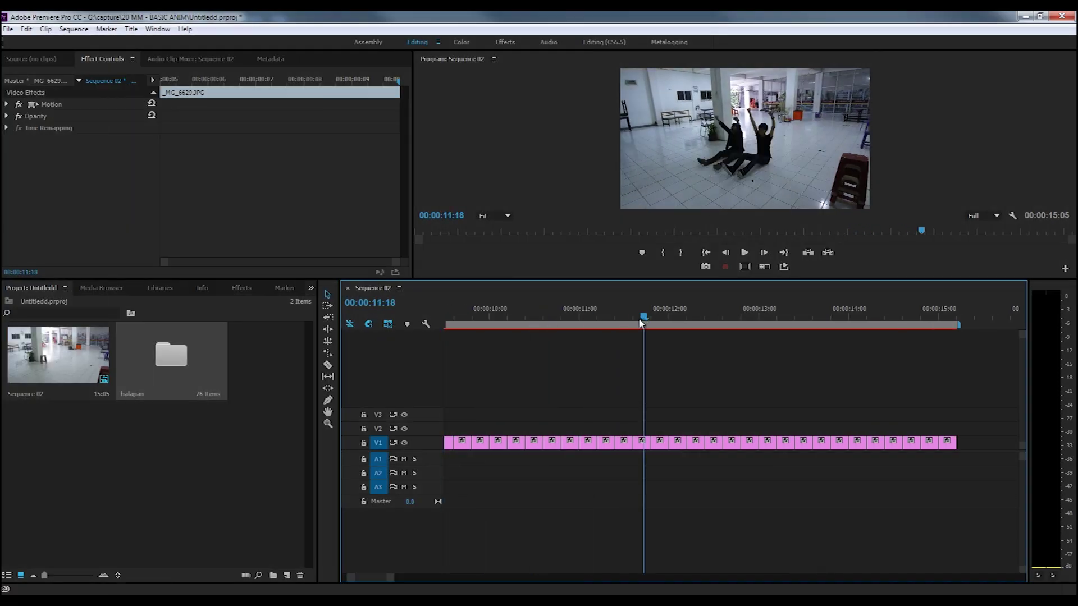
drag(663, 428, 751, 472)
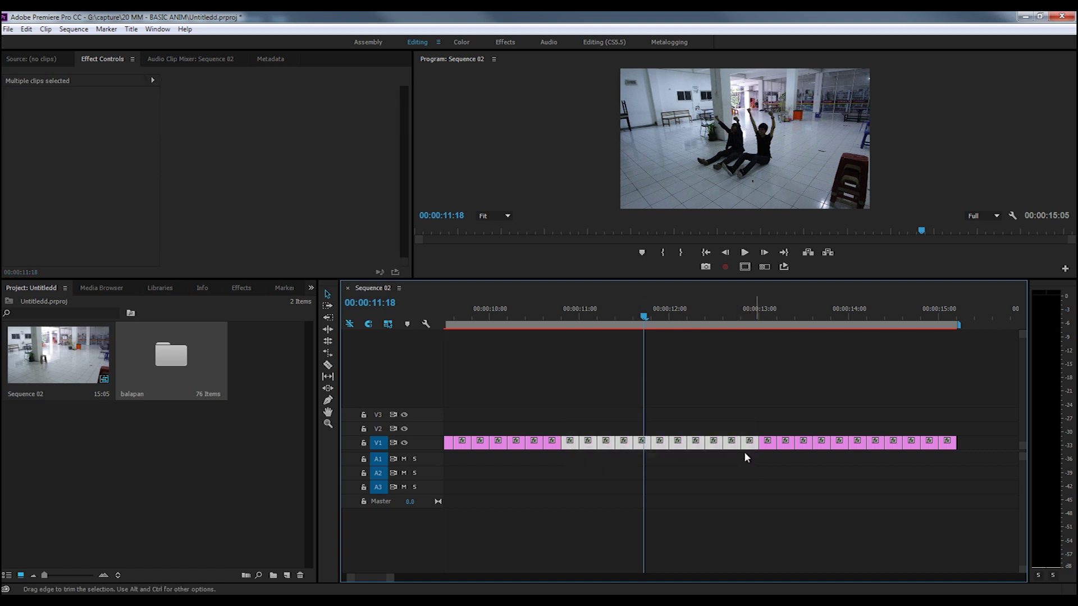
scroll(358, 578, up, 10)
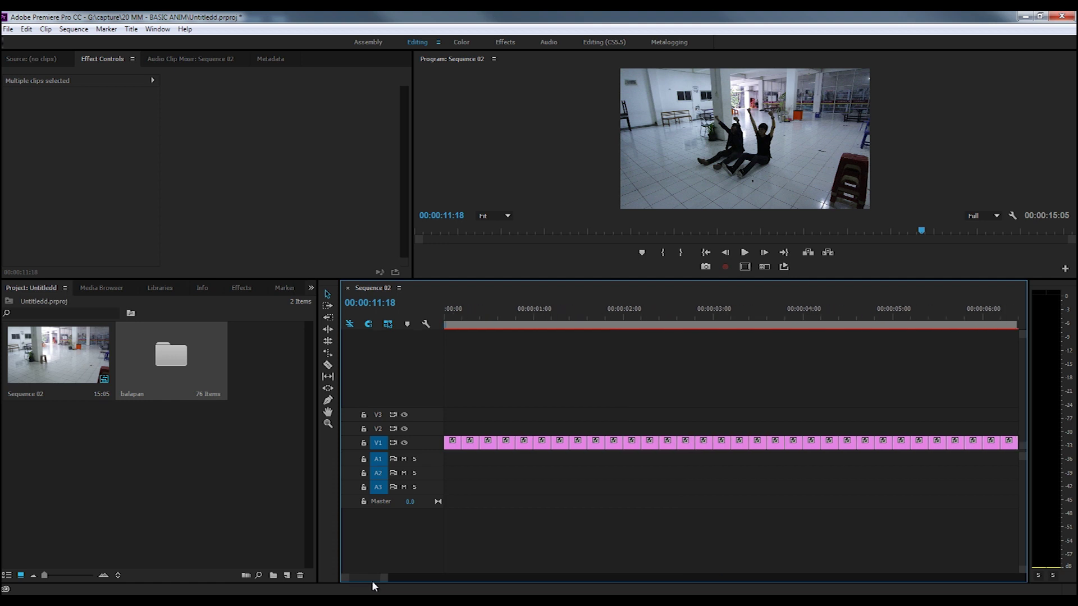
drag(384, 585, 466, 580)
click(562, 398)
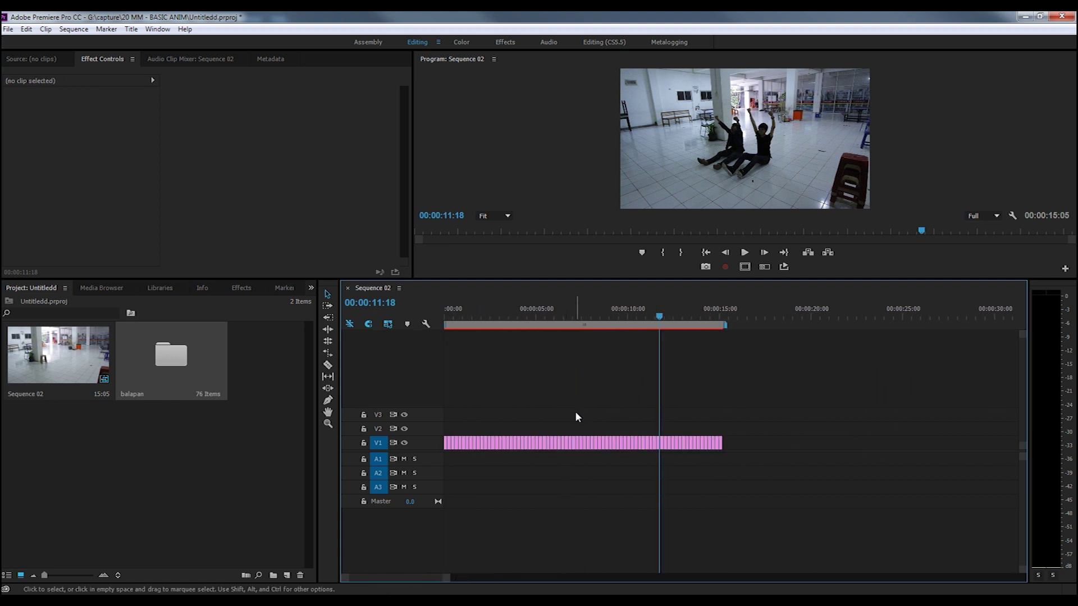
drag(636, 303, 568, 310)
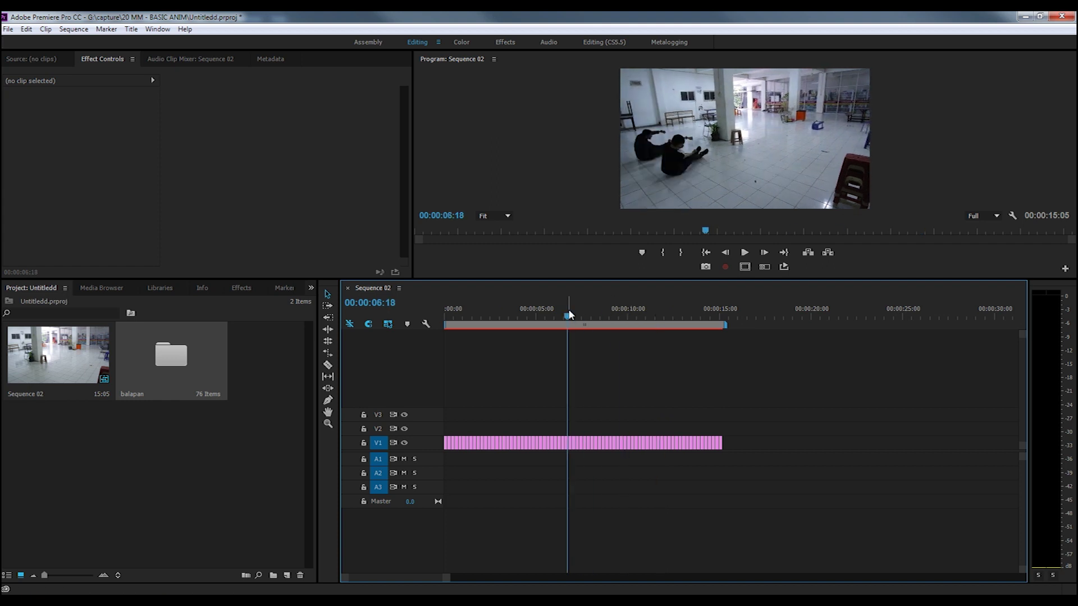
- Try trimming the photos just after 00:00:06:18 on V1, and undo the trims
key(equal)
key(equal)
key(equal)
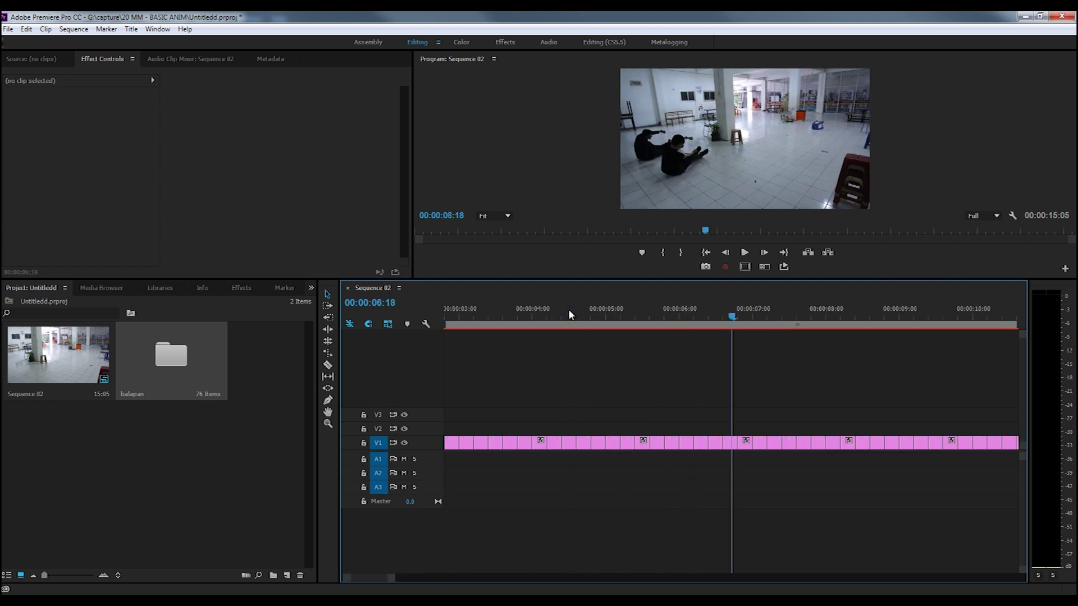
mouse_move(740, 441)
mouse_down()
mouse_move(723, 437)
mouse_move(752, 441)
mouse_up()
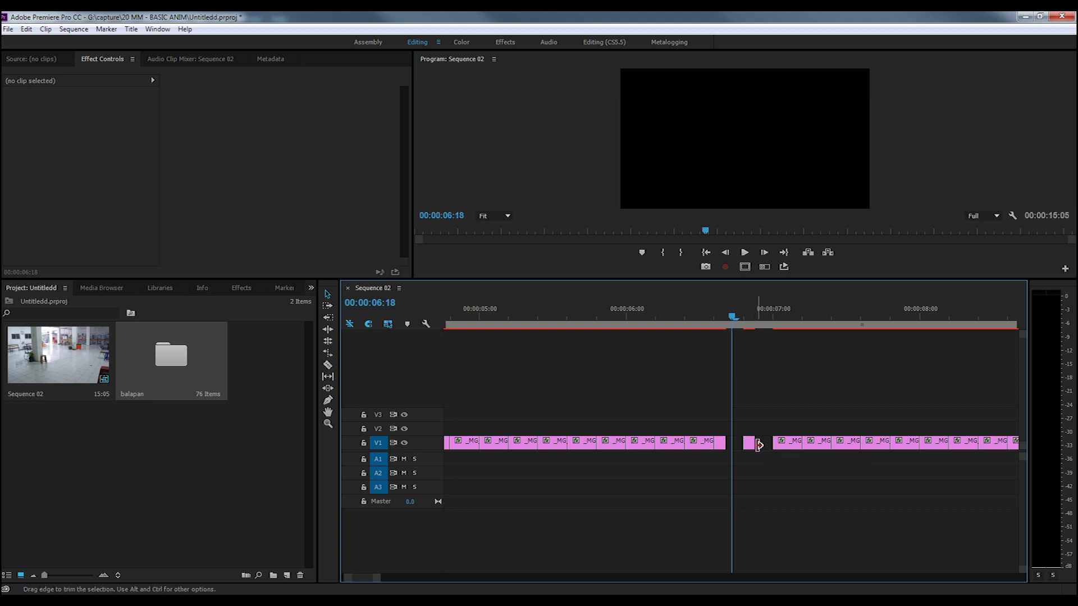
key(ctrl+z)
key(ctrl+z)
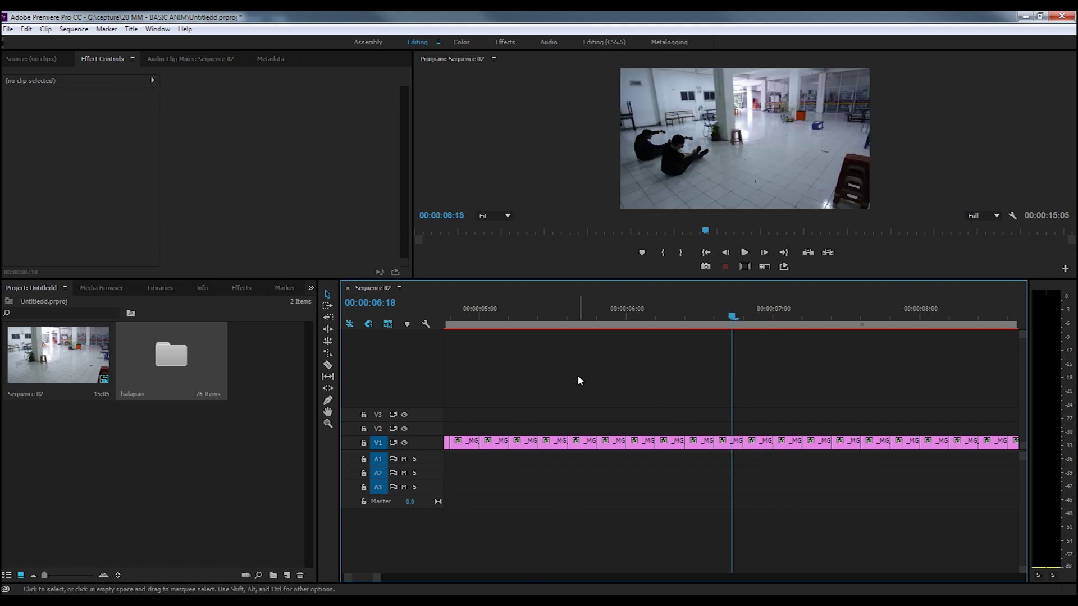
- Select the V1 edit points between about 00:00:04:20 and 00:00:07:20 with Ripple Edit, and move the playhead to 00:00:04:22
drag(733, 314, 863, 356)
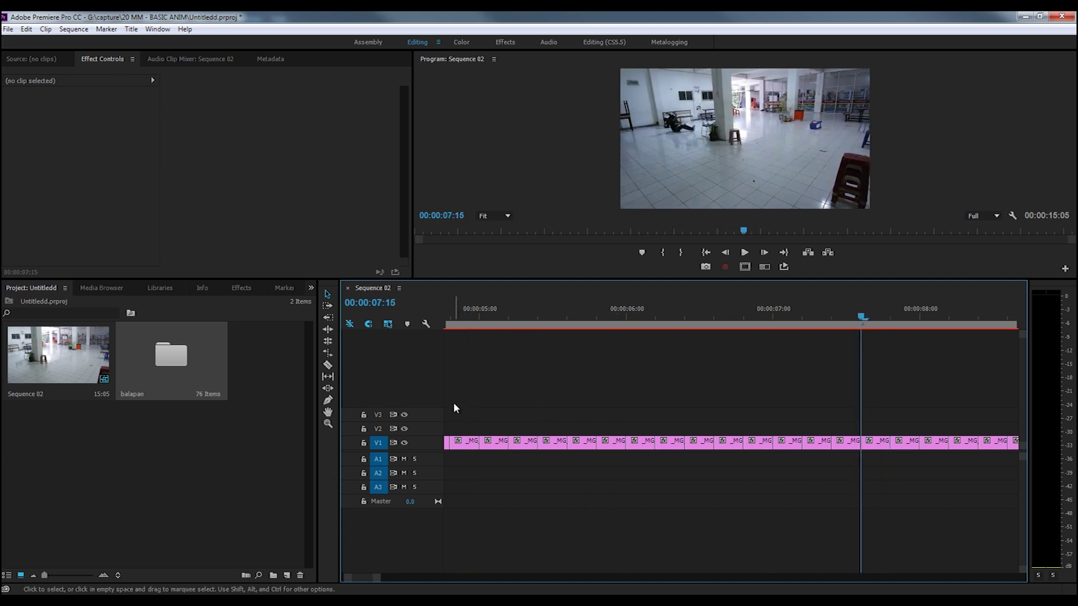
click(459, 443)
drag(463, 376, 910, 482)
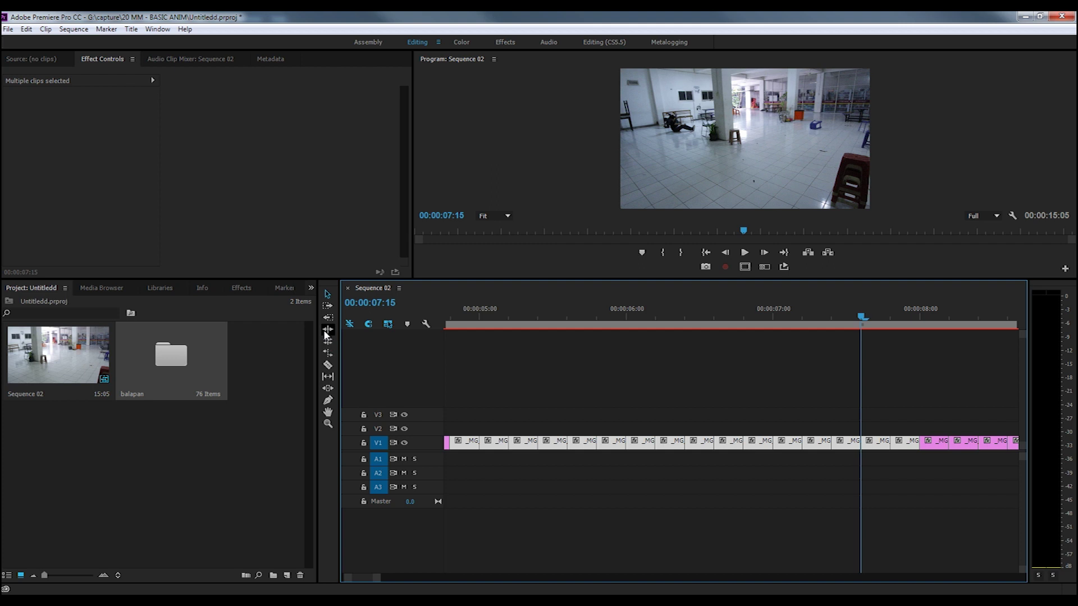
click(327, 331)
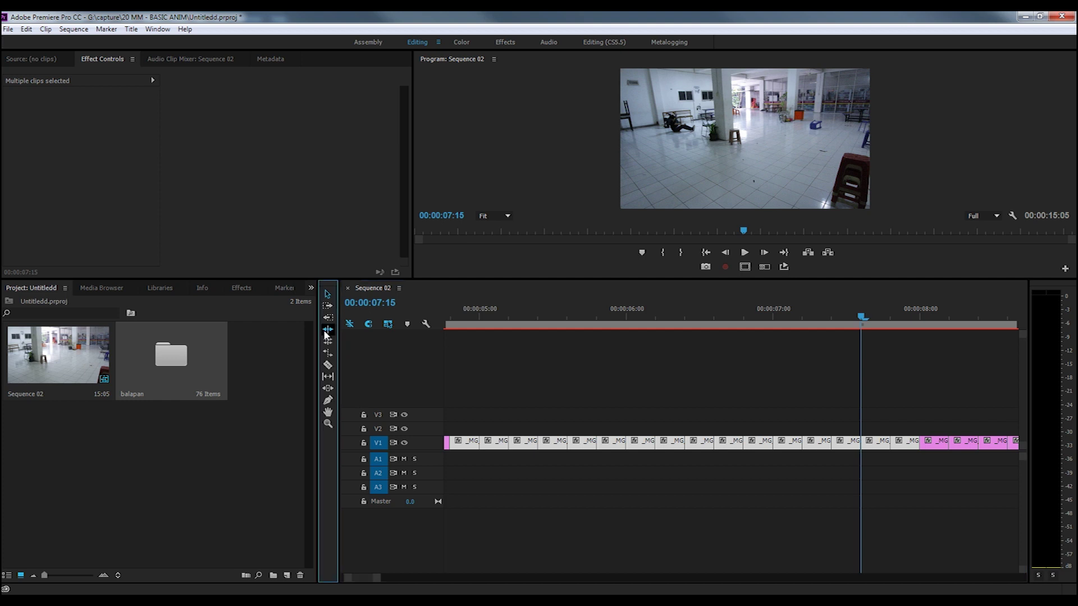
drag(448, 379, 903, 510)
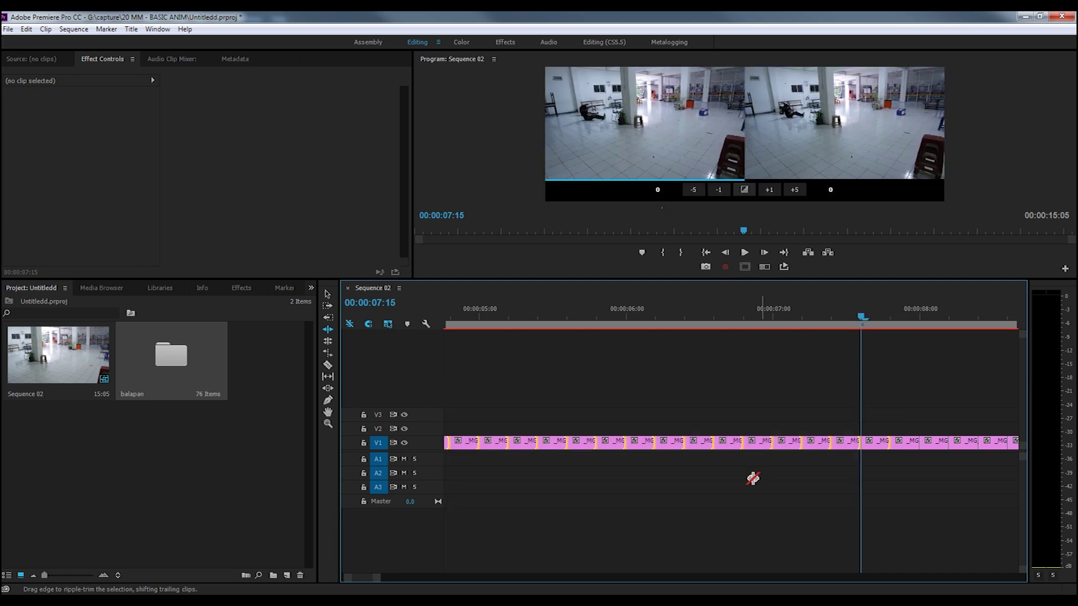
click(454, 318)
drag(453, 318, 463, 316)
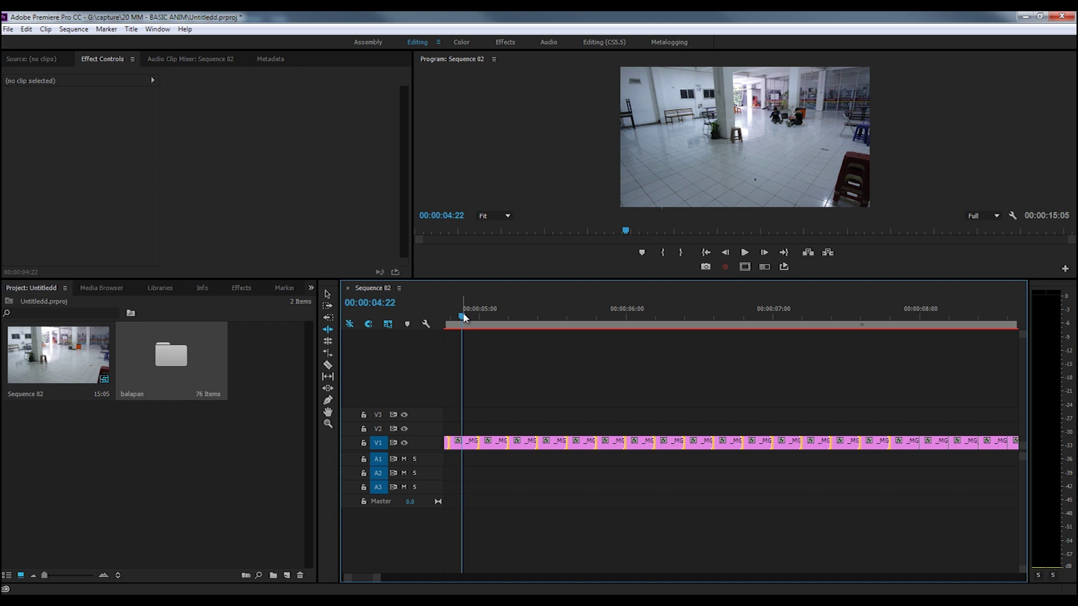
- Ripple-trim the selected photos shorter until Sequence 02 lasts 00:00:13:23, and undo a further trial lengthening
drag(477, 444, 458, 441)
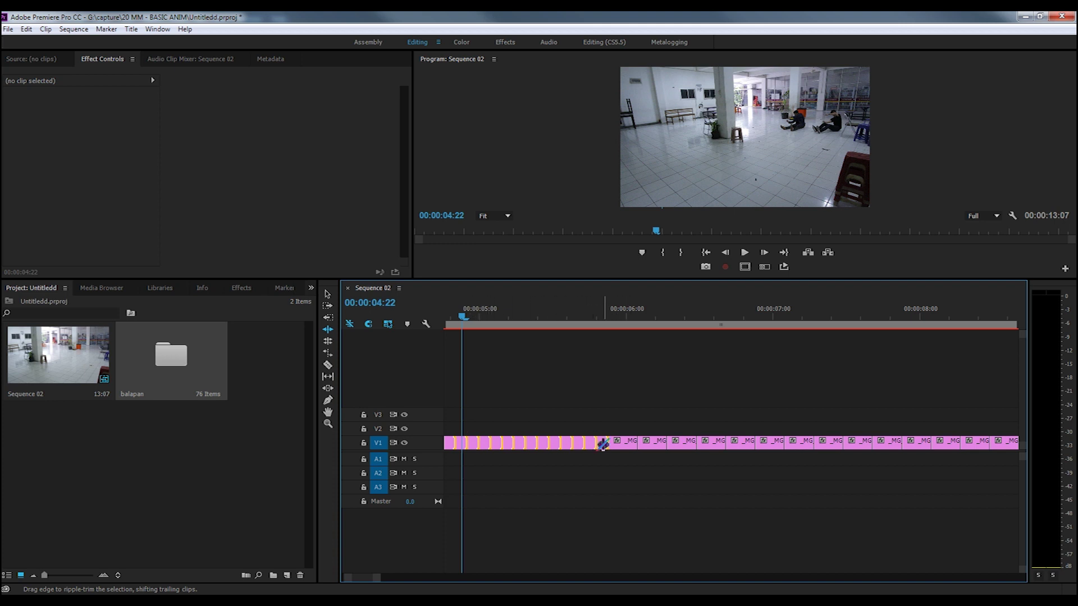
drag(465, 442, 470, 440)
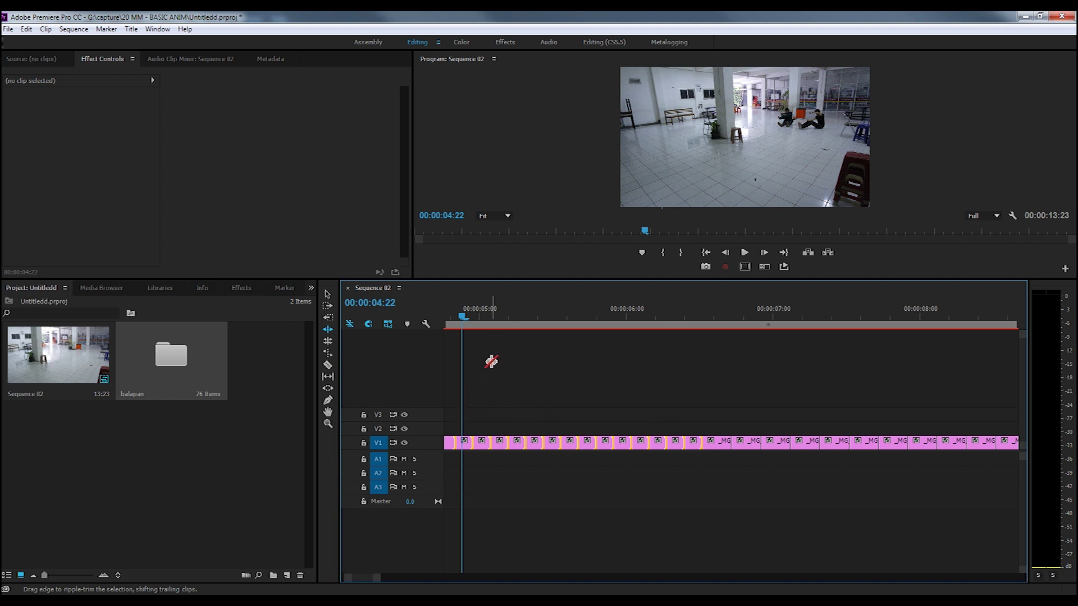
drag(701, 441, 755, 441)
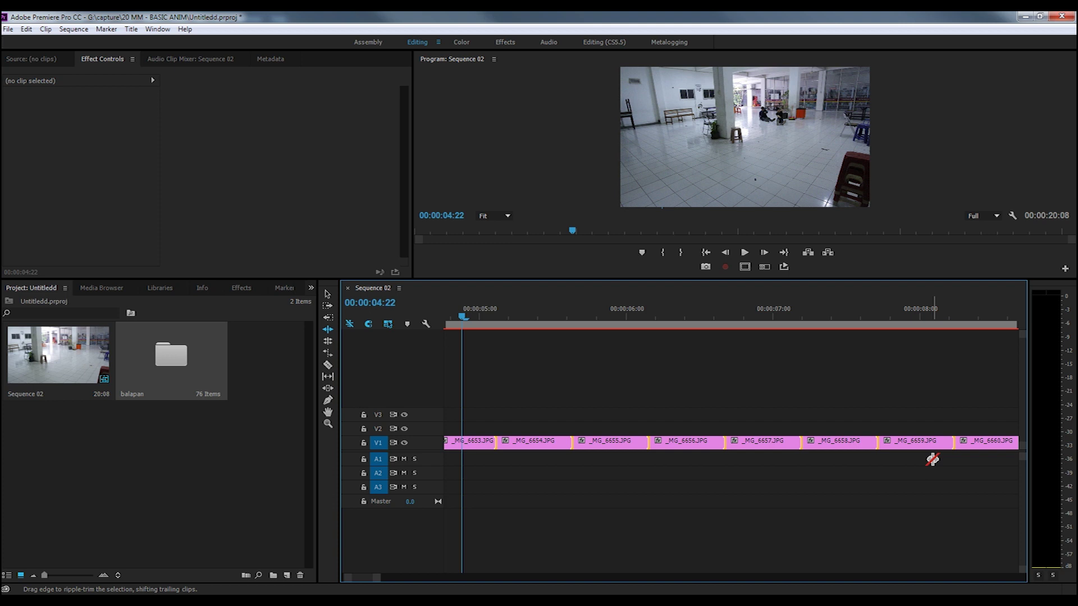
key(ctrl+z)
- Play Sequence 02 from 00:00:03:06 to review the faster photos, stop it and scrub to 00:00:10:02
drag(461, 316, 427, 316)
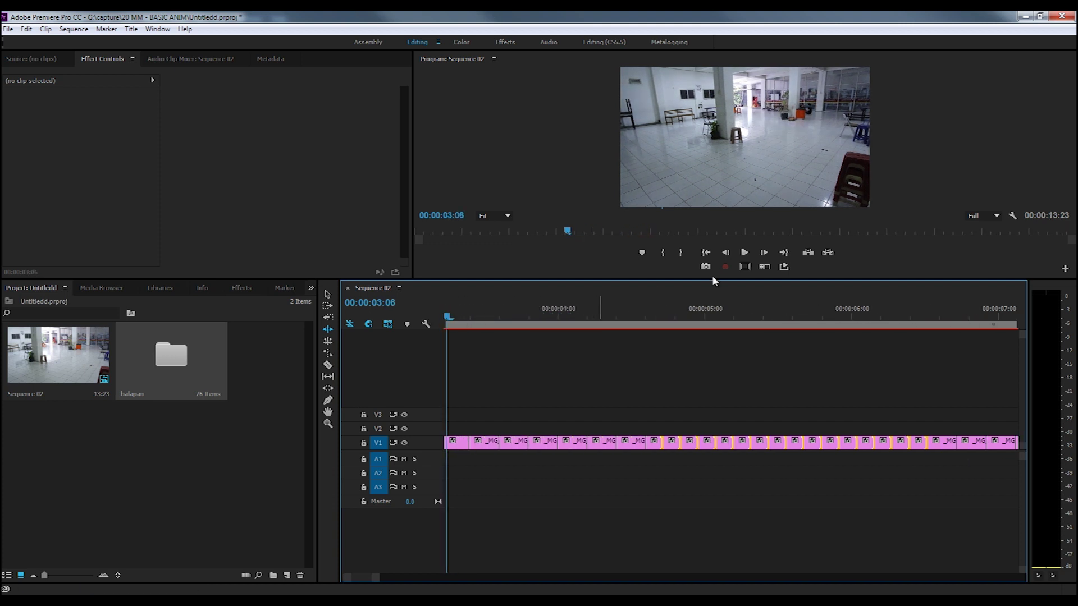
click(744, 254)
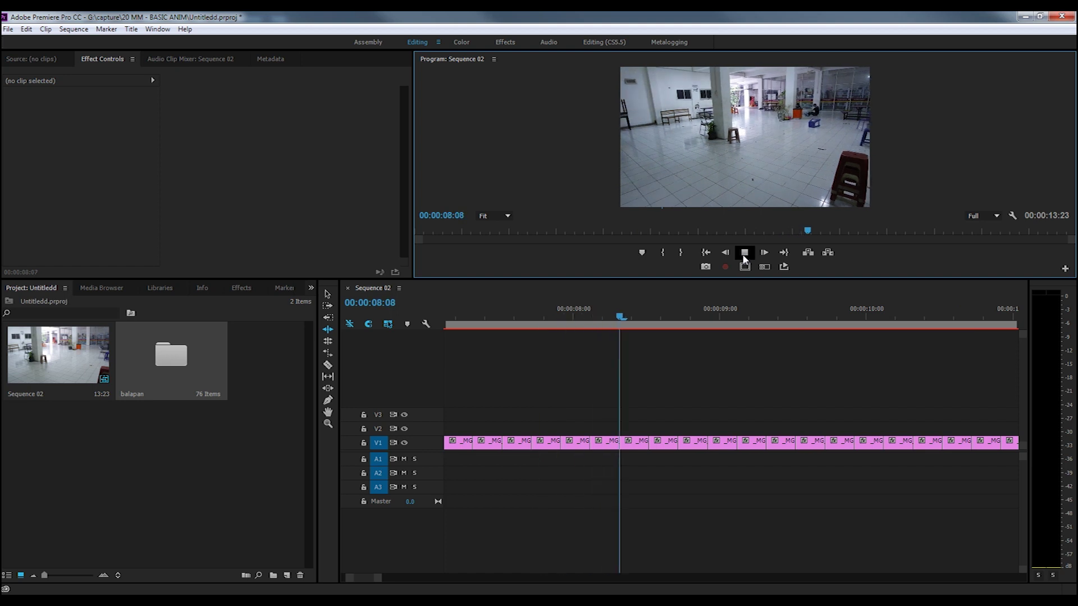
click(745, 254)
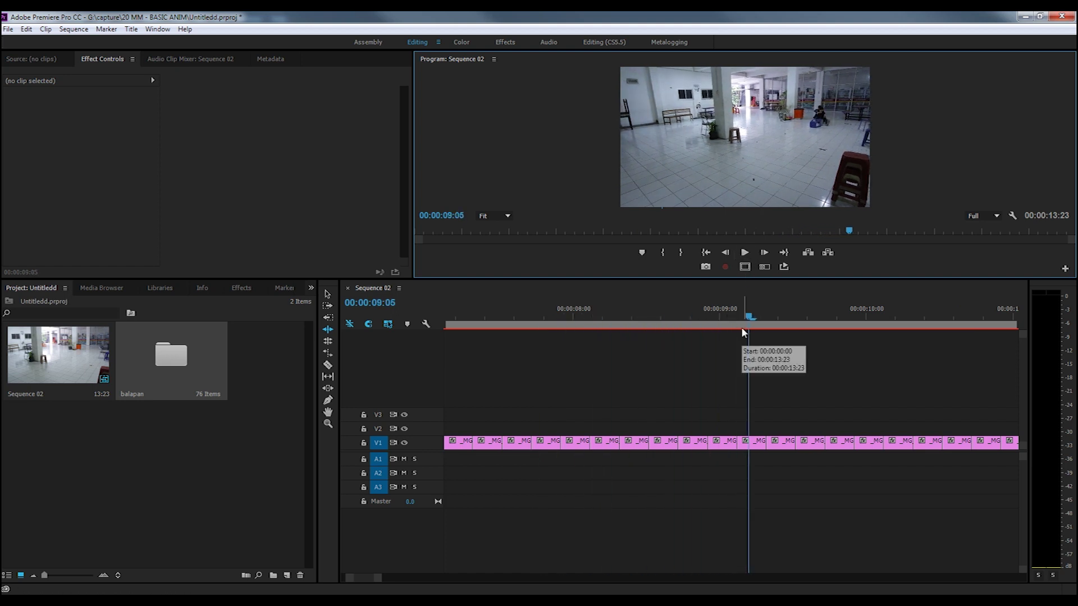
drag(691, 309, 875, 292)
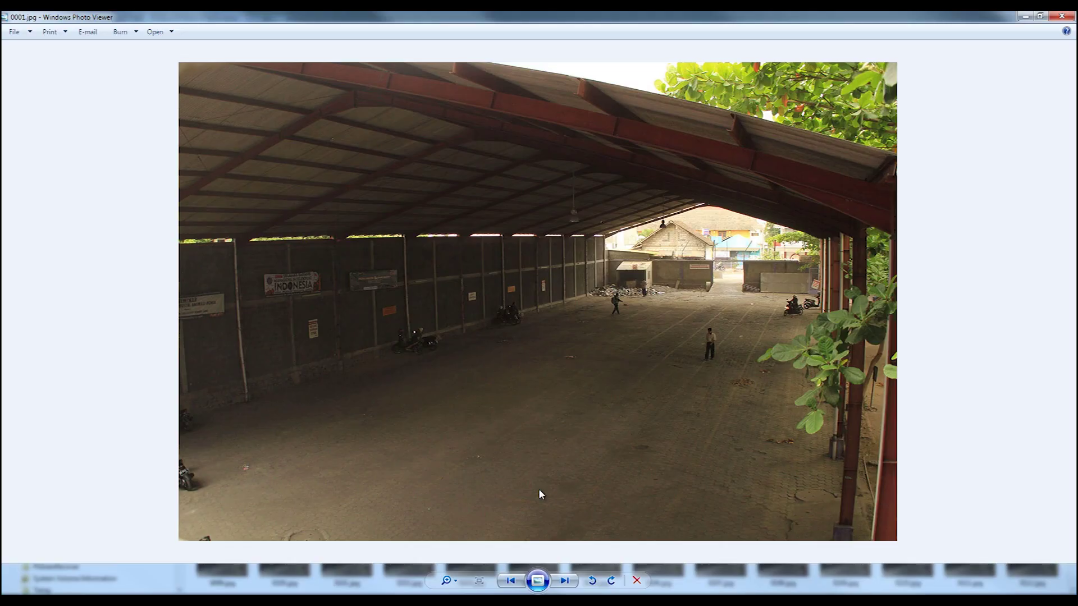
- Page through the Parkiran photos from 0001.jpg to 0033.jpg, including full screen, and select the folder's last photo, 0693.jpg
click(564, 582)
click(564, 581)
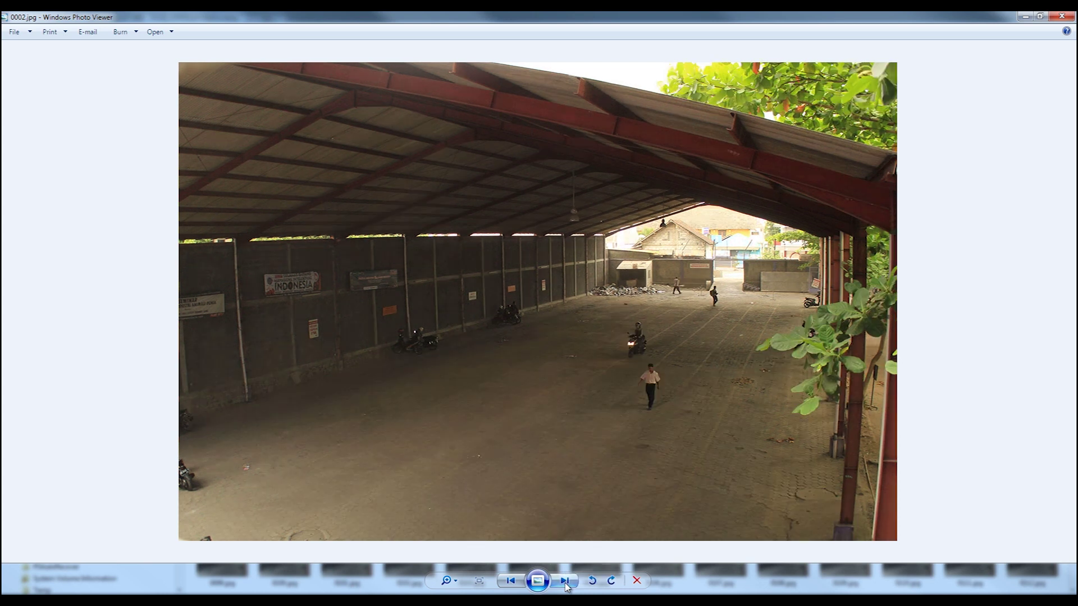
click(564, 582)
click(564, 582)
click(564, 582)
click(564, 582)
click(565, 582)
click(565, 581)
click(564, 582)
click(564, 582)
click(564, 581)
click(564, 581)
click(565, 581)
click(564, 582)
click(564, 581)
click(564, 581)
click(564, 582)
click(565, 582)
click(564, 582)
click(564, 582)
click(564, 582)
click(564, 582)
click(565, 582)
click(564, 582)
click(564, 581)
click(538, 580)
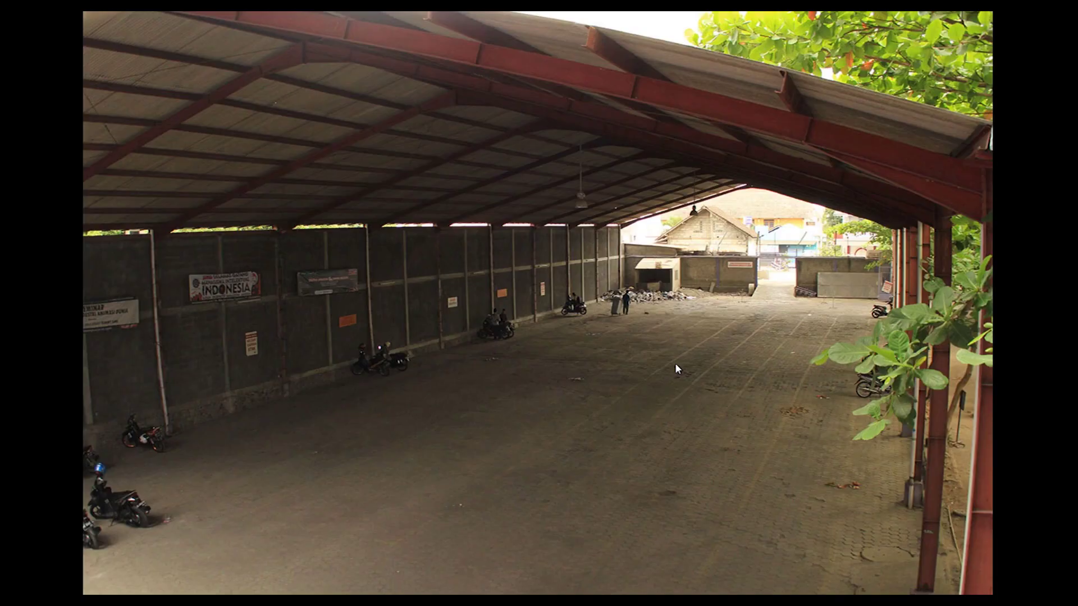
key(Escape)
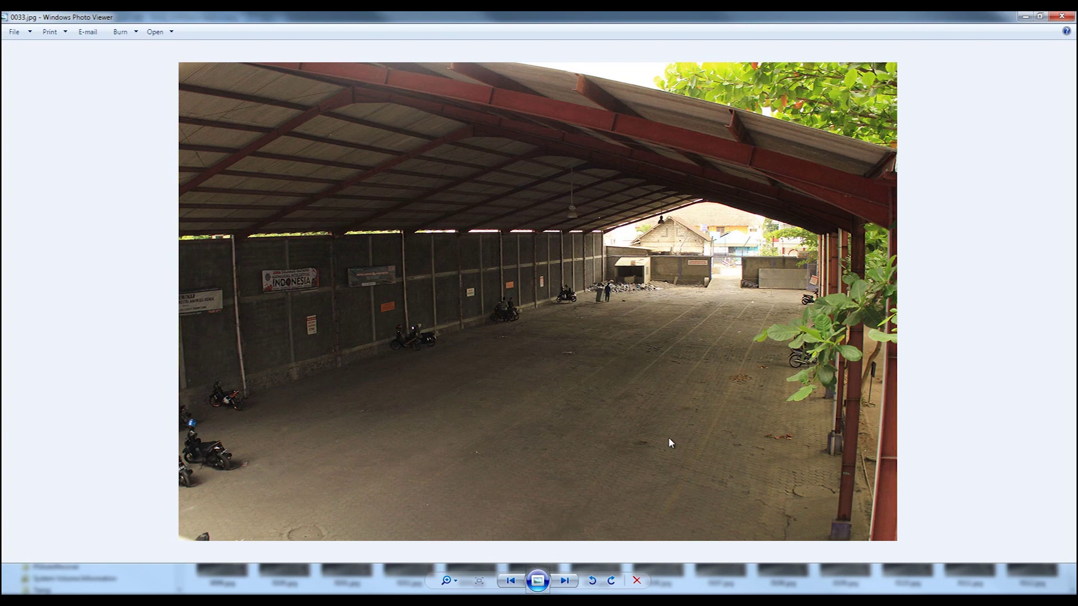
click(1068, 17)
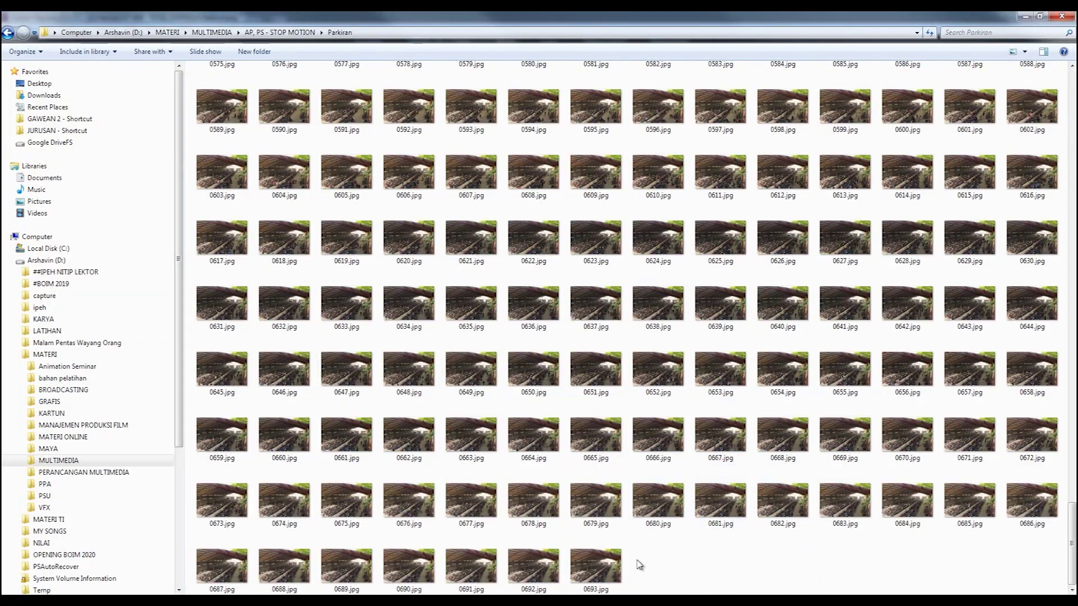
click(601, 568)
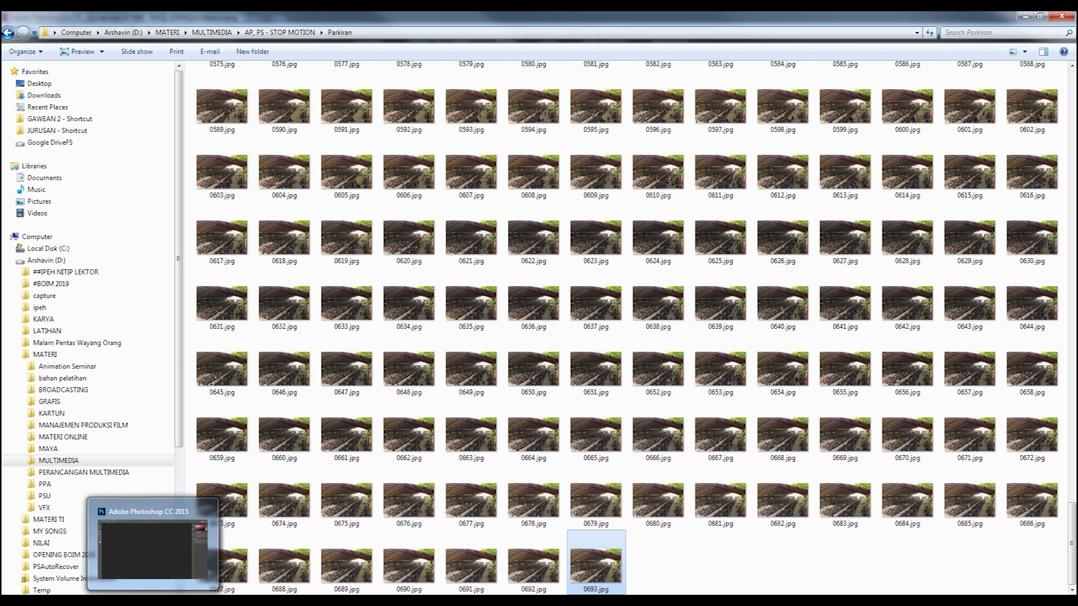
- Switch to Premiere Pro, return to the Selection tool and create Sequence 03 with the HDV 720p25 preset
mouse_move(119, 600)
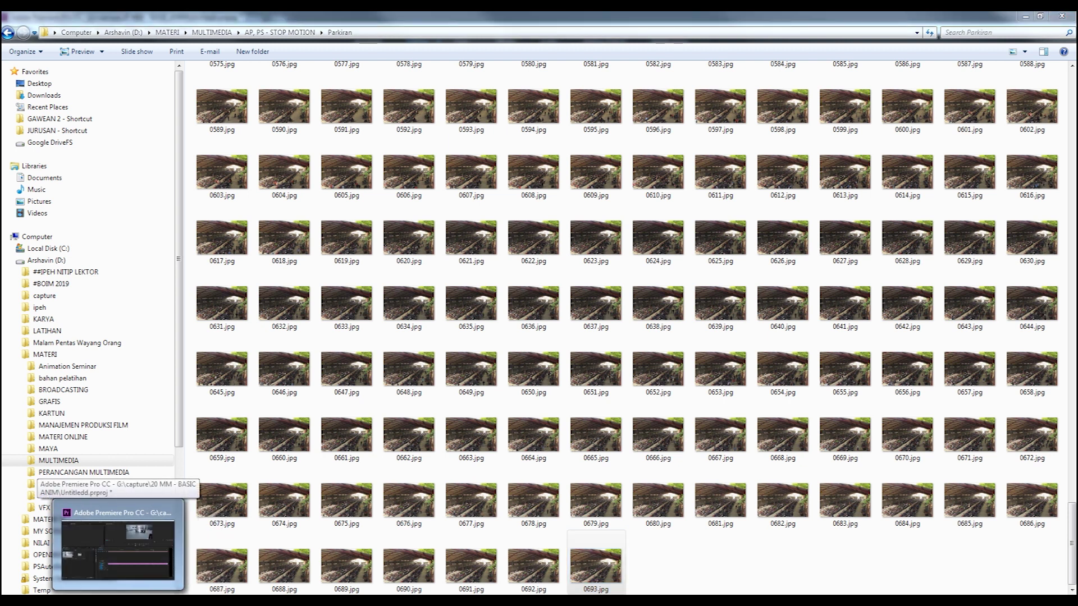
click(119, 550)
click(326, 295)
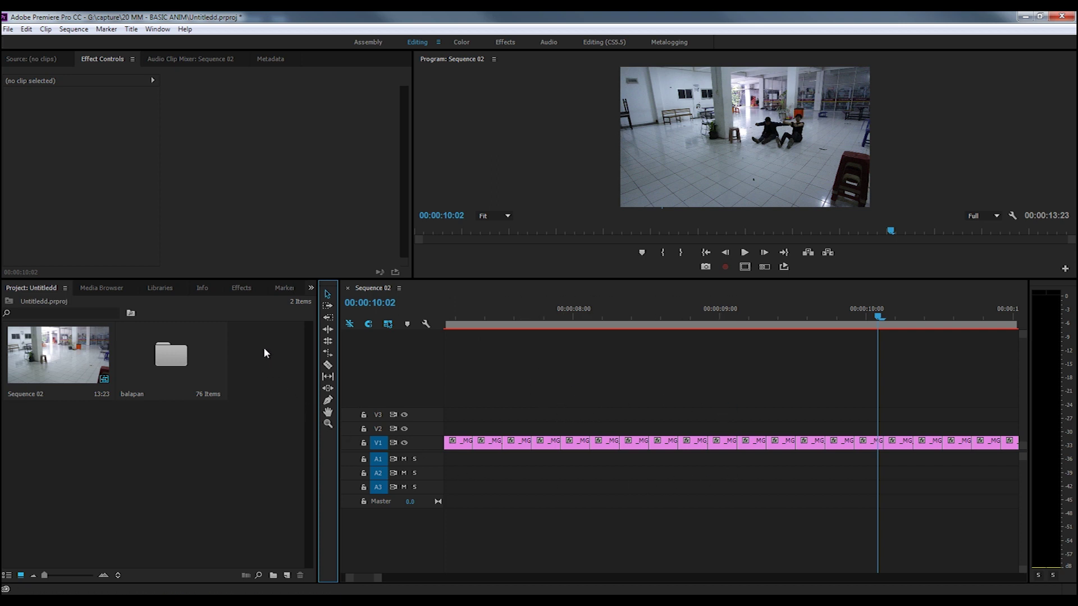
click(4, 29)
mouse_move(13, 42)
click(224, 54)
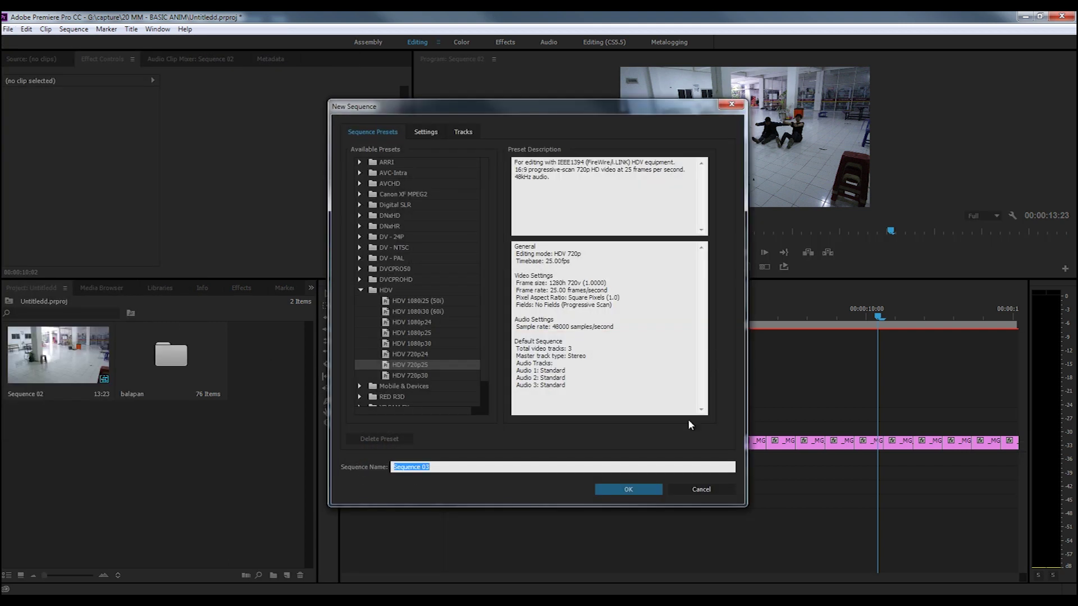
click(628, 489)
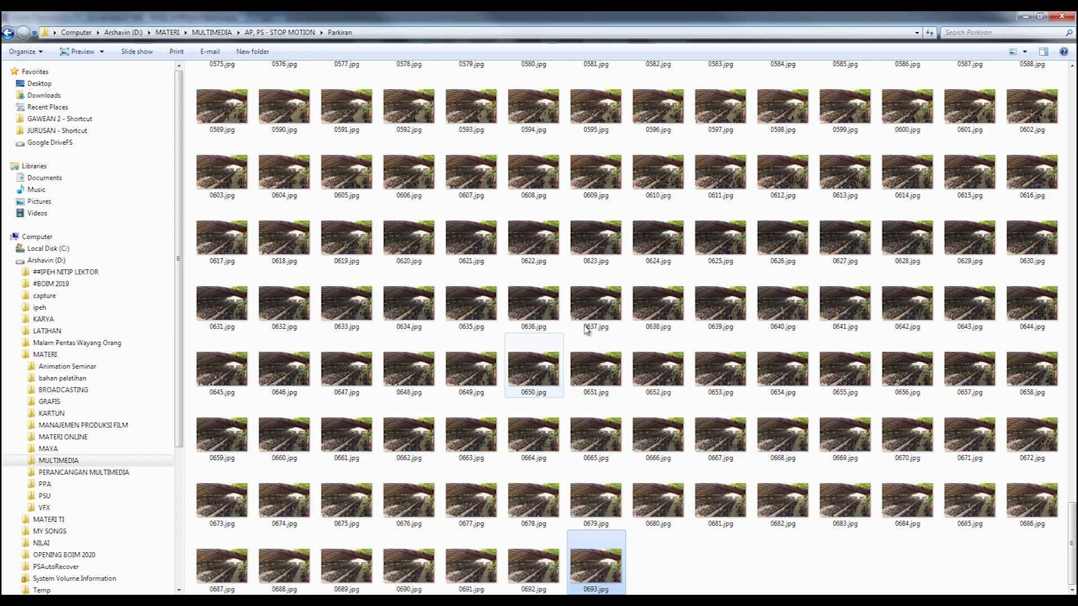
- Show the Parkiran folder in Details view with a Dimensions column to check the photos' pixel size
click(618, 211)
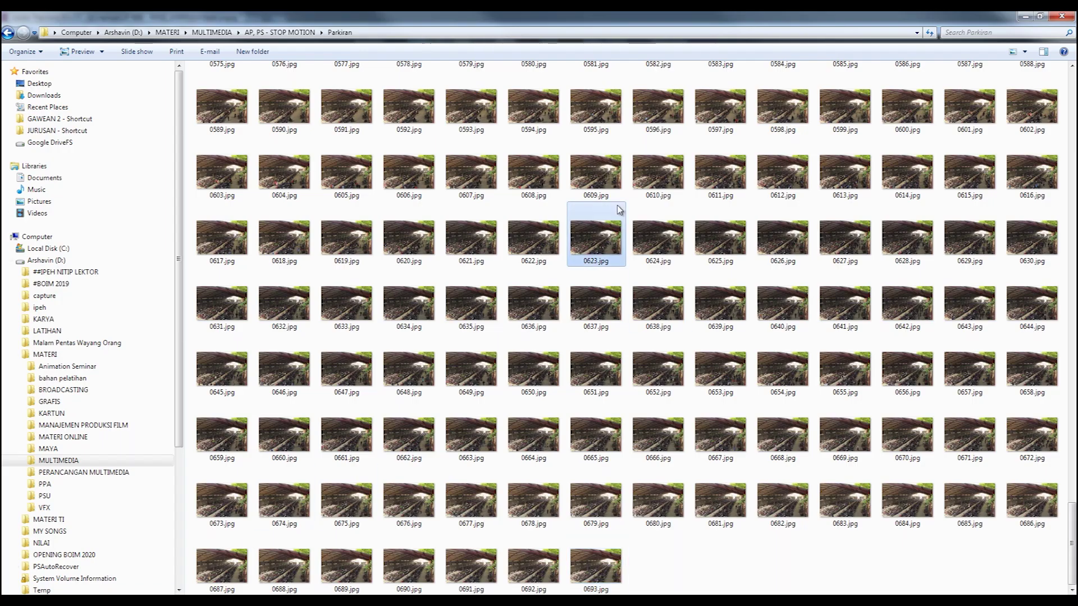
click(1023, 54)
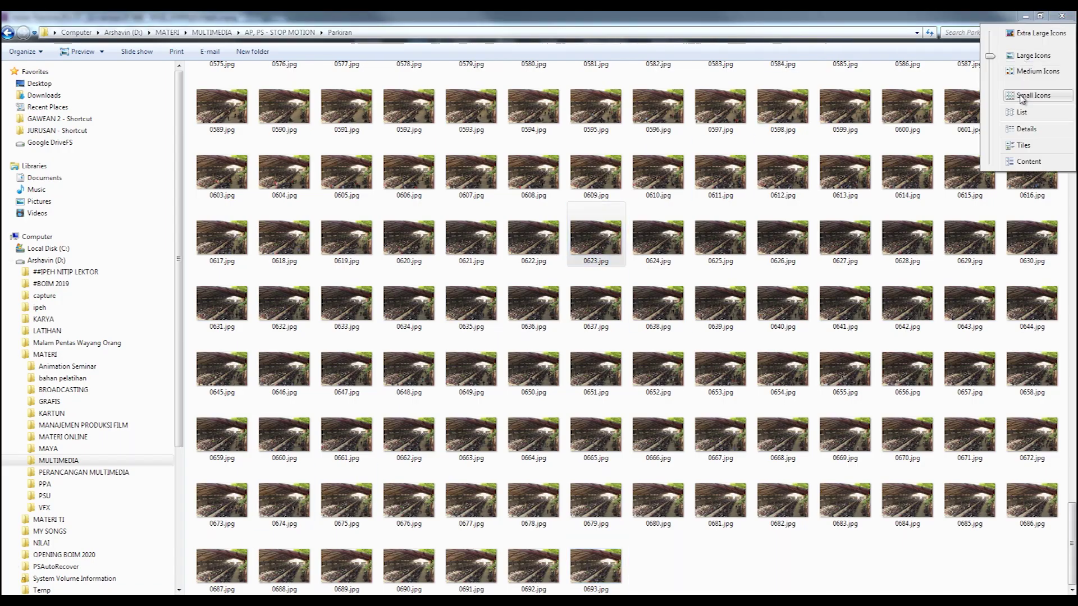
click(1027, 130)
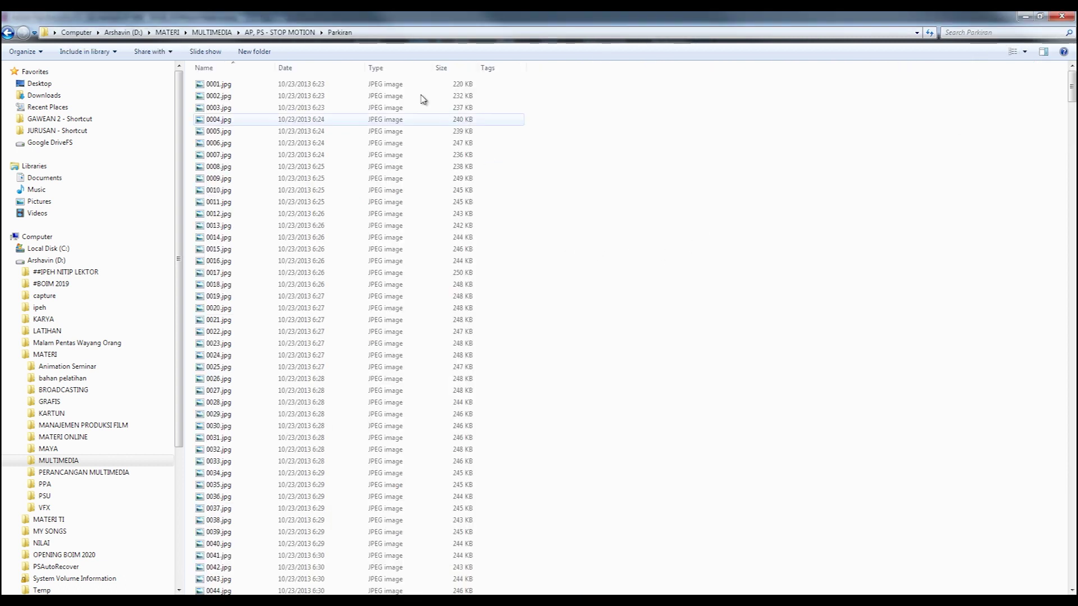
right_click(575, 72)
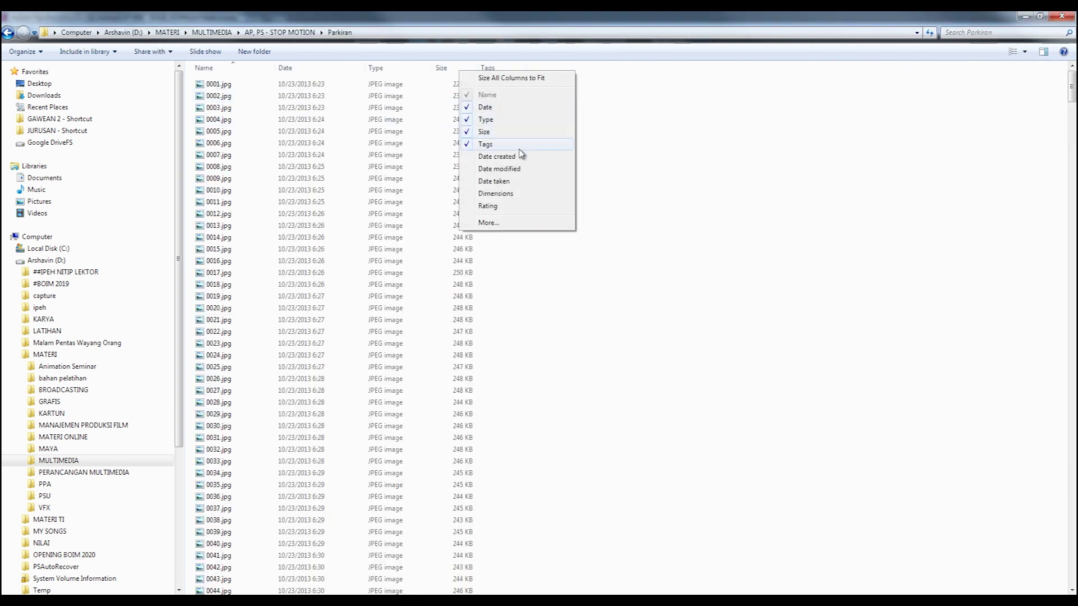
click(501, 194)
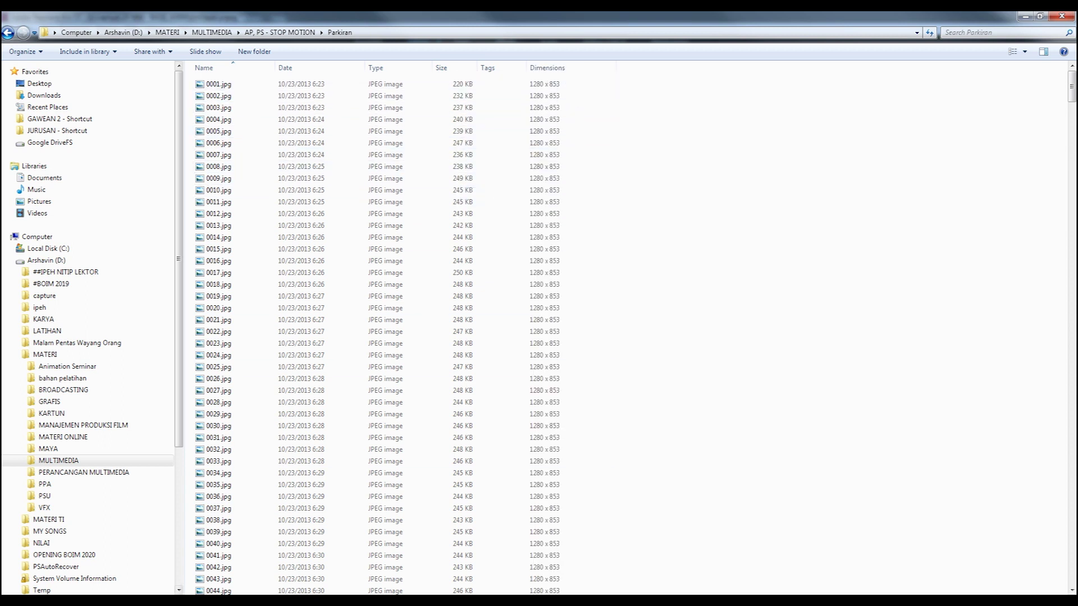
- Switch to Premiere Pro and import the Parkiran photos as an image sequence starting from 0001.jpg
key(alt+Tab)
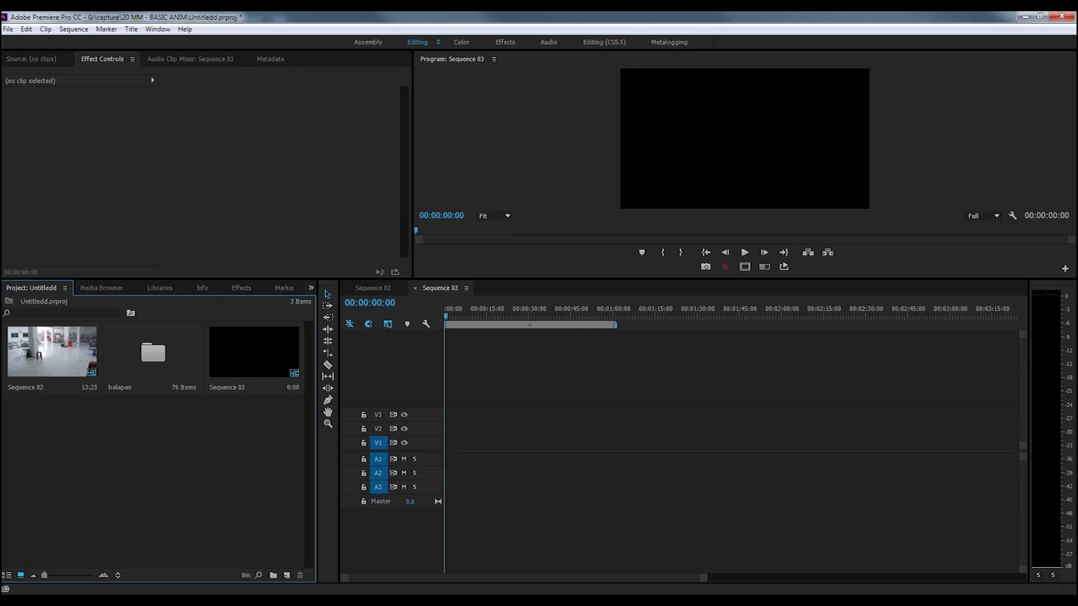
double_click(232, 452)
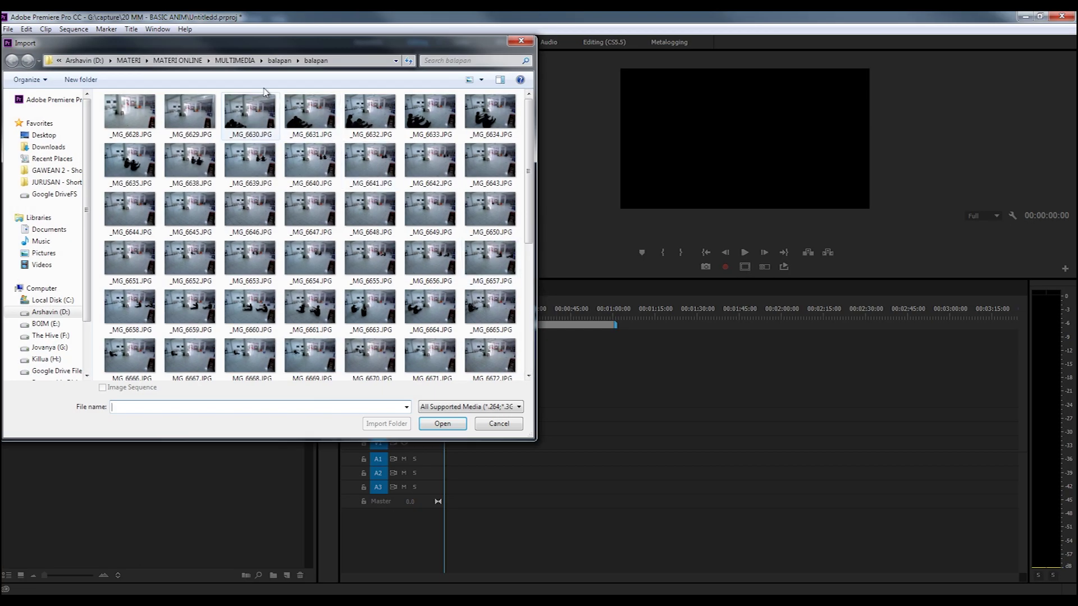
click(130, 60)
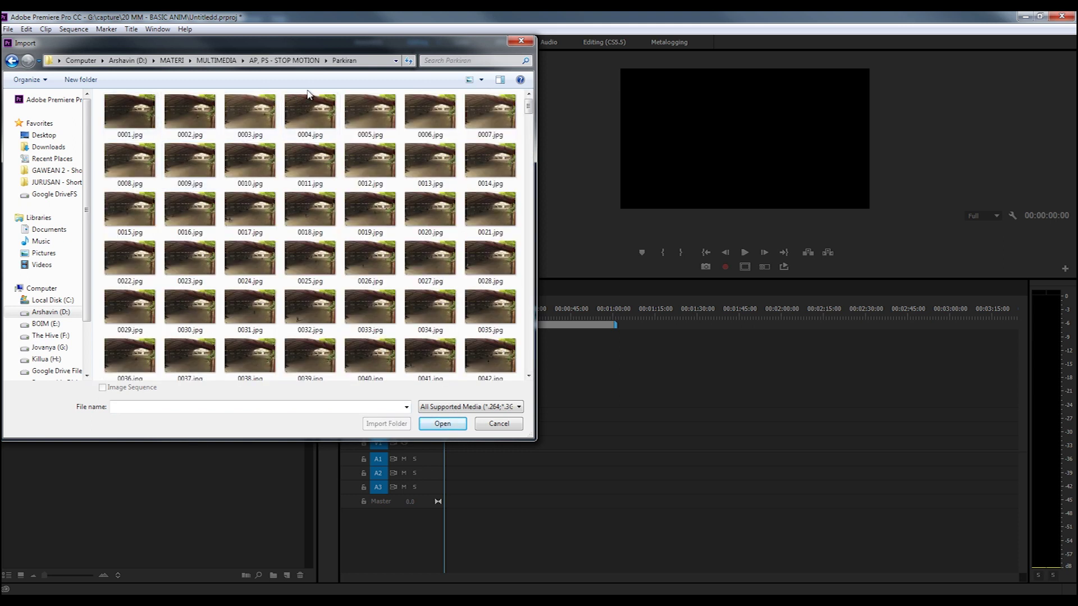
click(285, 60)
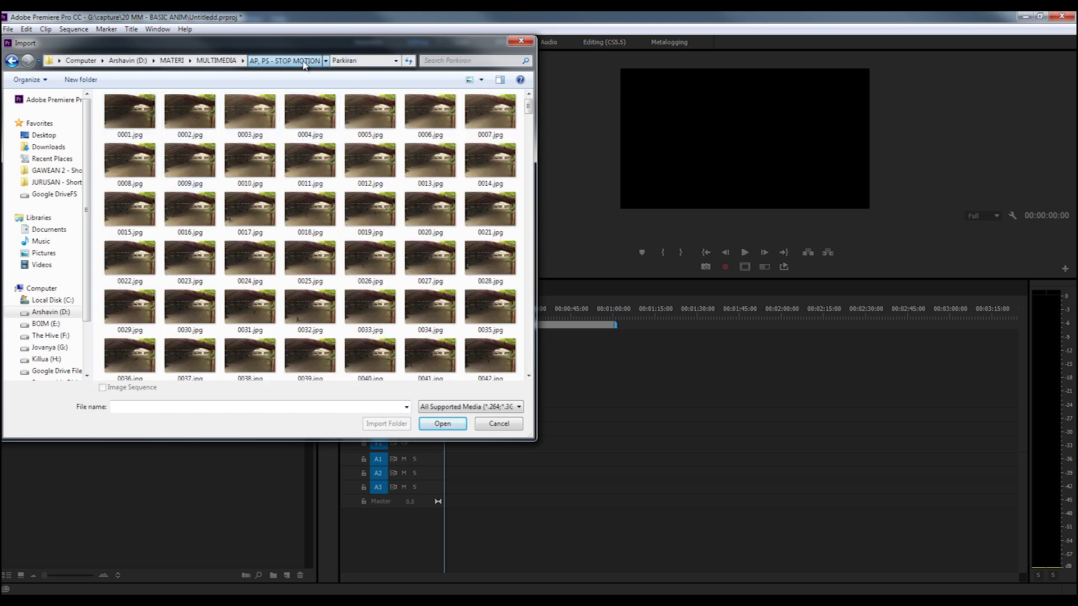
double_click(136, 125)
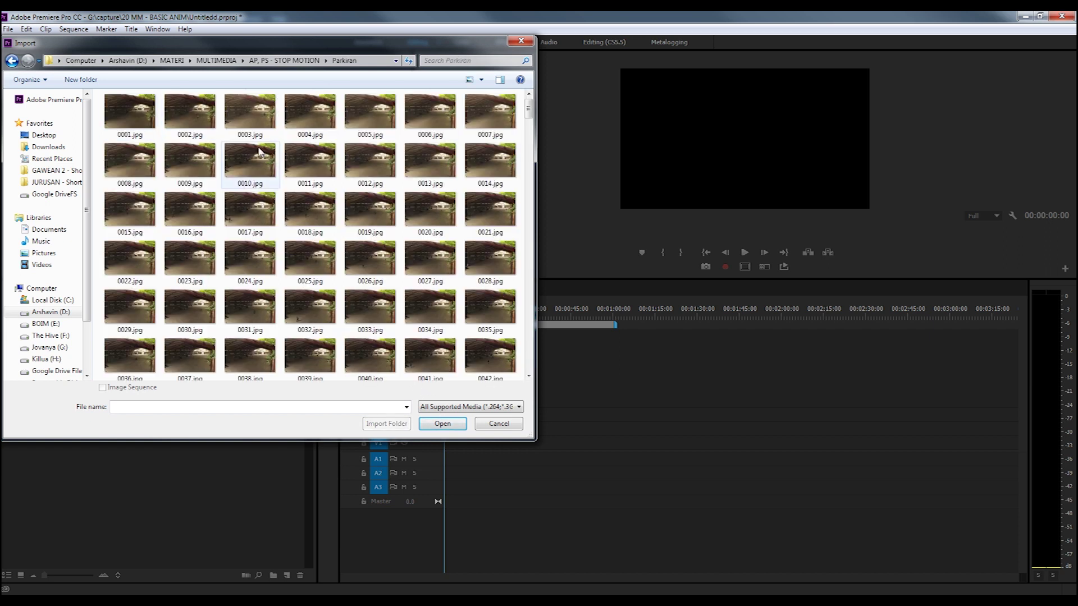
click(136, 118)
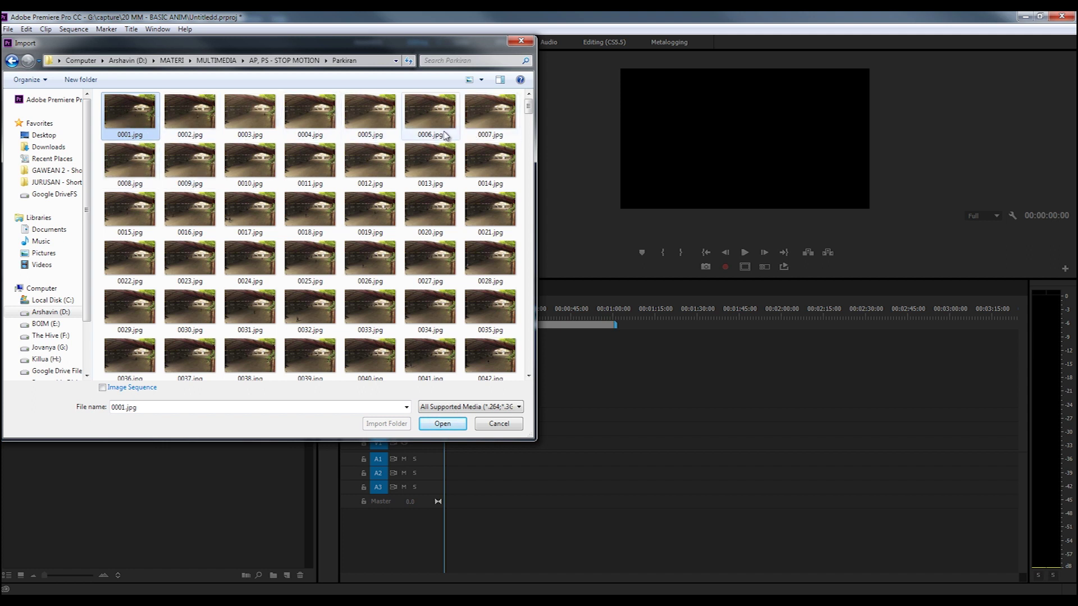
click(102, 387)
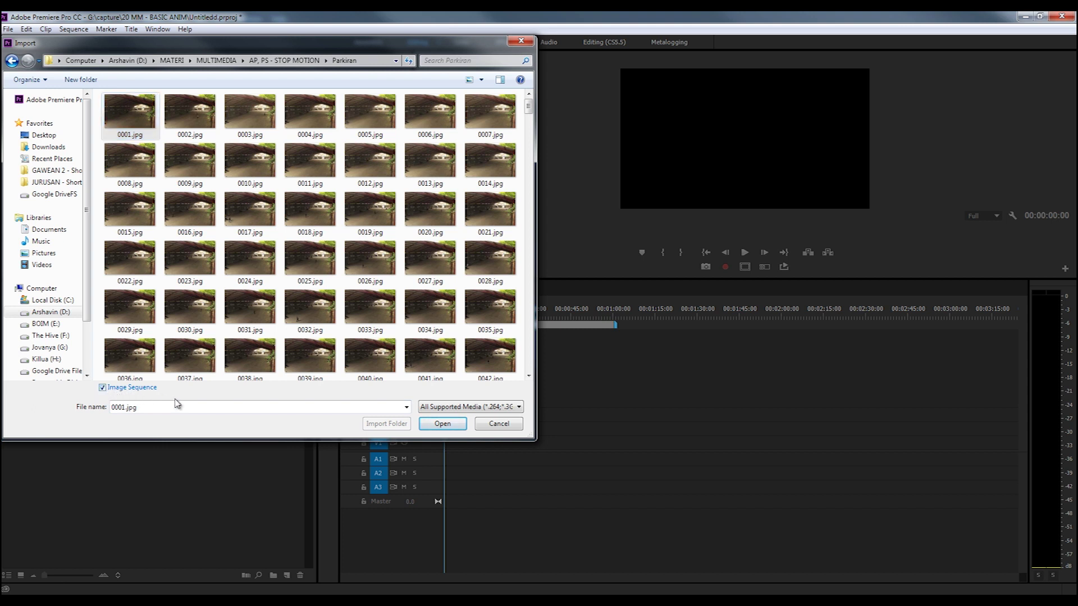
click(436, 429)
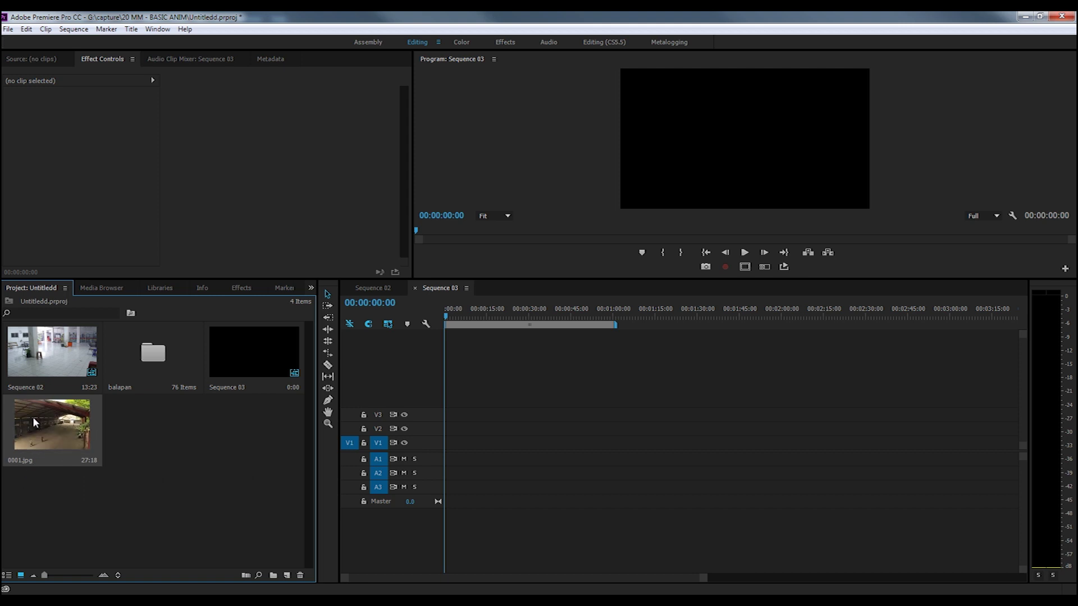
- Place the 0001.jpg image sequence at the start of V1 in Sequence 03, keeping the existing sequence settings
drag(40, 421, 442, 441)
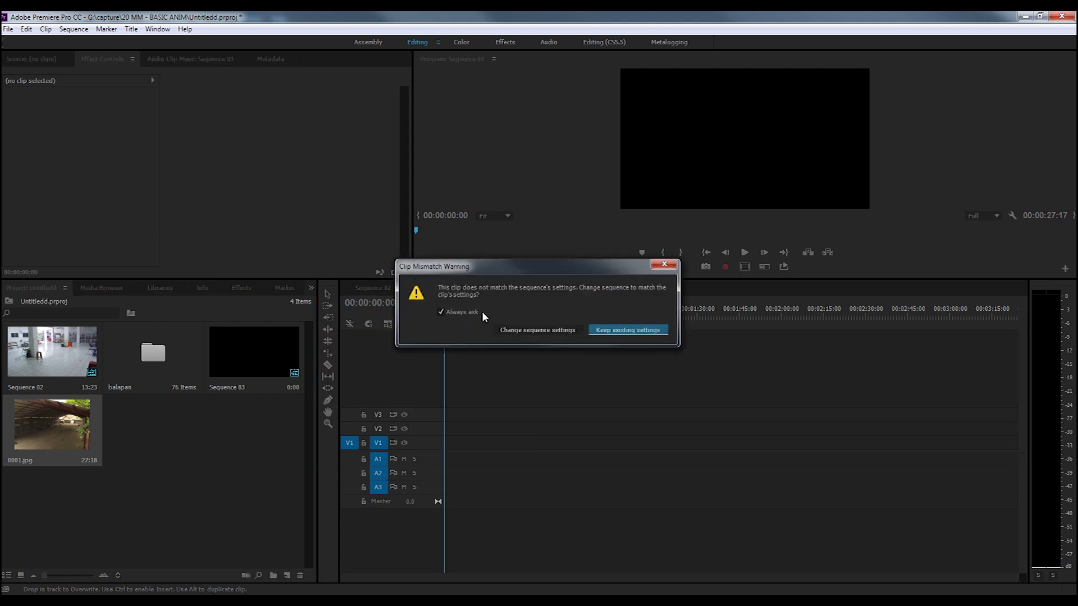
click(626, 328)
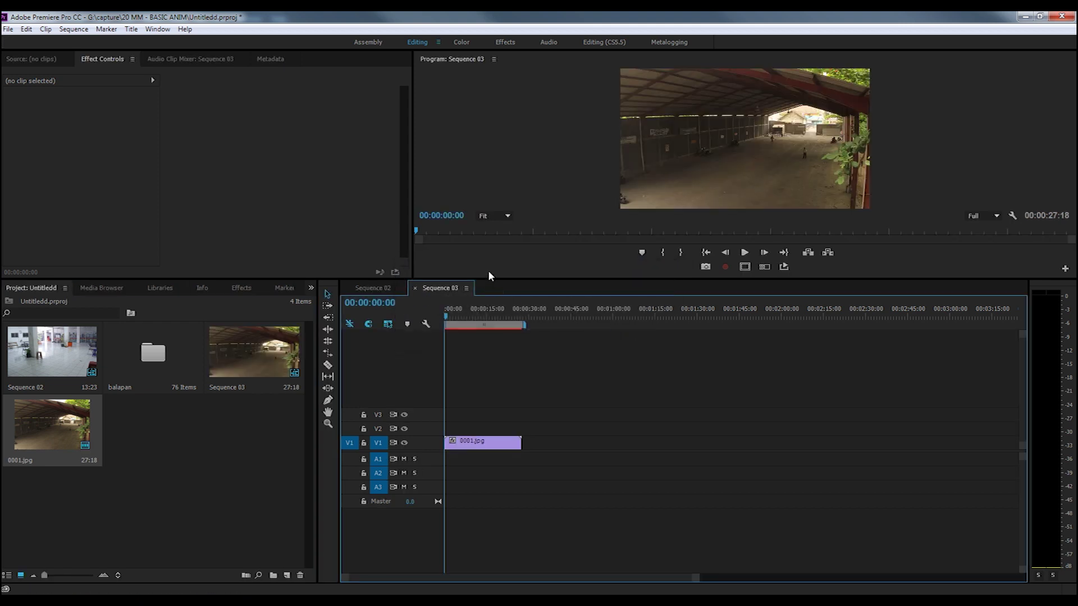
- Play Sequence 03 in the enlarged Program monitor, restore the layout and scrub through the Parkiran clip to check for shake
click(500, 201)
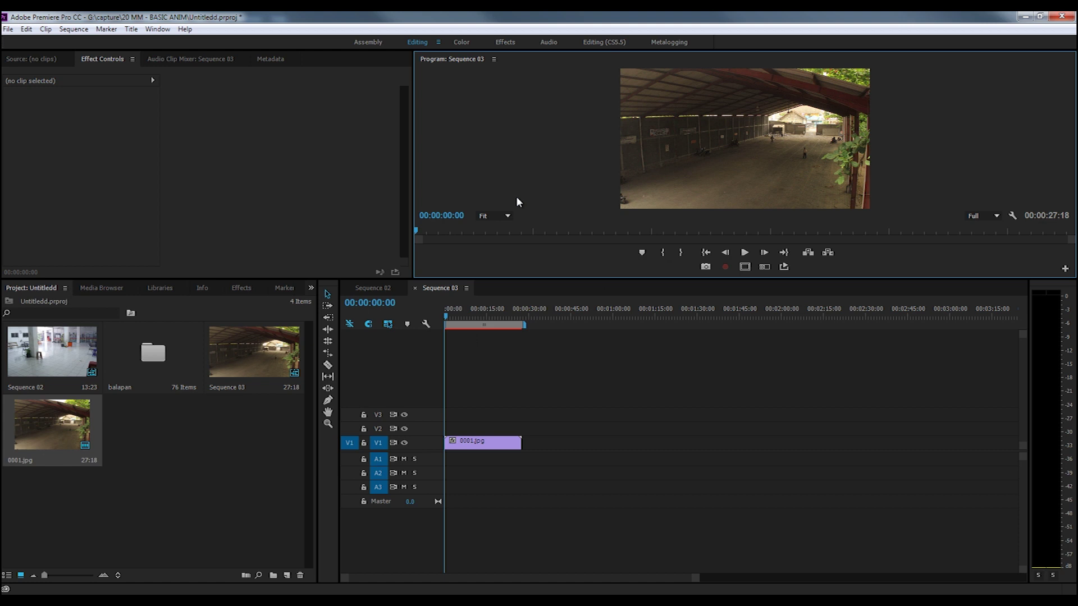
key(grave)
click(537, 558)
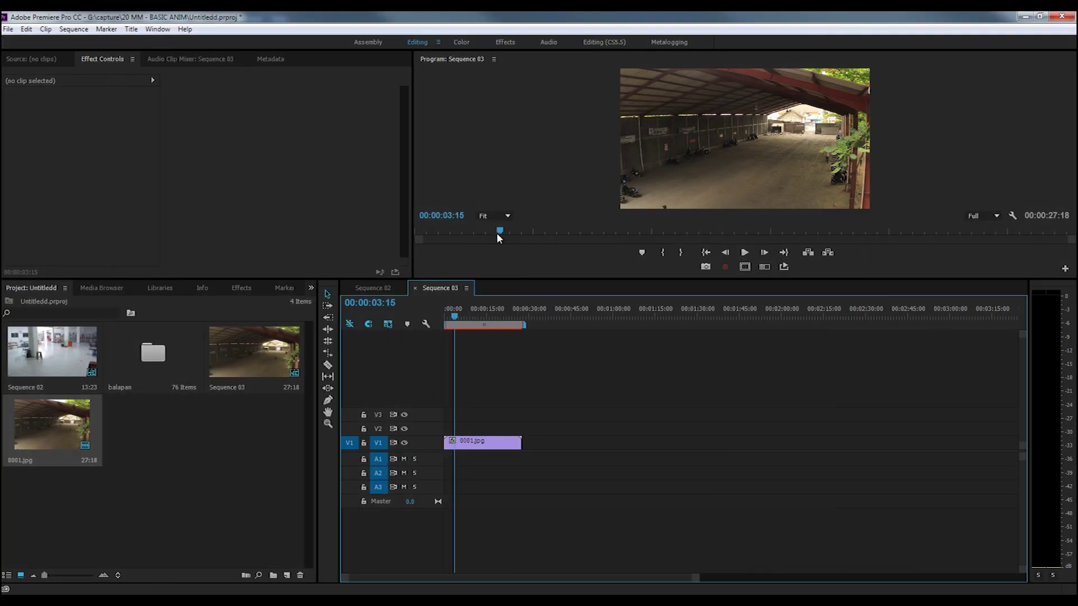
key(grave)
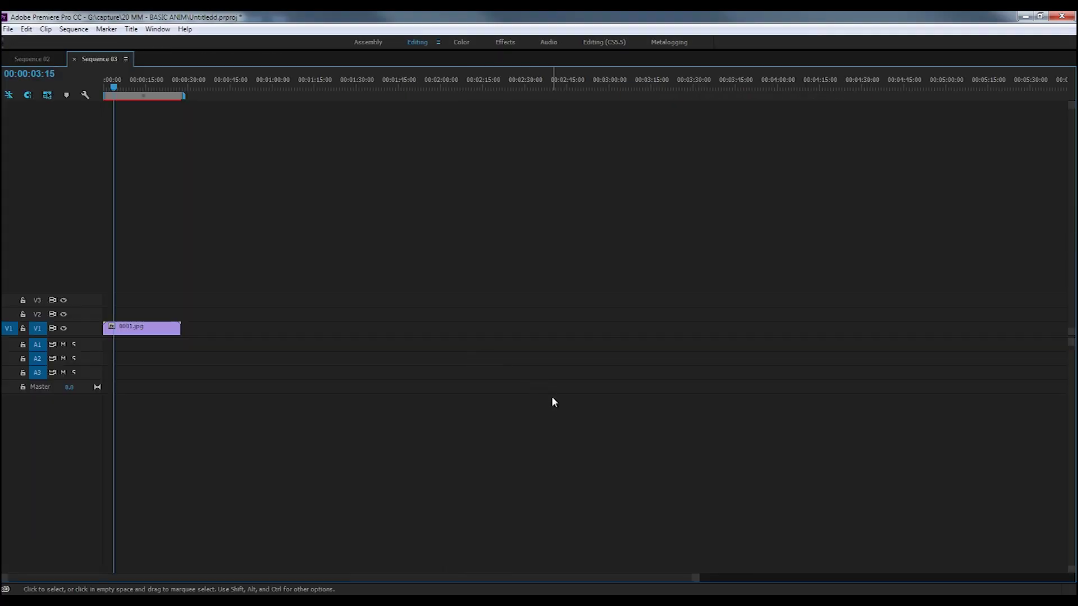
key(grave)
key(space)
key(grave)
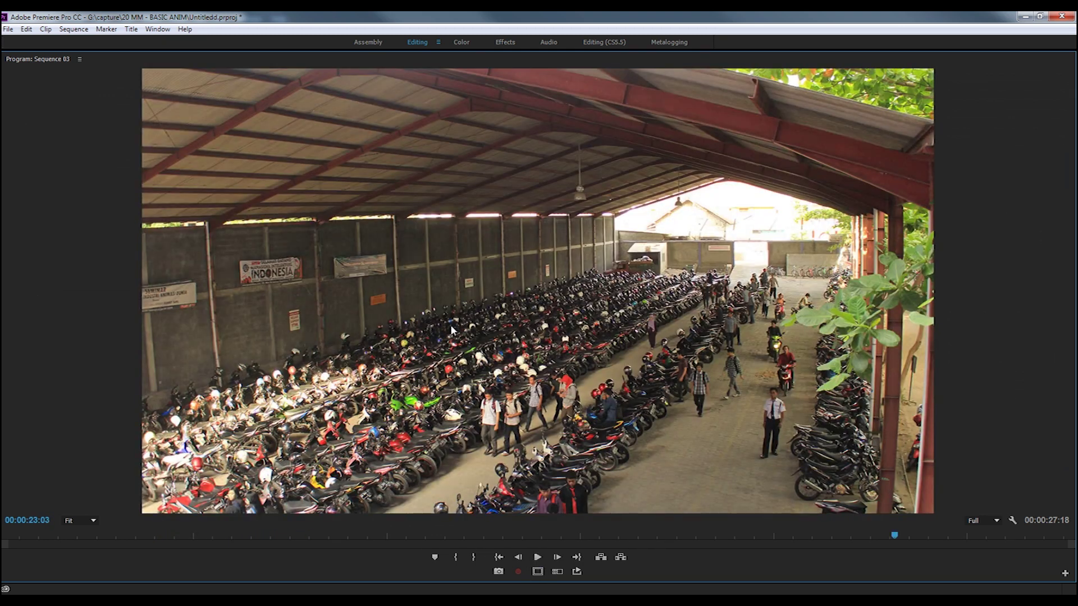
key(grave)
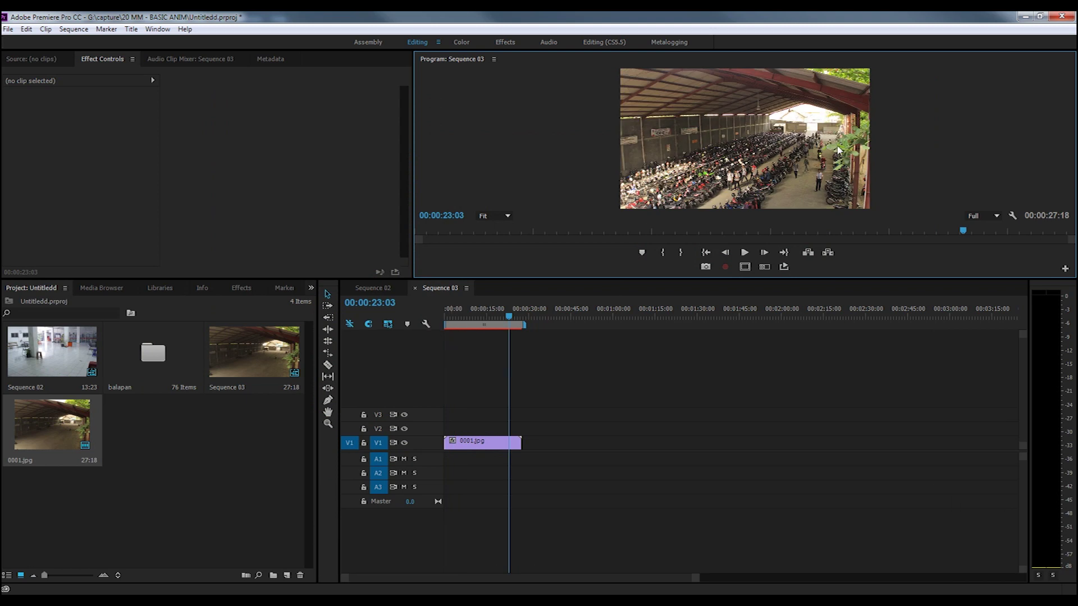
drag(458, 320, 470, 321)
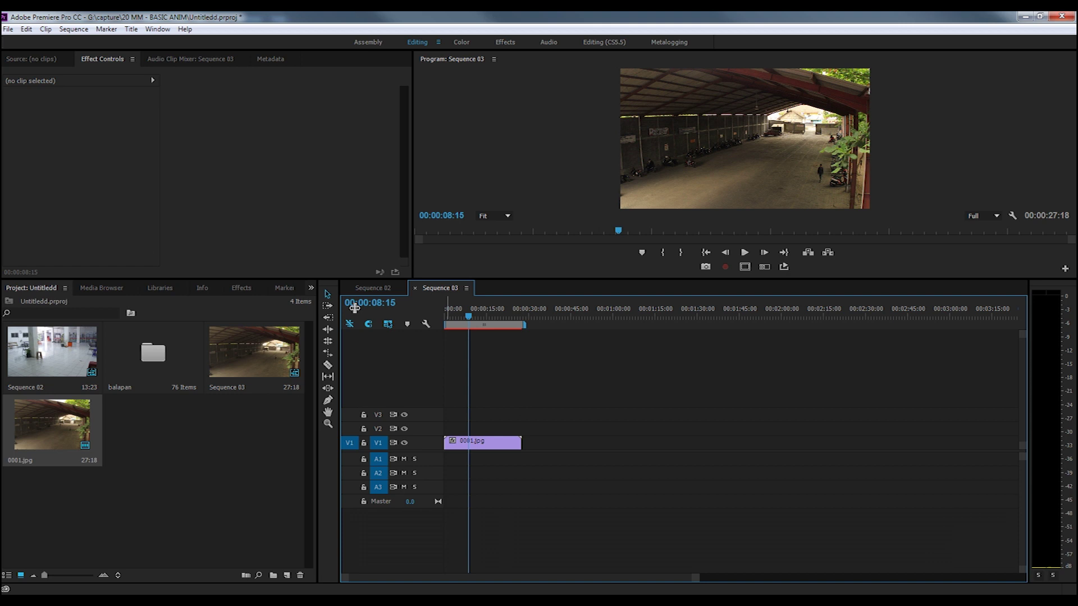
- Search the effects for "warp" and select the Warp Stabilizer video effect
click(239, 288)
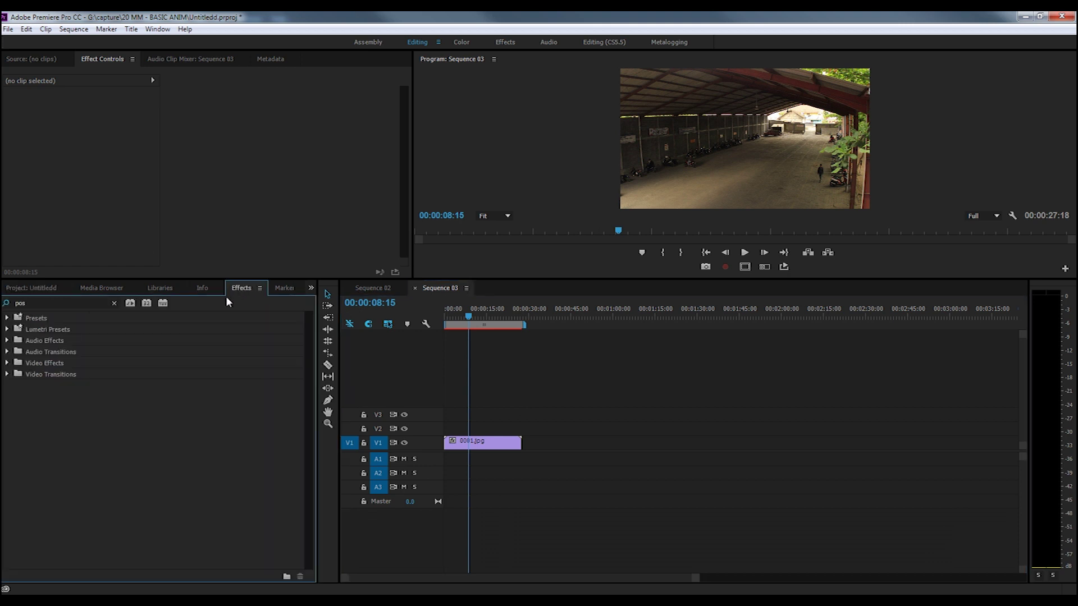
click(43, 304)
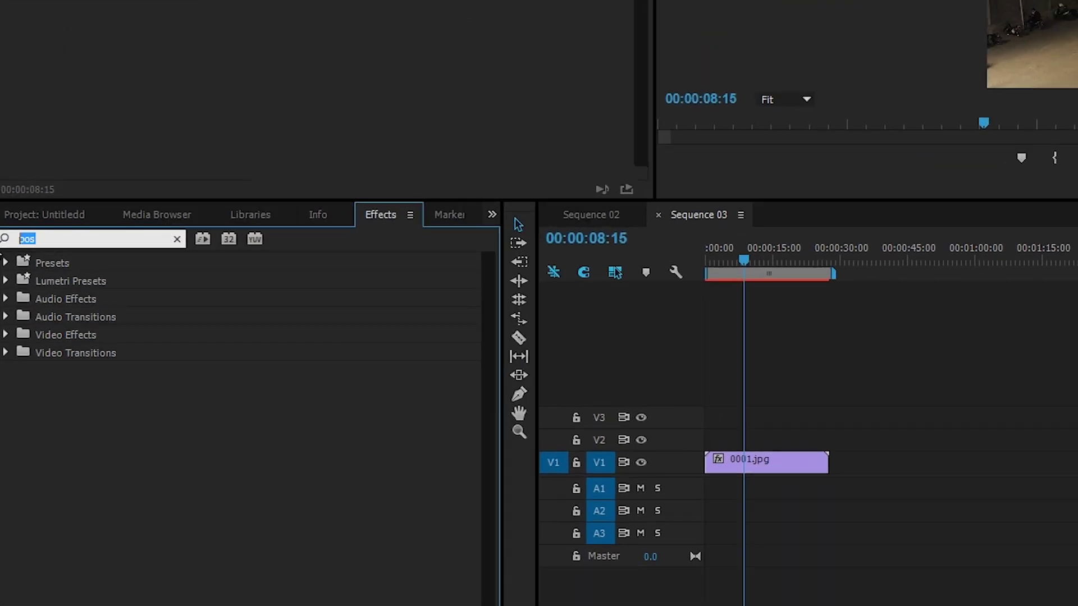
text(warp)
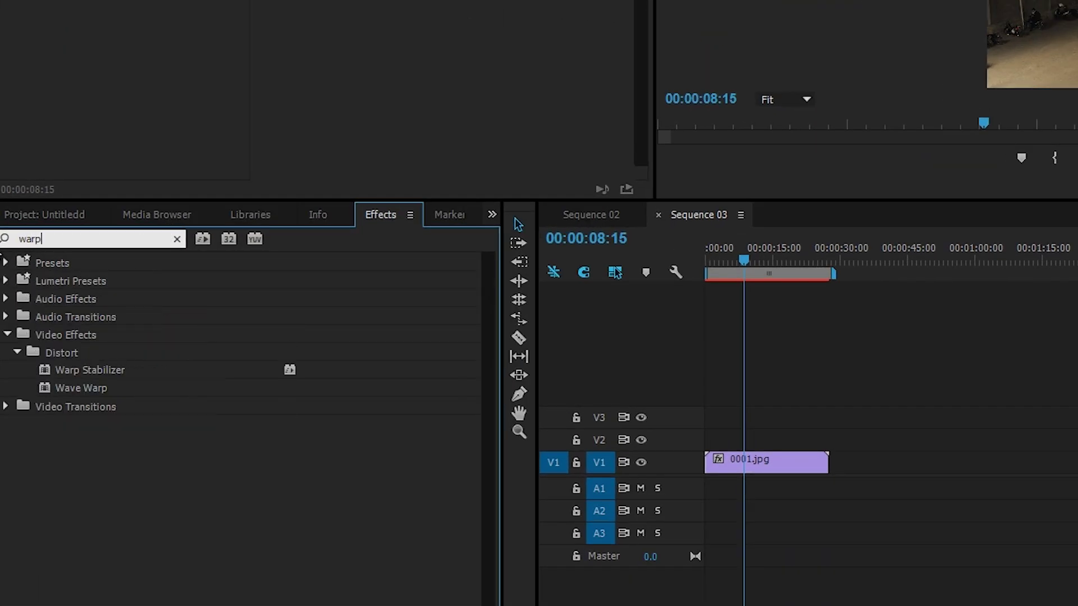
click(74, 367)
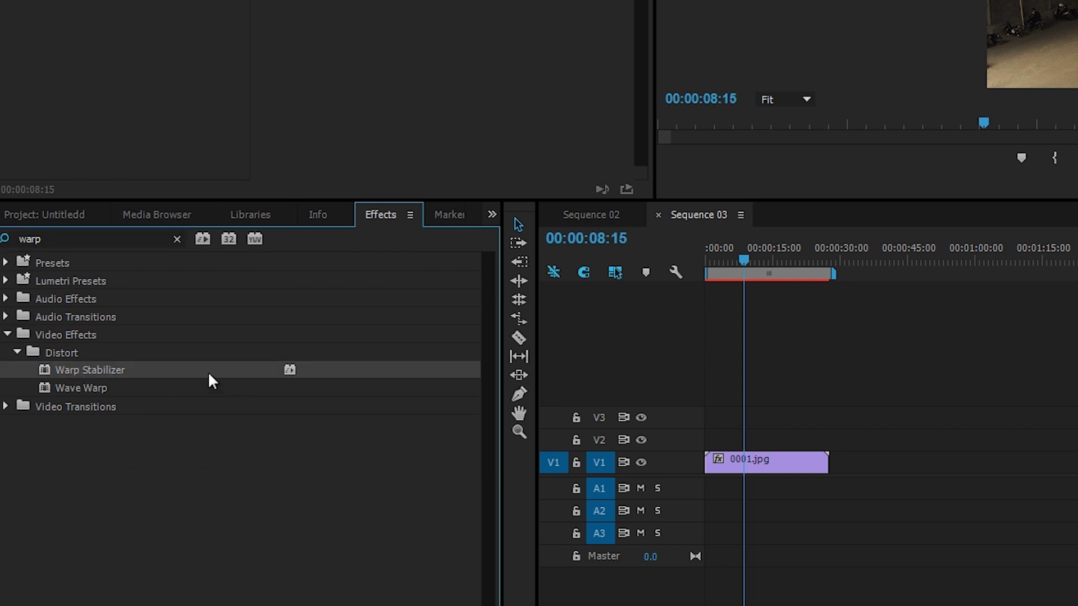
- Try to apply Warp Stabilizer directly to the 0001.jpg clip on V1, and undo it
drag(91, 373, 772, 464)
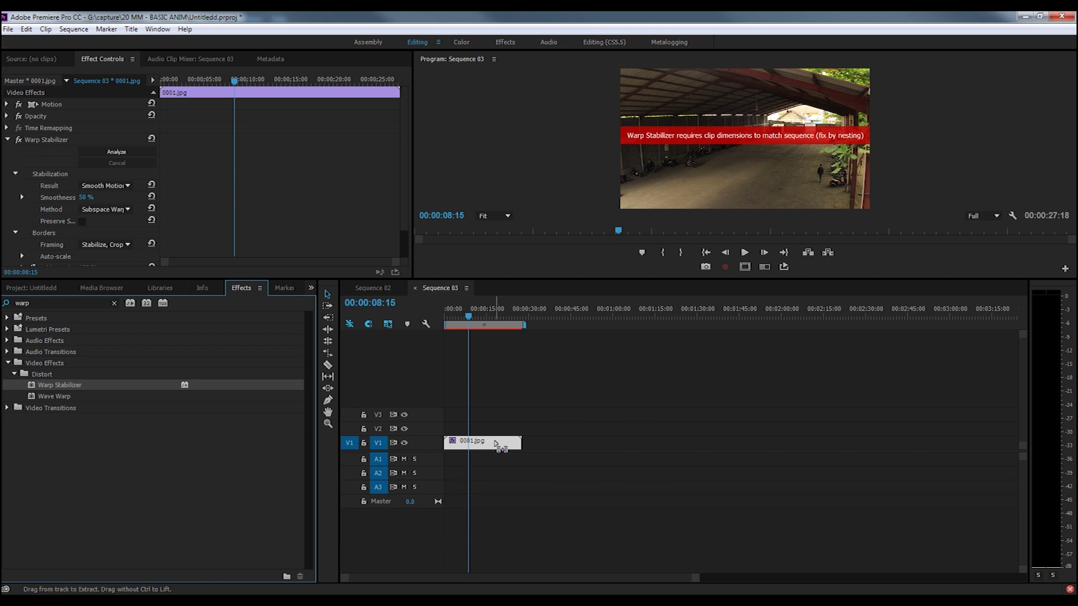
key(ctrl+z)
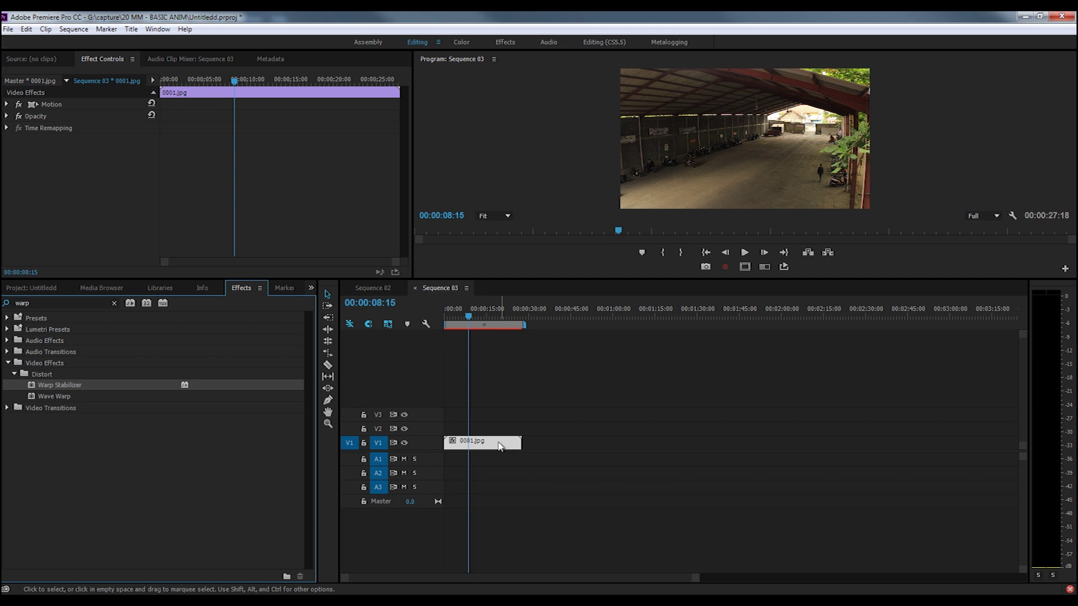
- Nest the 0001.jpg clip under the default name and apply Warp Stabilizer to the nested sequence on V1
right_click(488, 447)
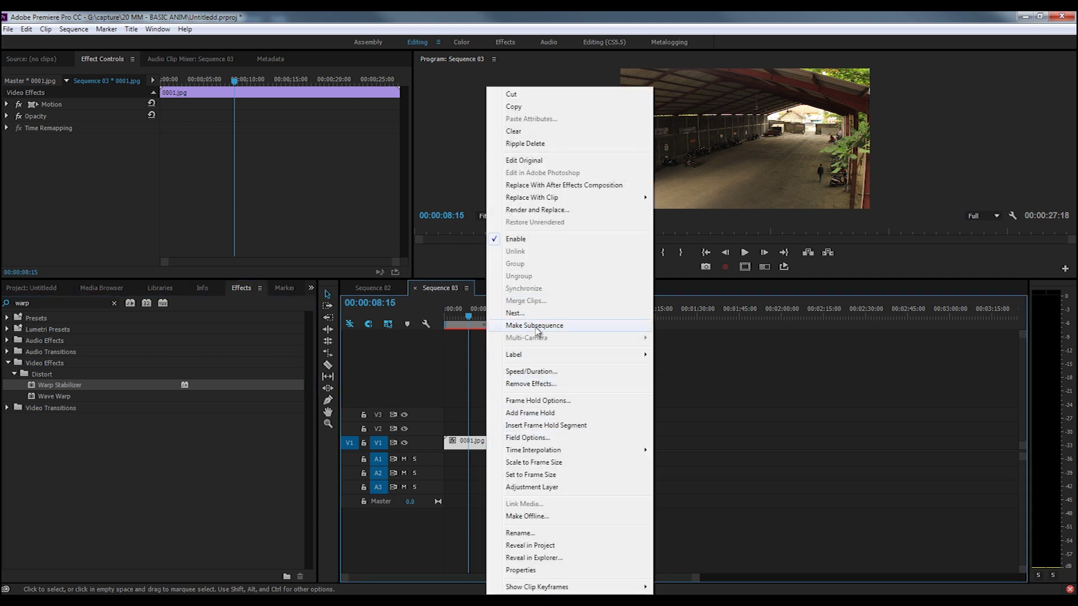
click(516, 313)
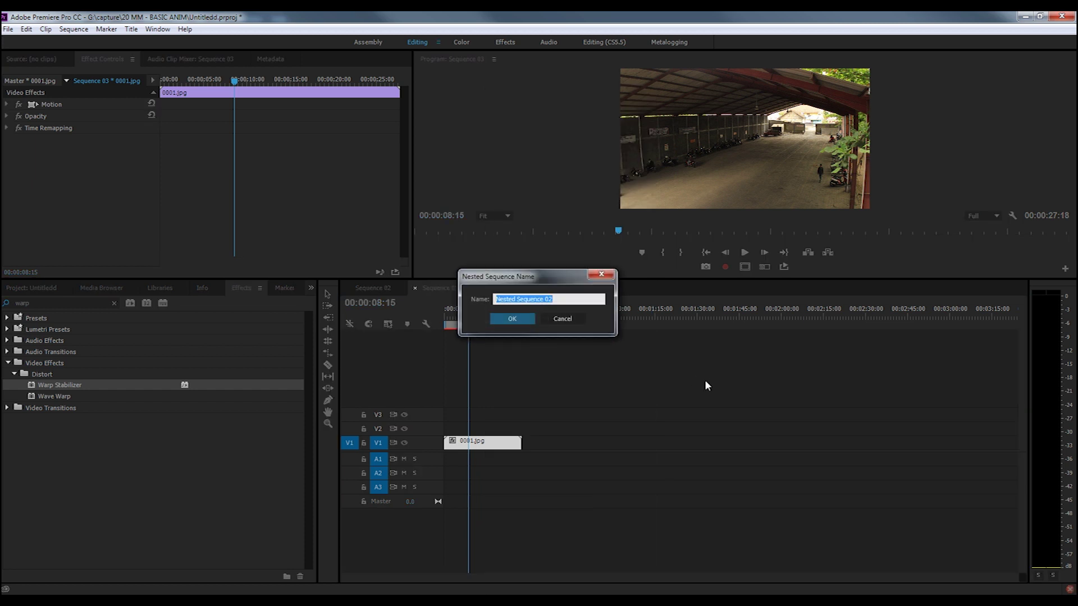
click(528, 321)
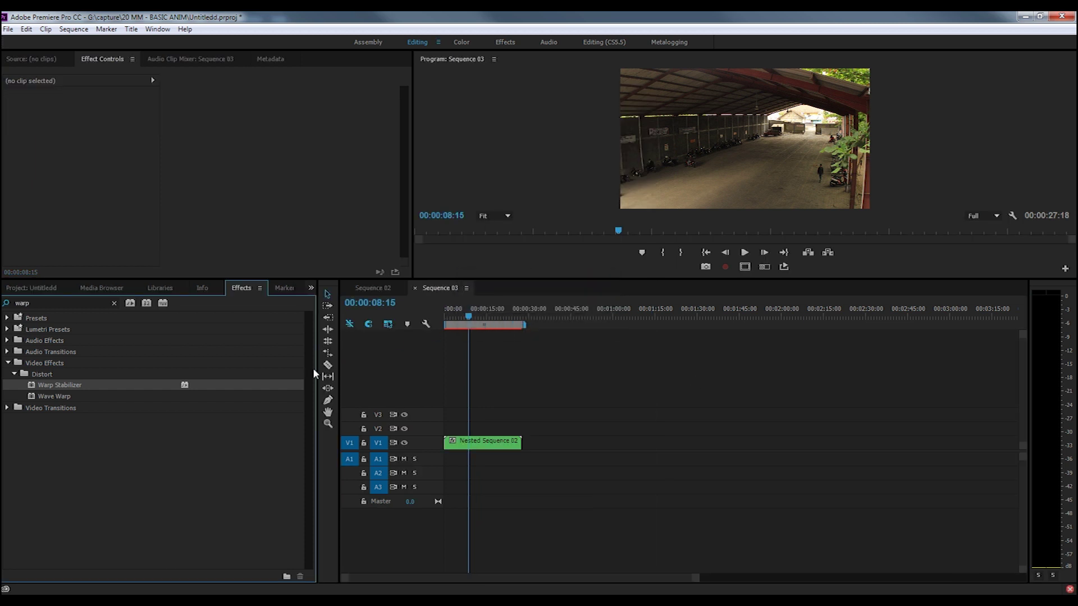
drag(60, 385, 502, 449)
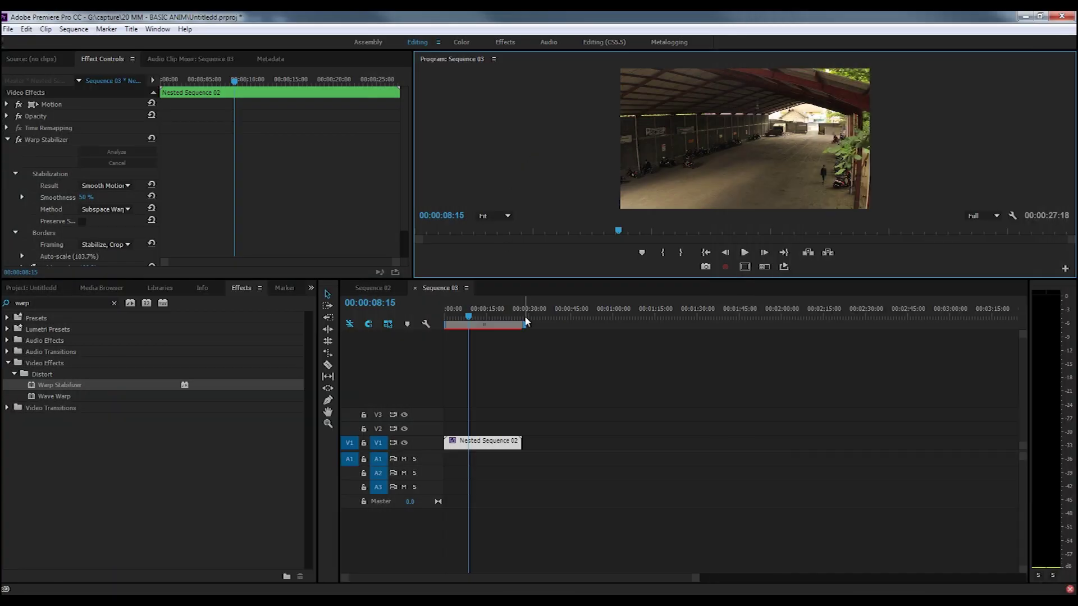
- Play the stabilized Sequence 03 to its end in the enlarged Program monitor, and restore the panel layout
key(grave)
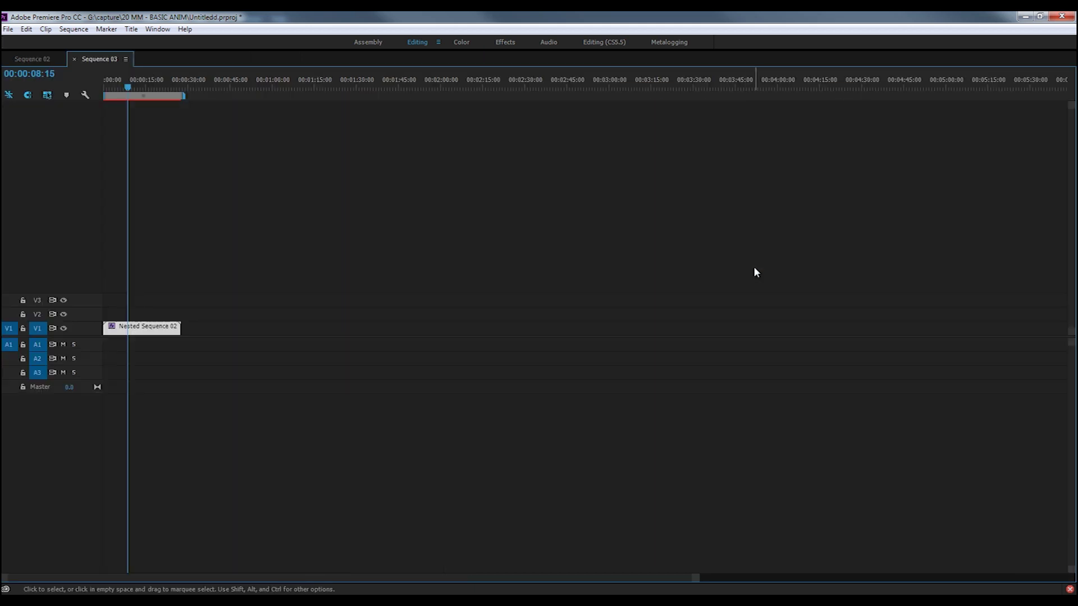
key(grave)
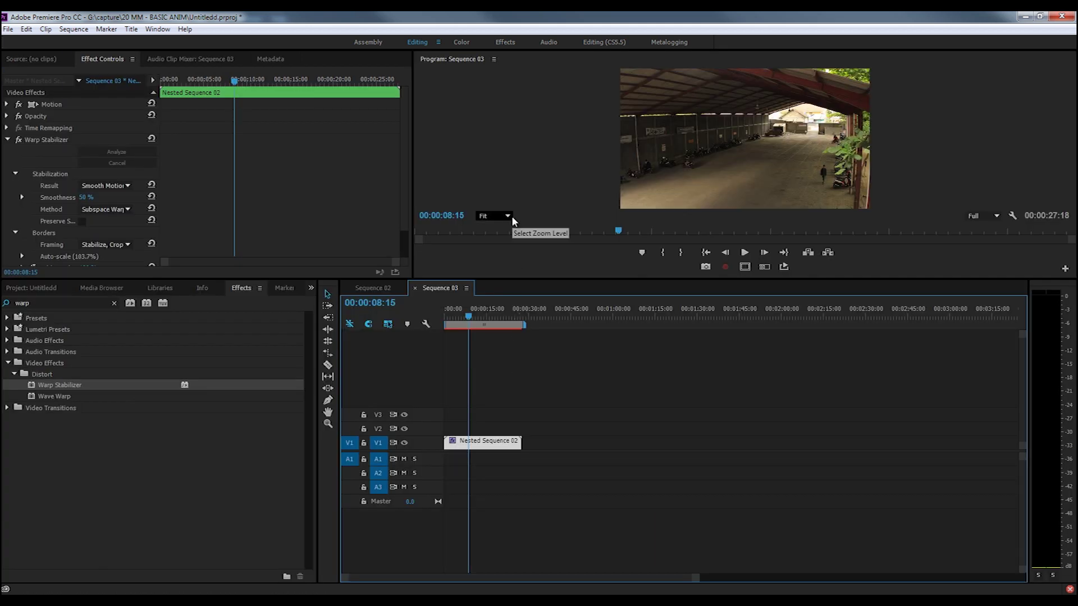
key(grave)
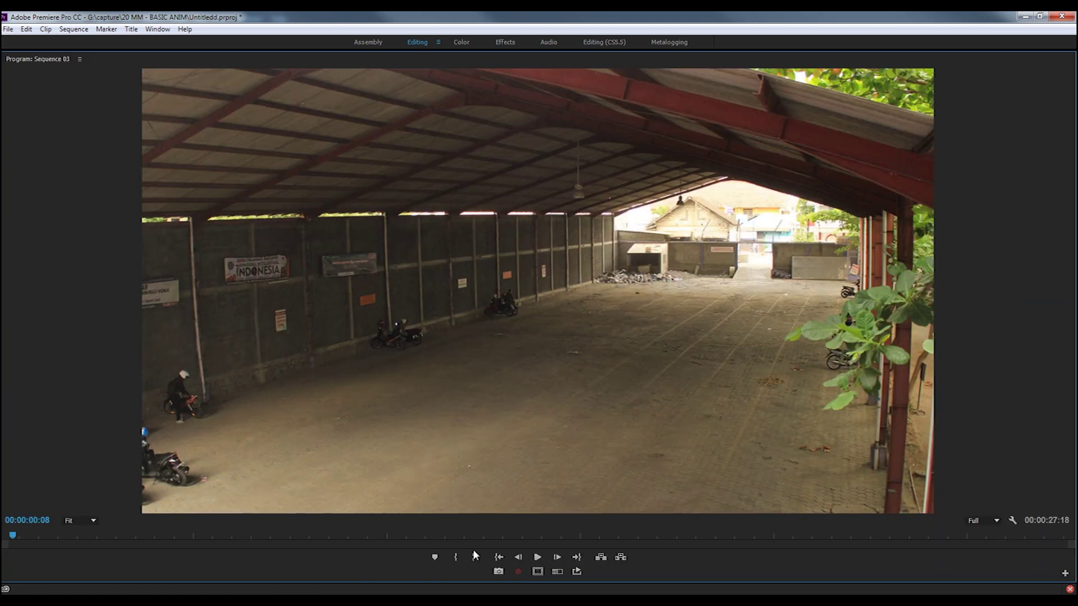
click(538, 559)
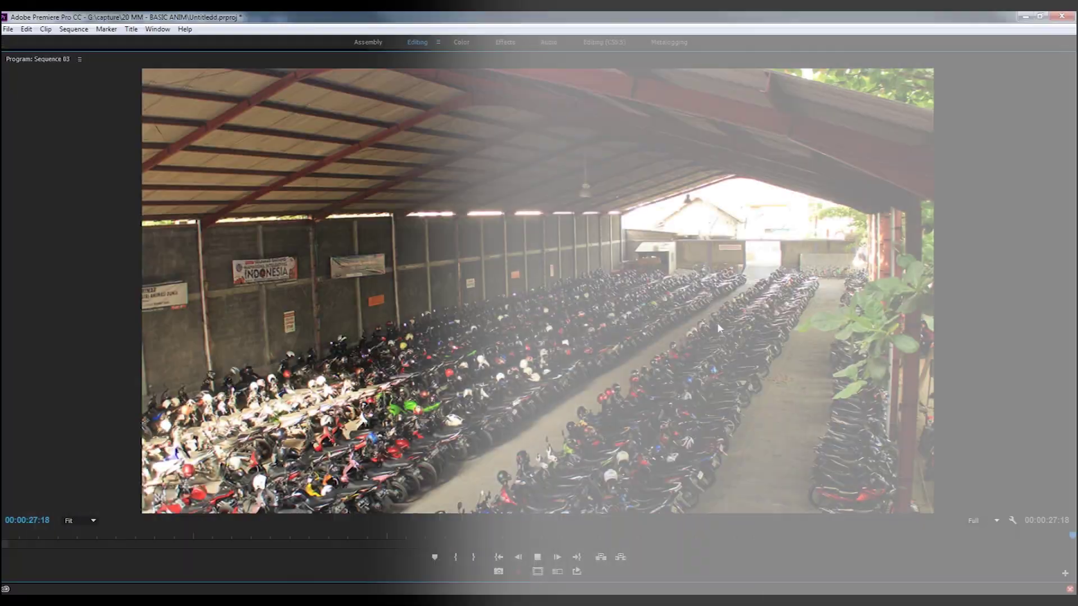
key(grave)
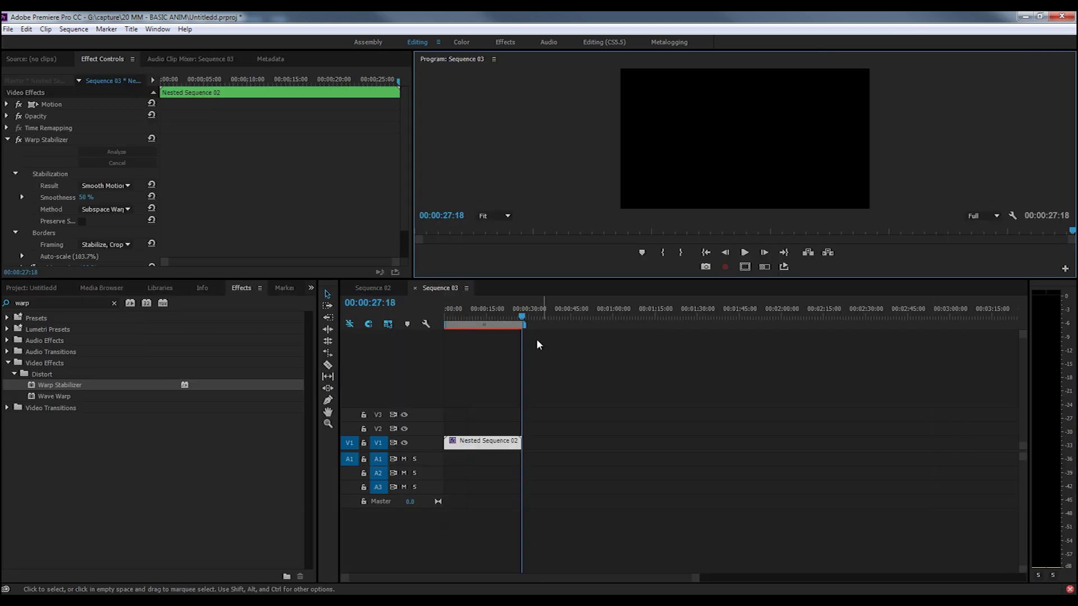
- Review Sequence 02 and Sequence 03 in turn by scrubbing their timelines, and return to Sequence 02
click(379, 288)
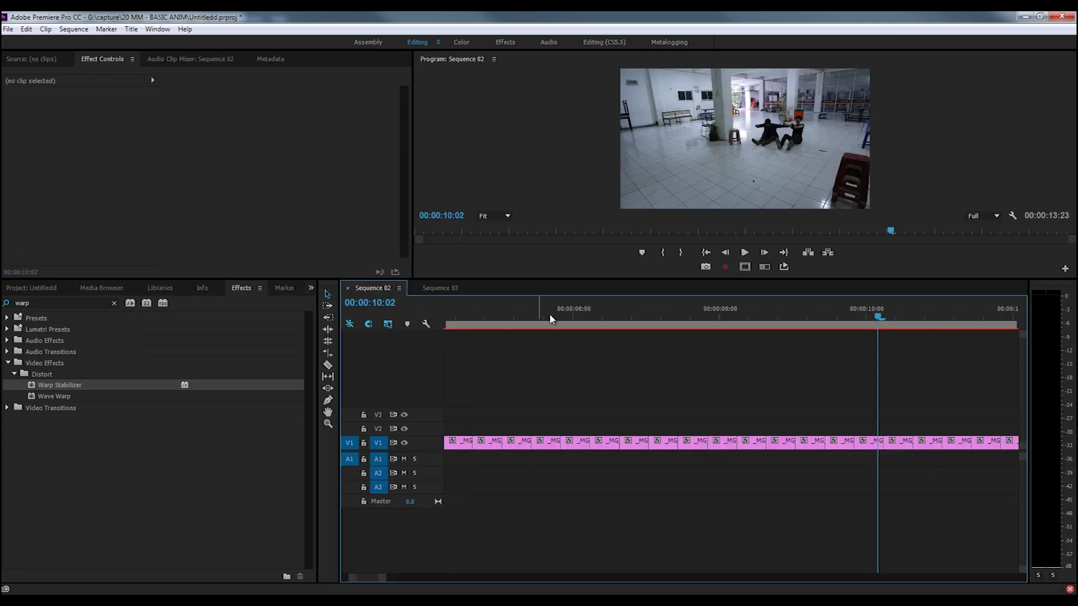
drag(635, 313, 611, 311)
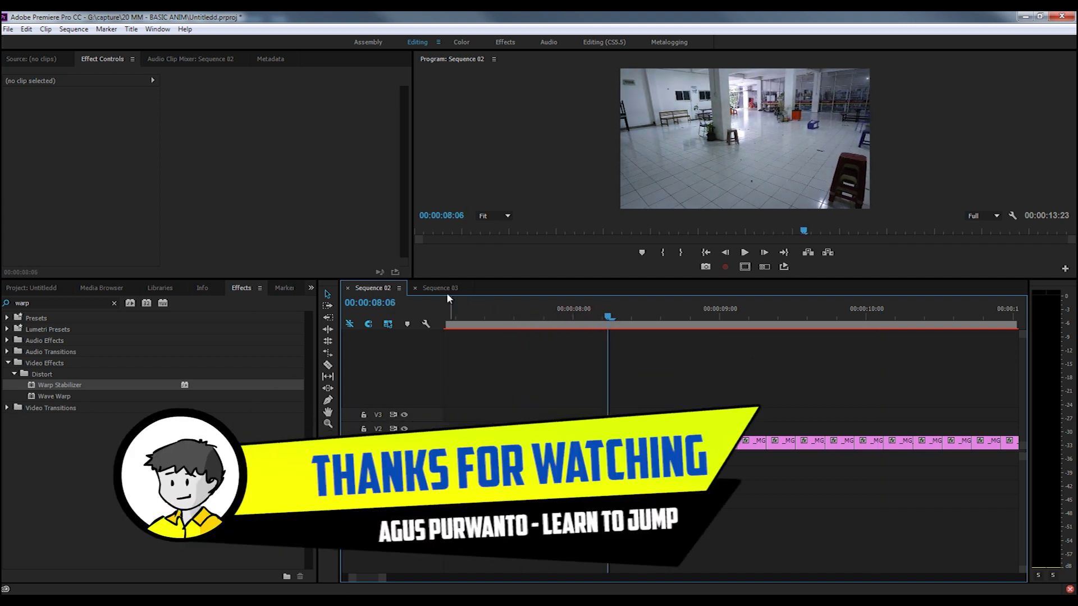
click(439, 288)
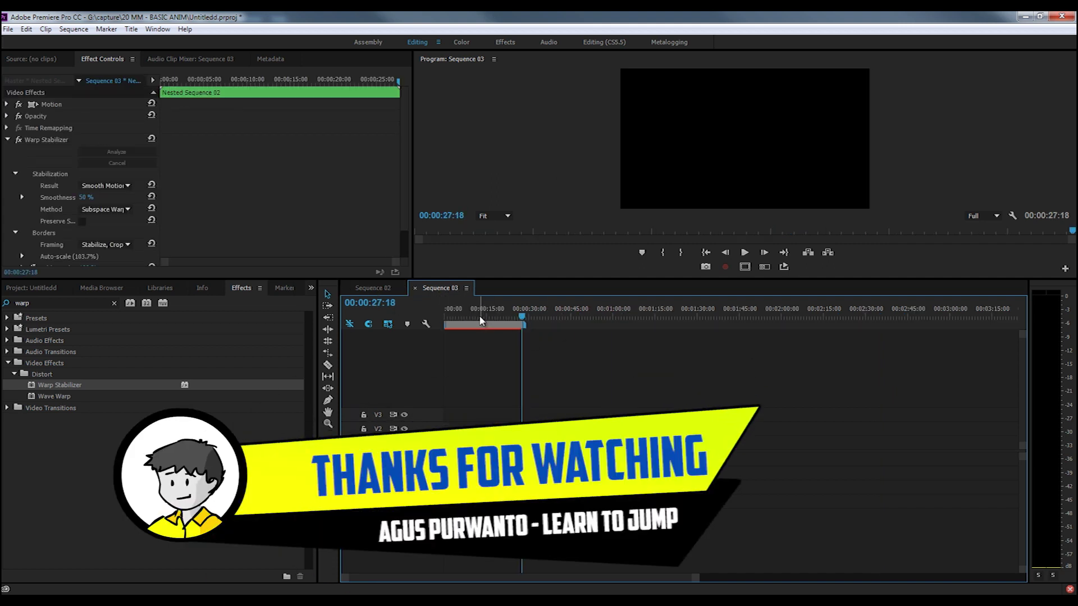
drag(477, 317, 452, 318)
click(371, 289)
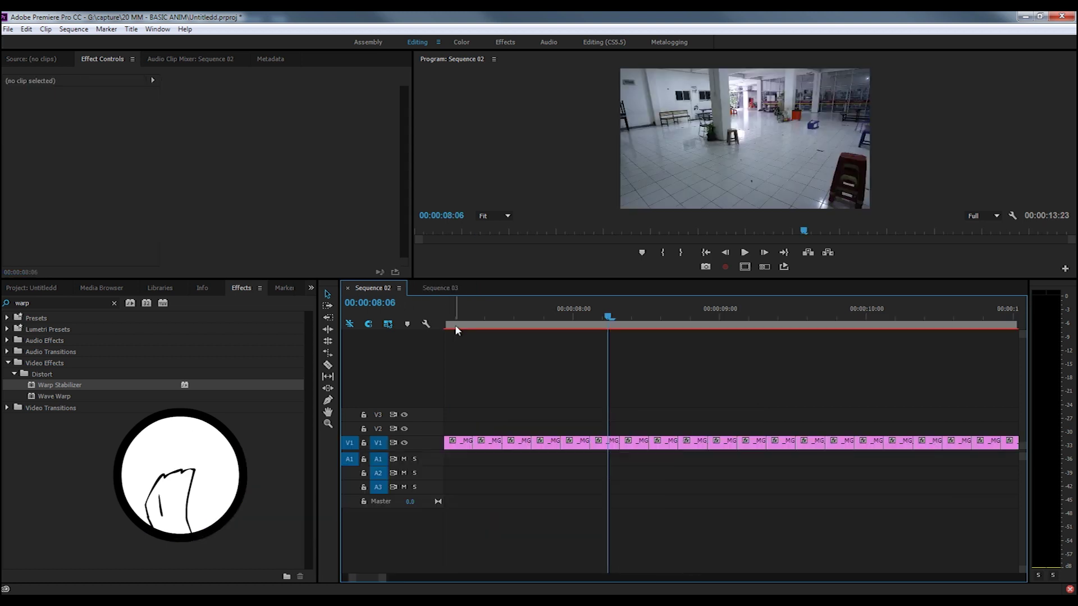